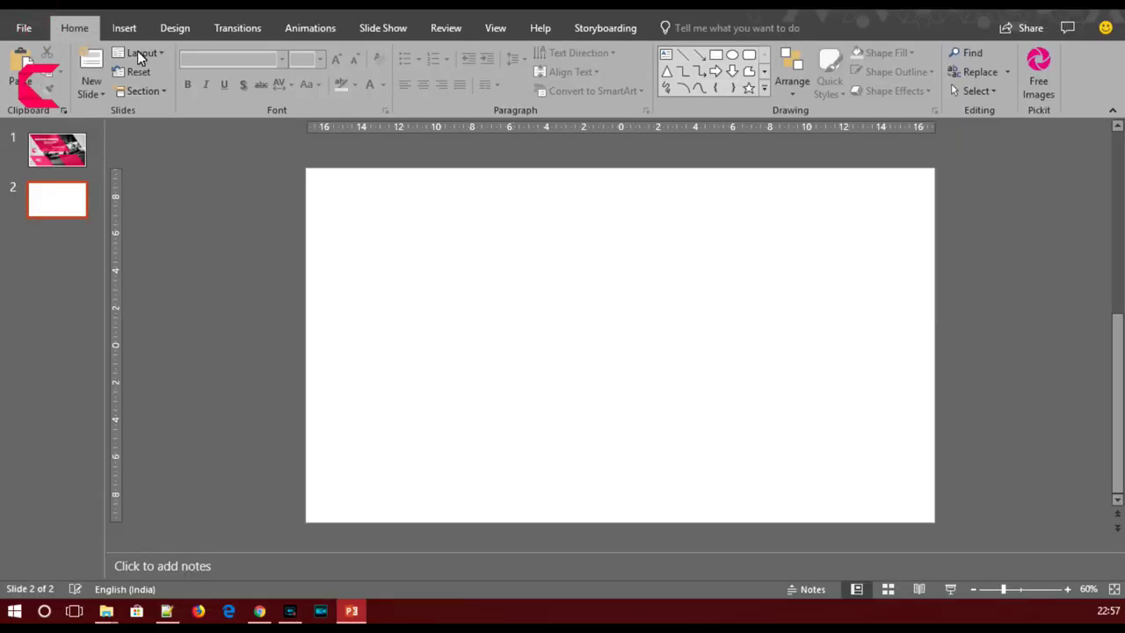
Insert the black-and-white sports car photo from the Video 388 folder onto slide 2
left_click(124, 27)
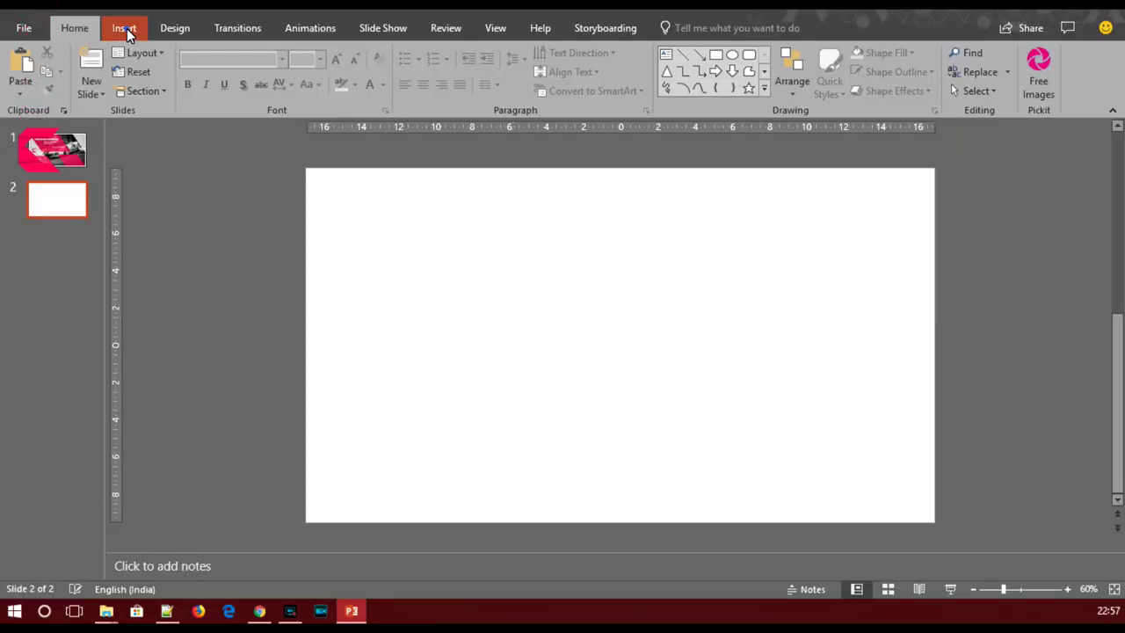
mouse_move(291, 615)
left_click(291, 613)
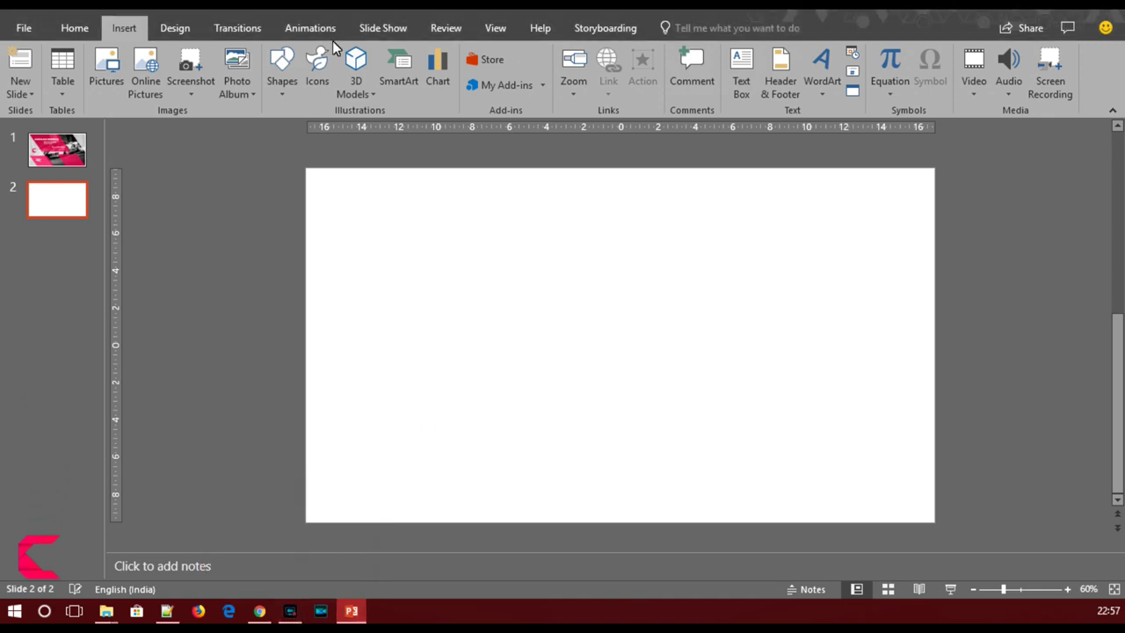
left_click(116, 79)
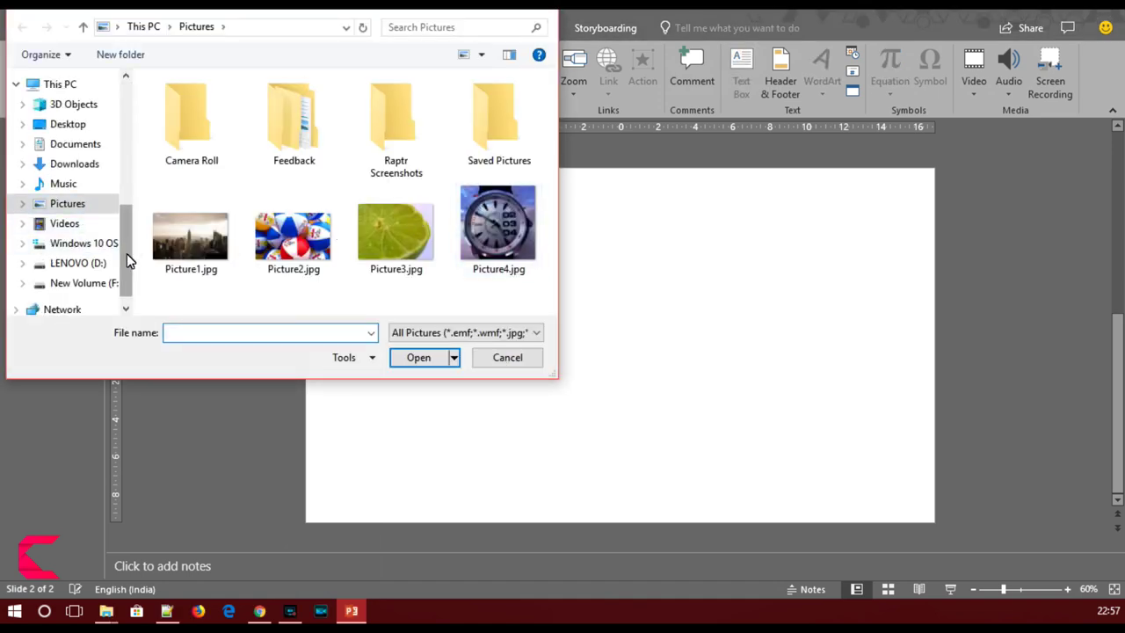
left_click_drag(126, 253, 130, 182)
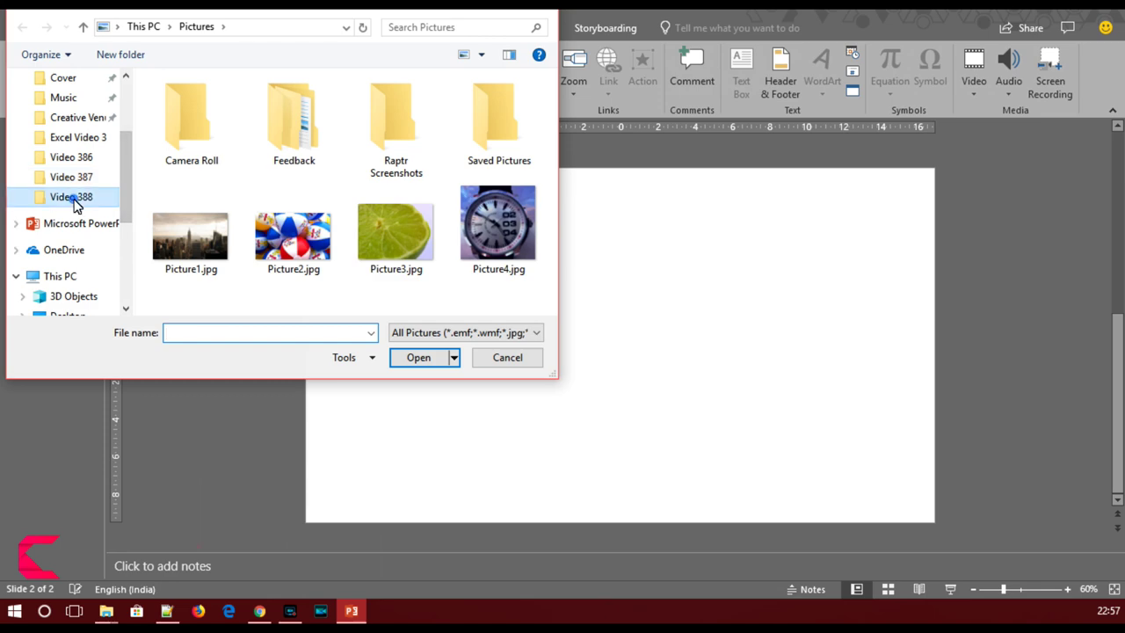
left_click(72, 197)
left_click(204, 119)
left_click(419, 356)
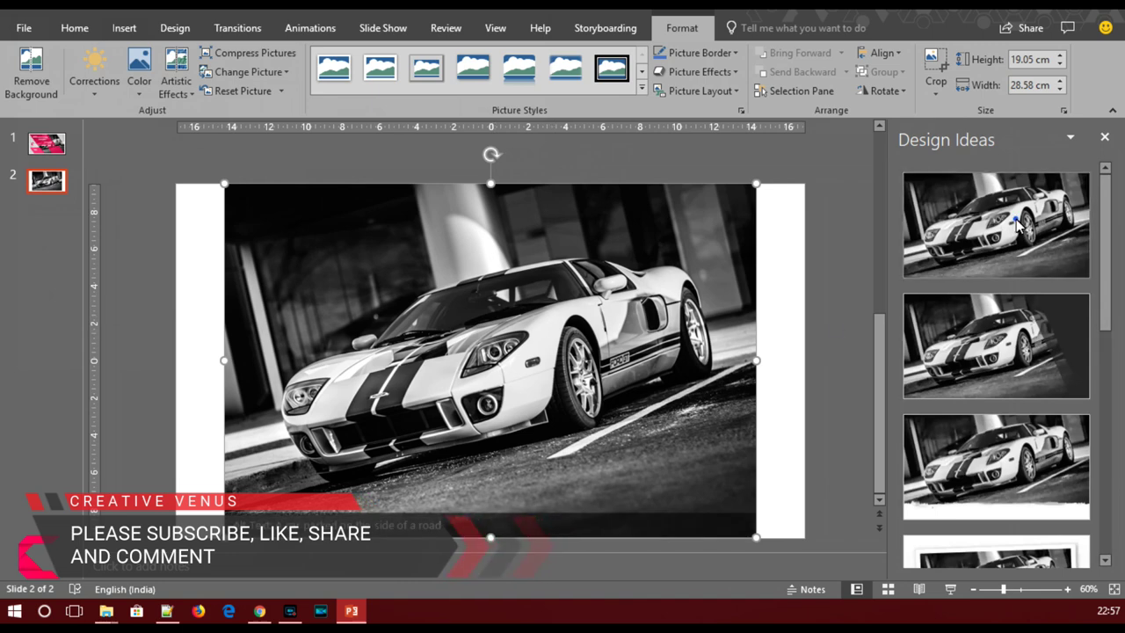
Apply the full-bleed Design Idea to the photo and delete its generated alt text
left_click(963, 229)
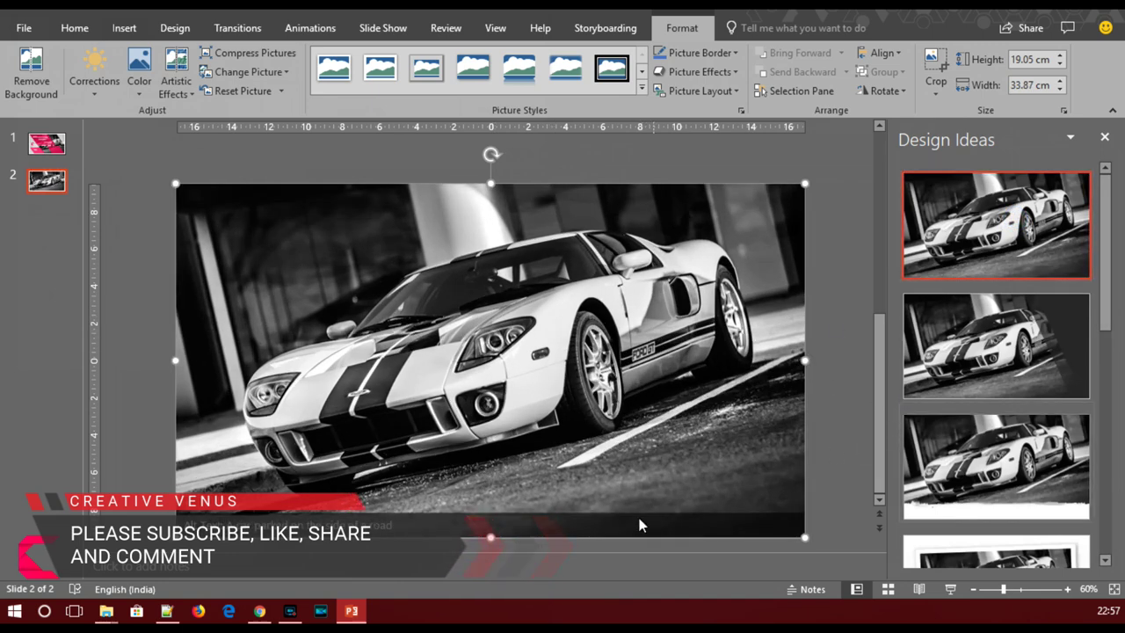
left_click(1105, 137)
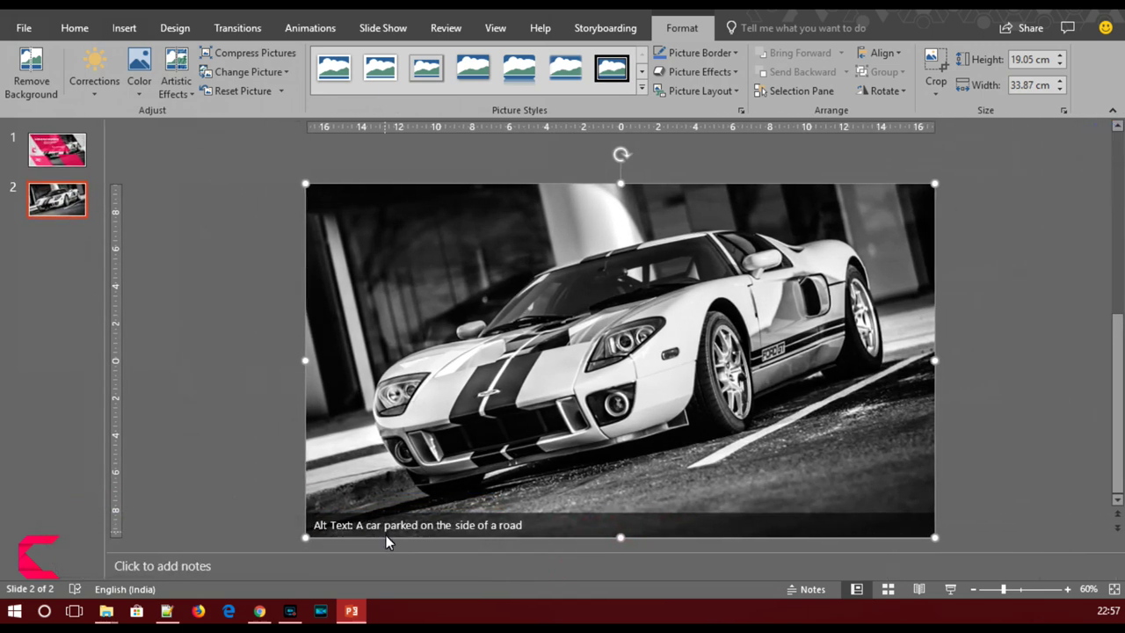
left_click(386, 535)
left_click(1011, 290)
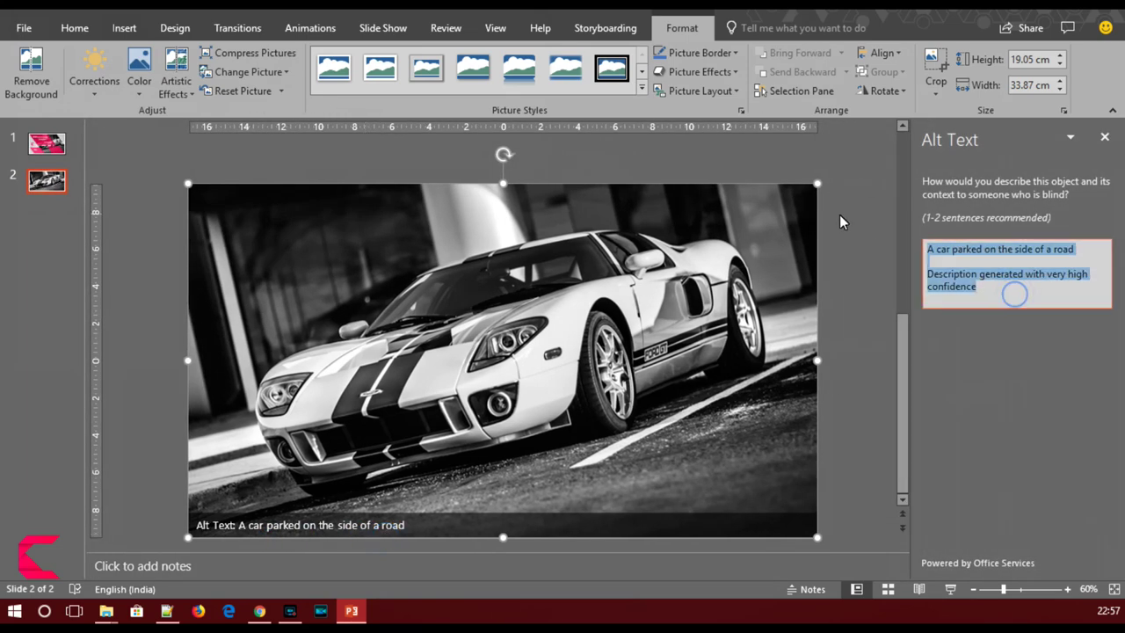
key("Delete")
left_click(1105, 137)
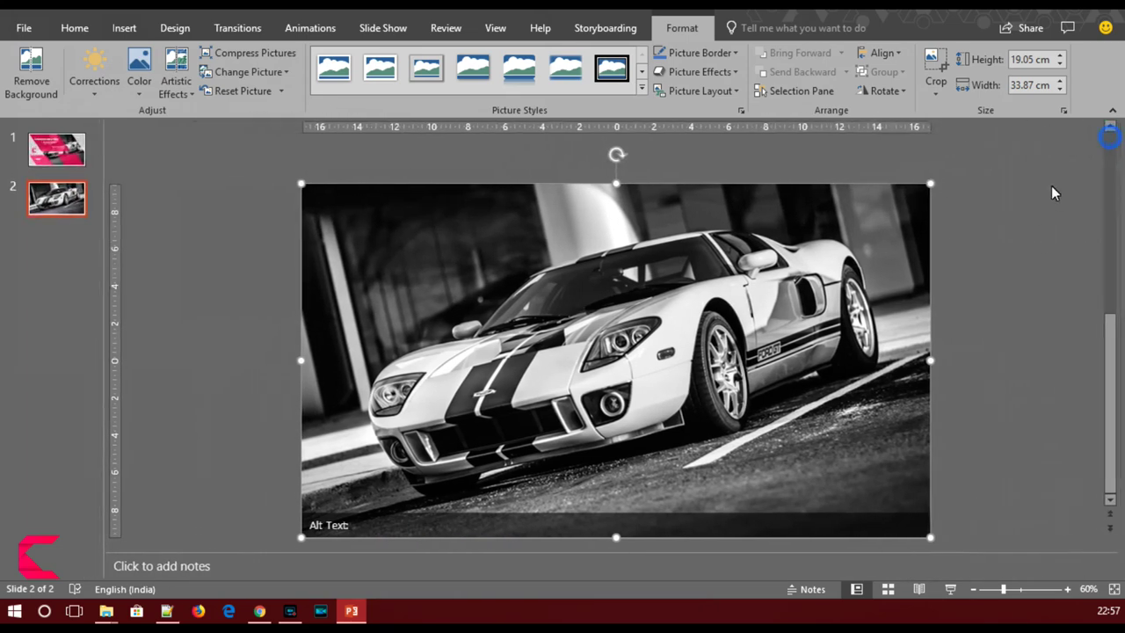
left_click(1035, 299)
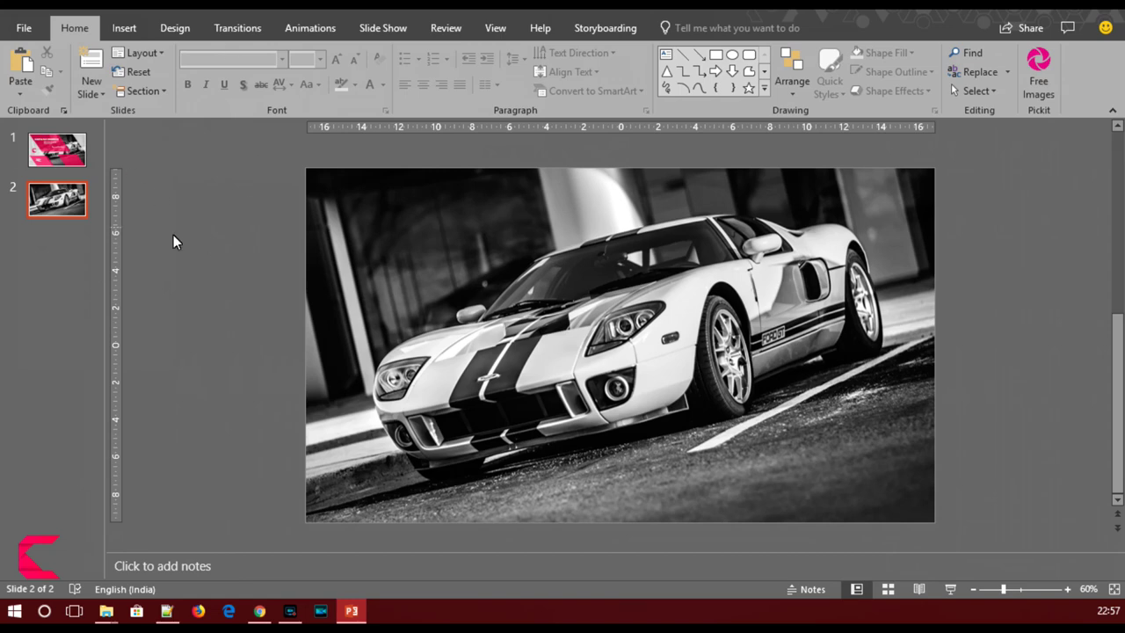
Draw a right triangle over the photo's lower-left corner with no outline
left_click(124, 27)
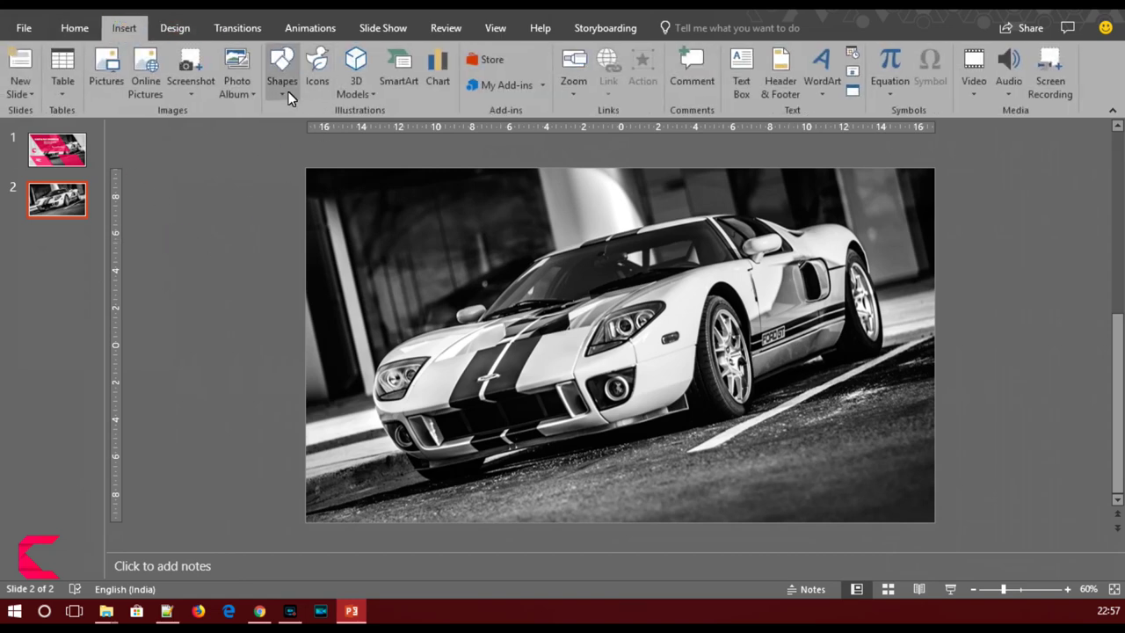
left_click(288, 91)
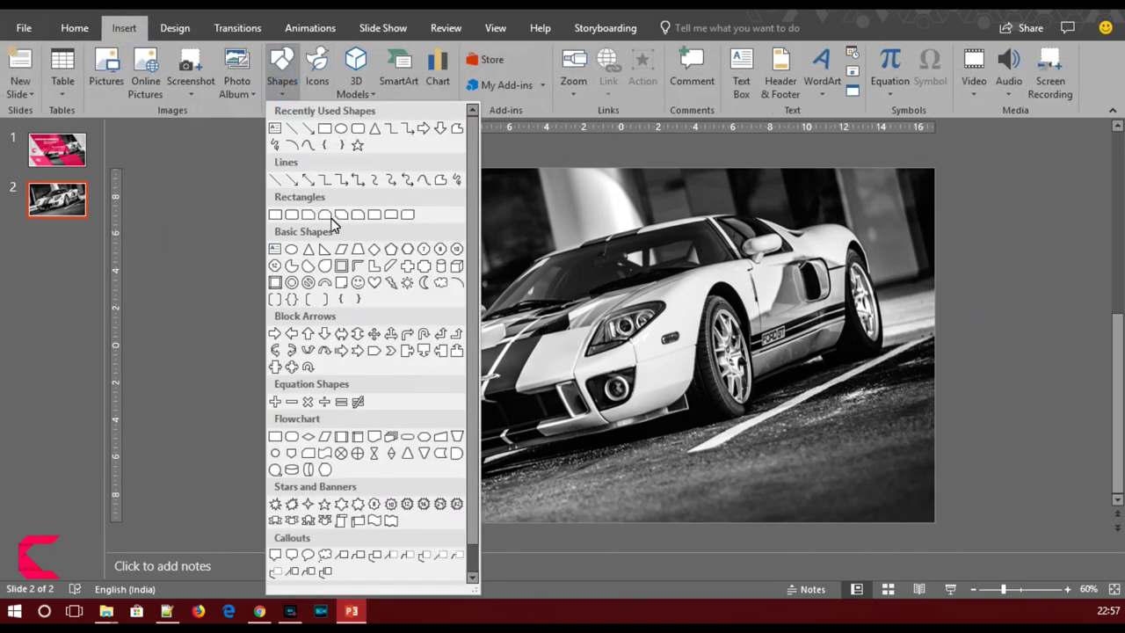
left_click(323, 251)
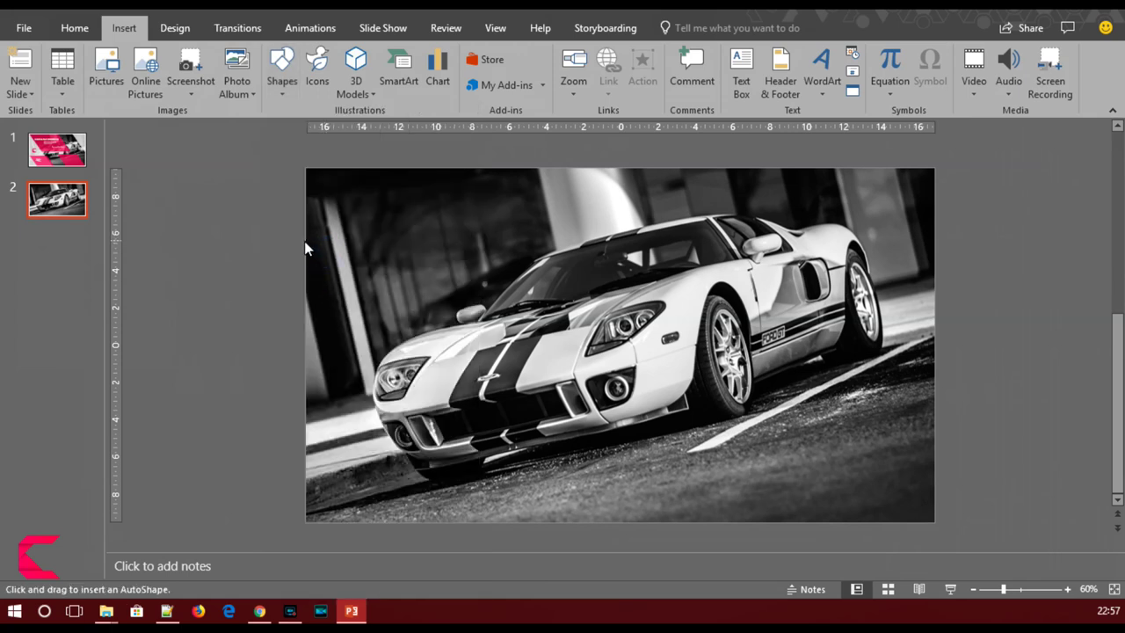
left_click_drag(307, 241, 661, 520)
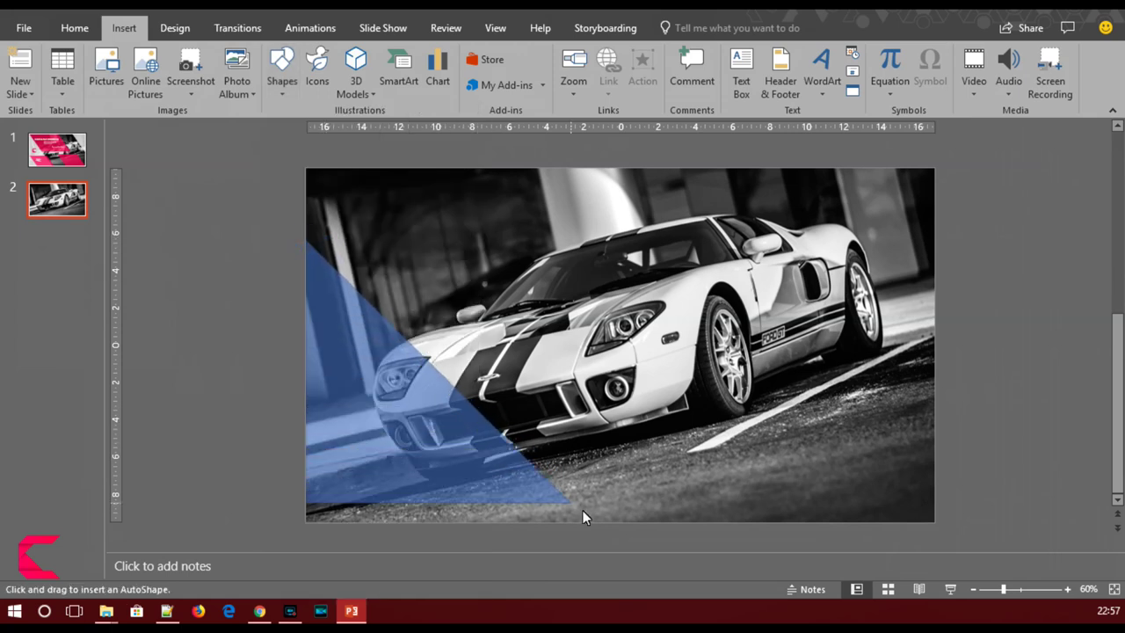
left_click_drag(661, 520, 648, 519)
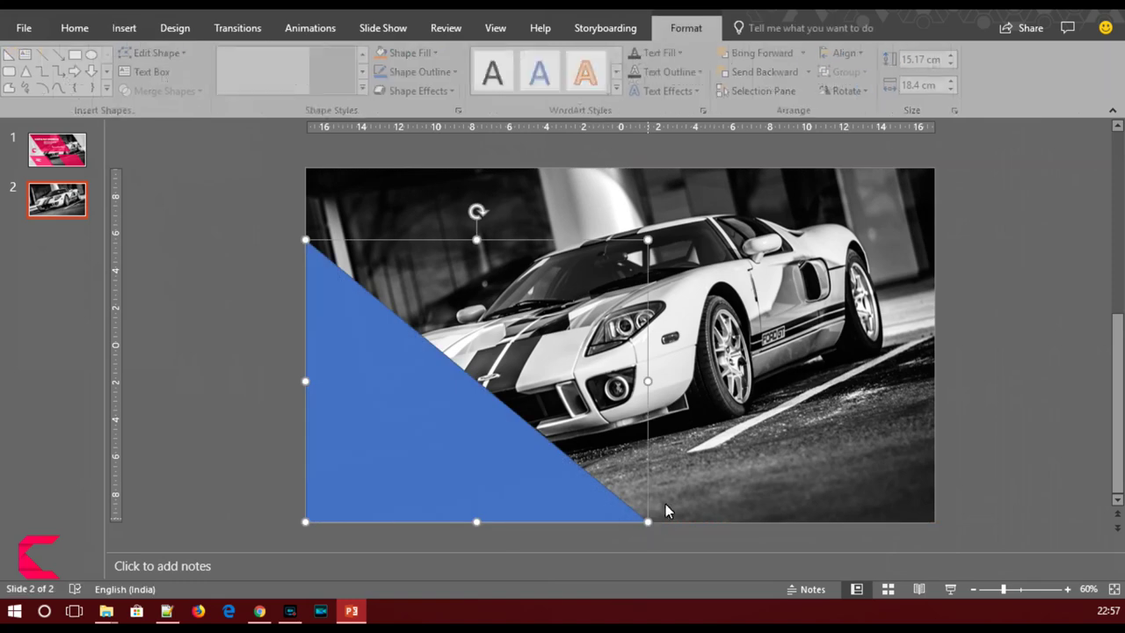
left_click(433, 74)
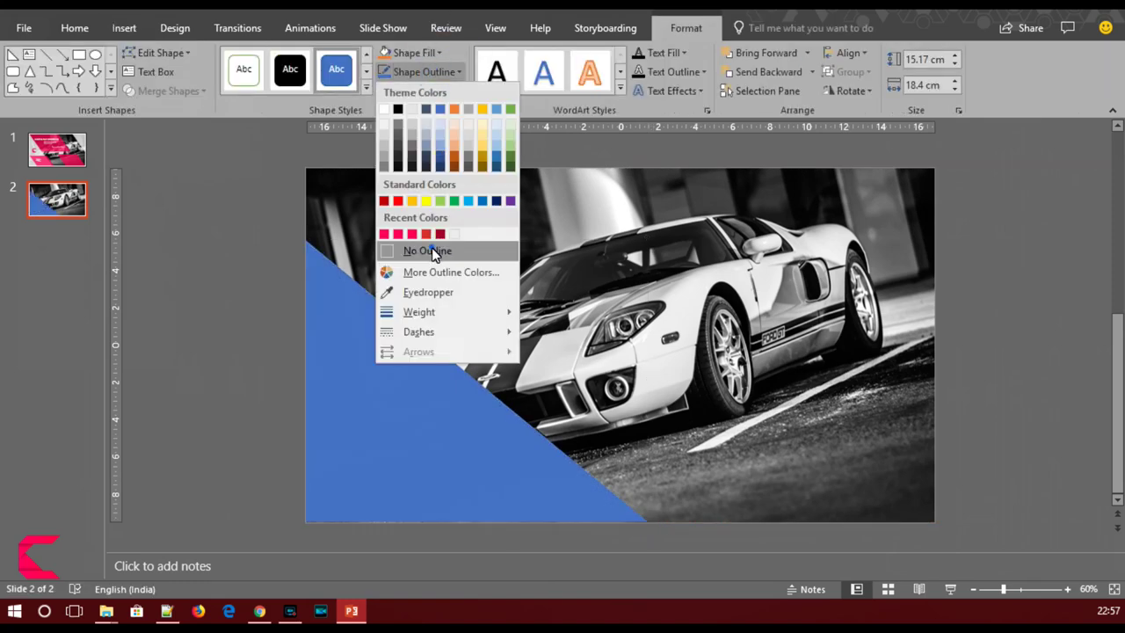
left_click(432, 247)
Fill the triangle with grey sampled from the car and set transparency to 10%
right_click(421, 391)
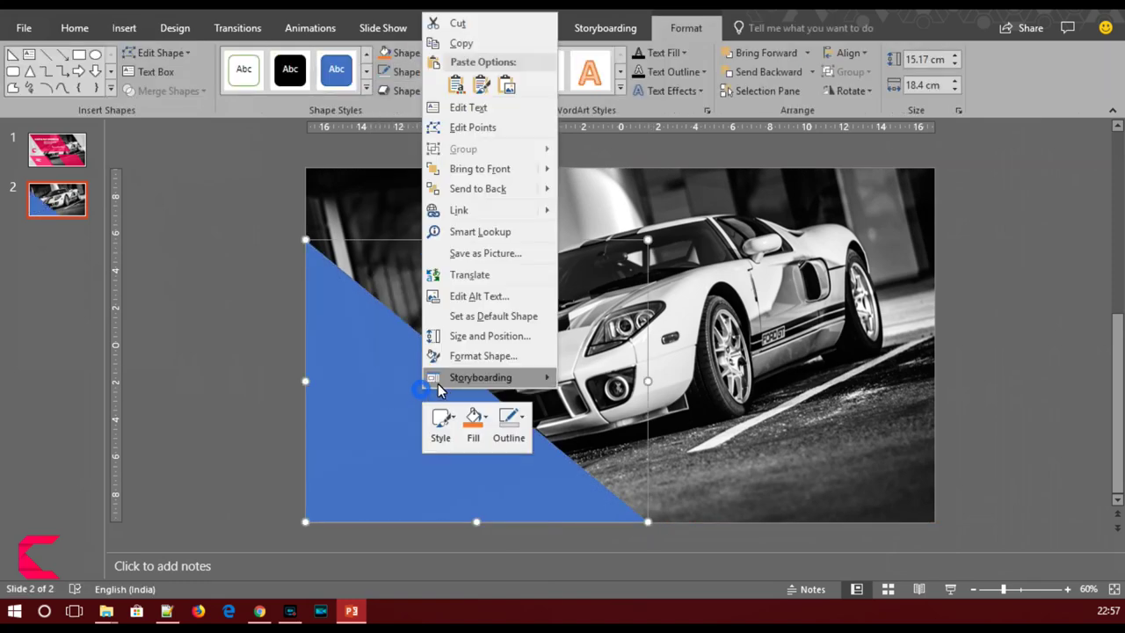
left_click(470, 357)
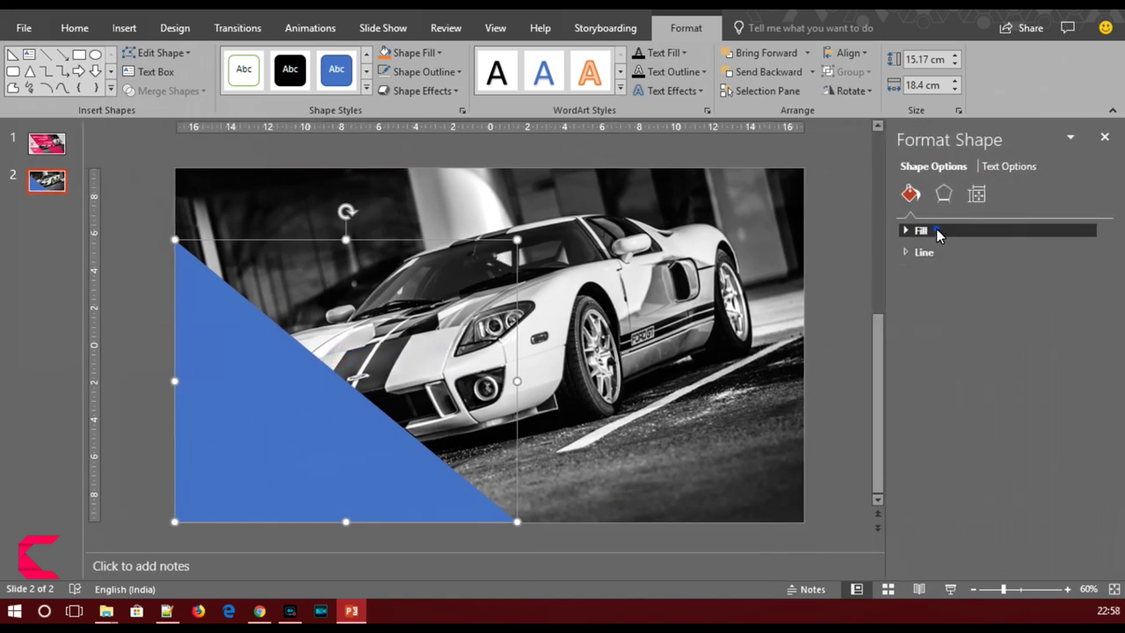
left_click(941, 230)
left_click(1088, 376)
left_click(1023, 570)
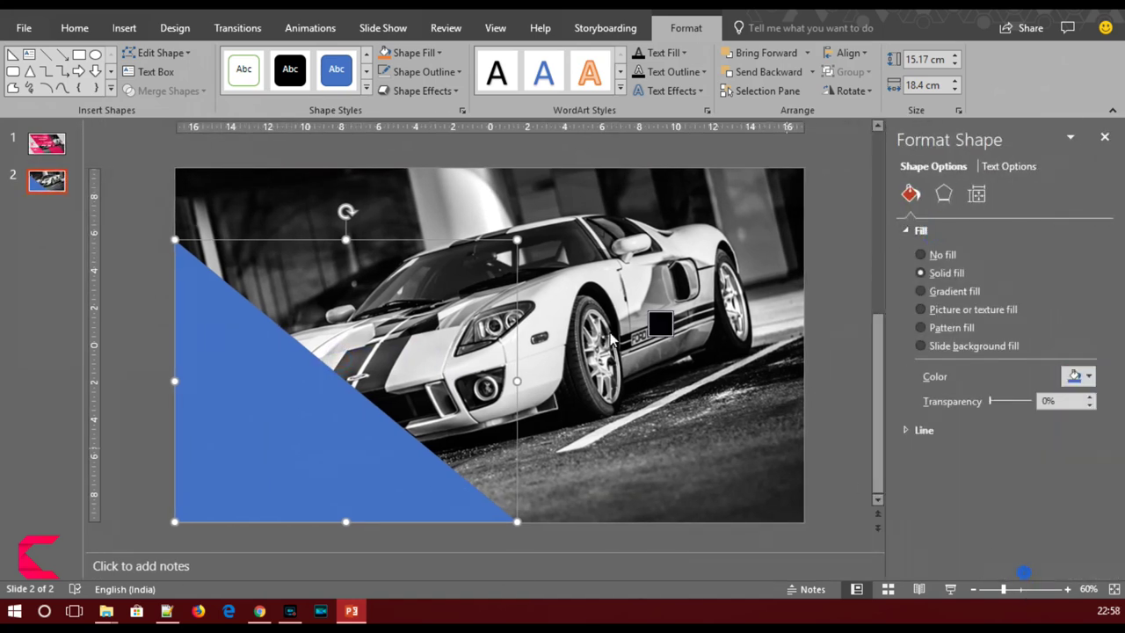
left_click(536, 354)
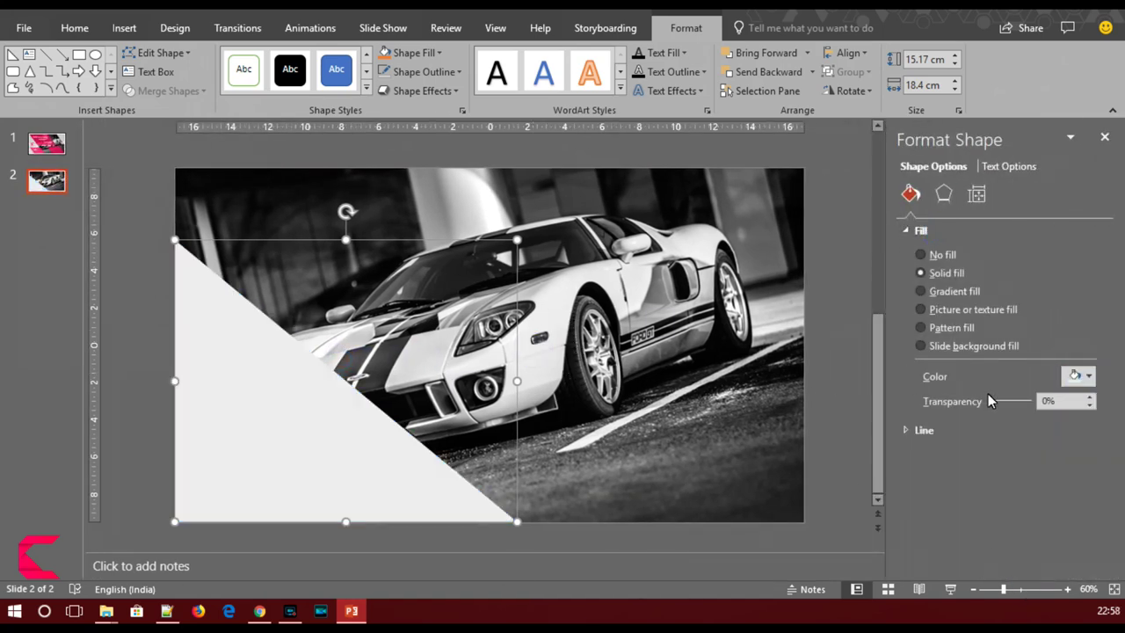
left_click_drag(996, 402, 996, 401)
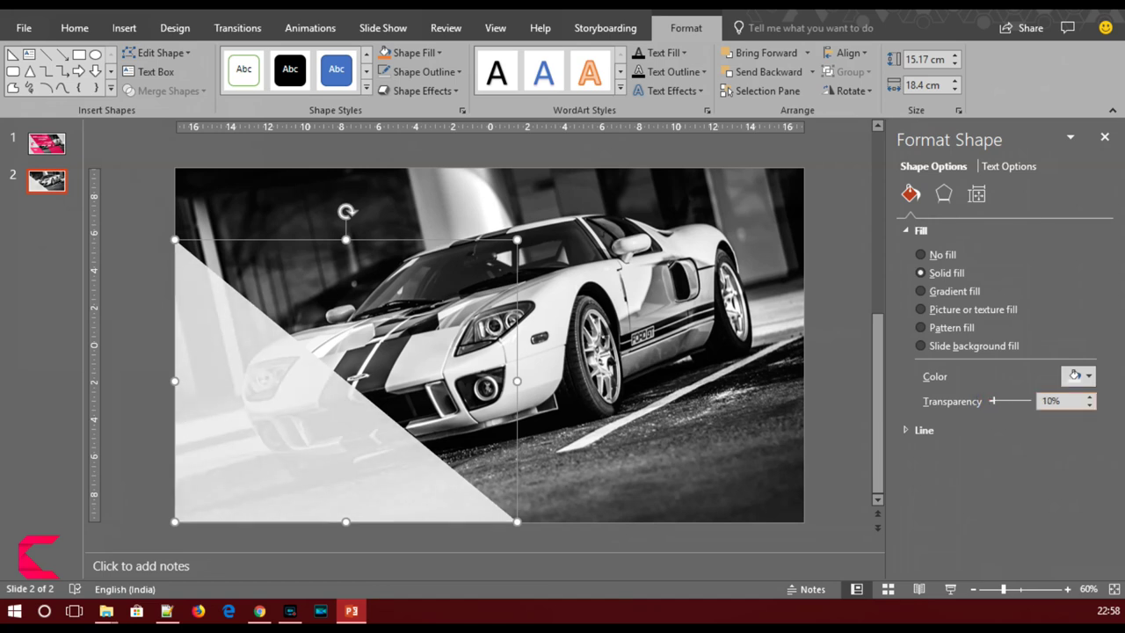
left_click(835, 387)
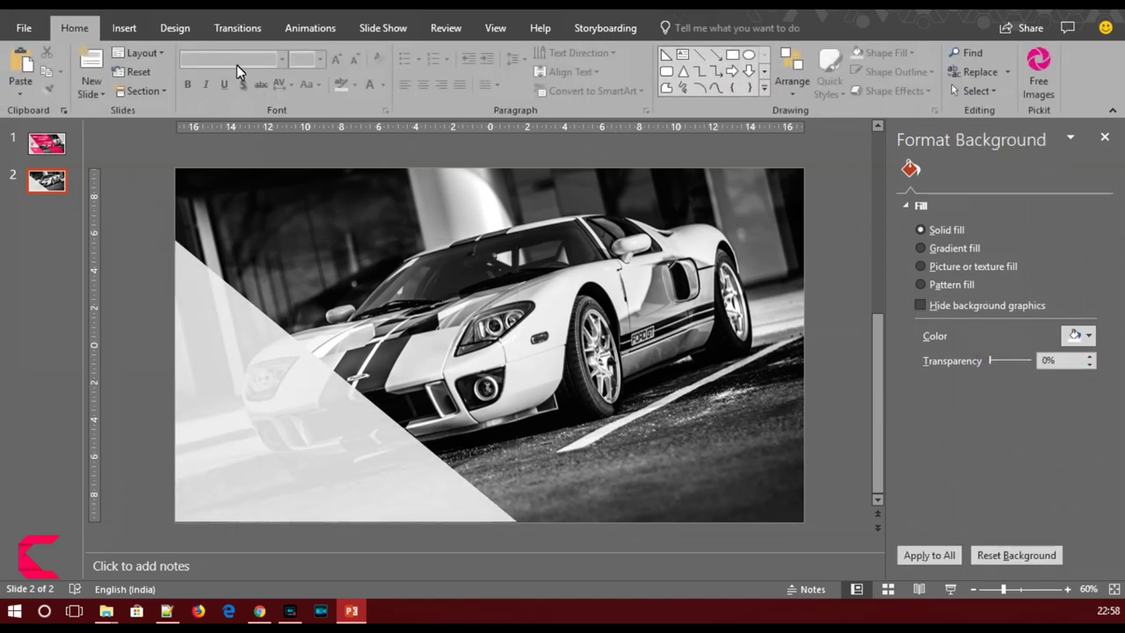
left_click(124, 27)
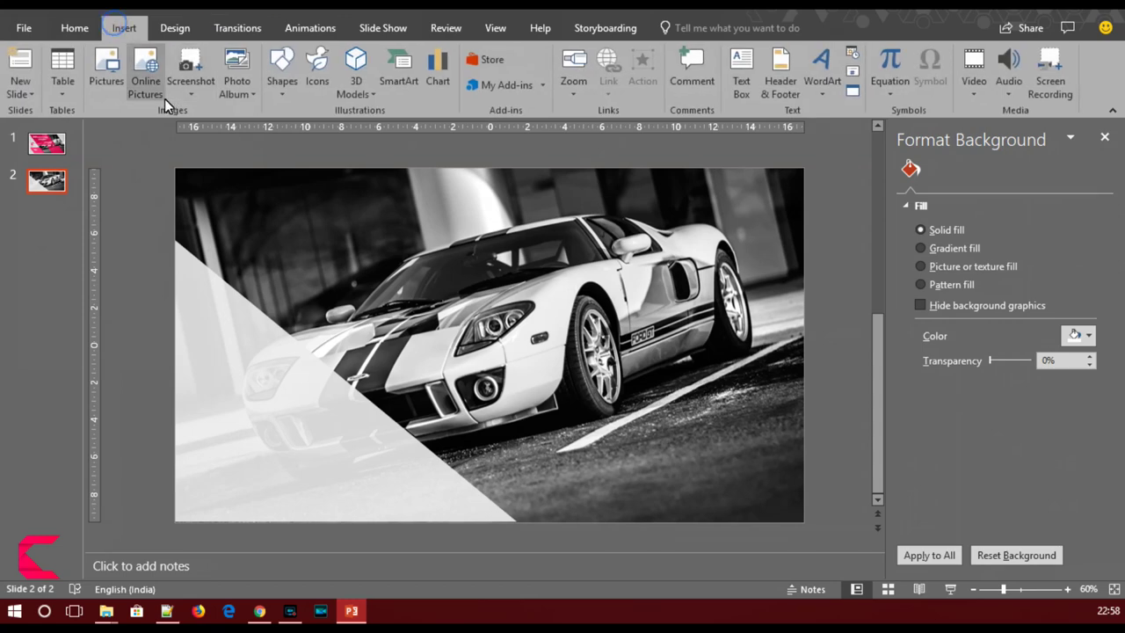
Insert Logo-500x500.png from the Video Projects > New Logo folder
left_click(106, 73)
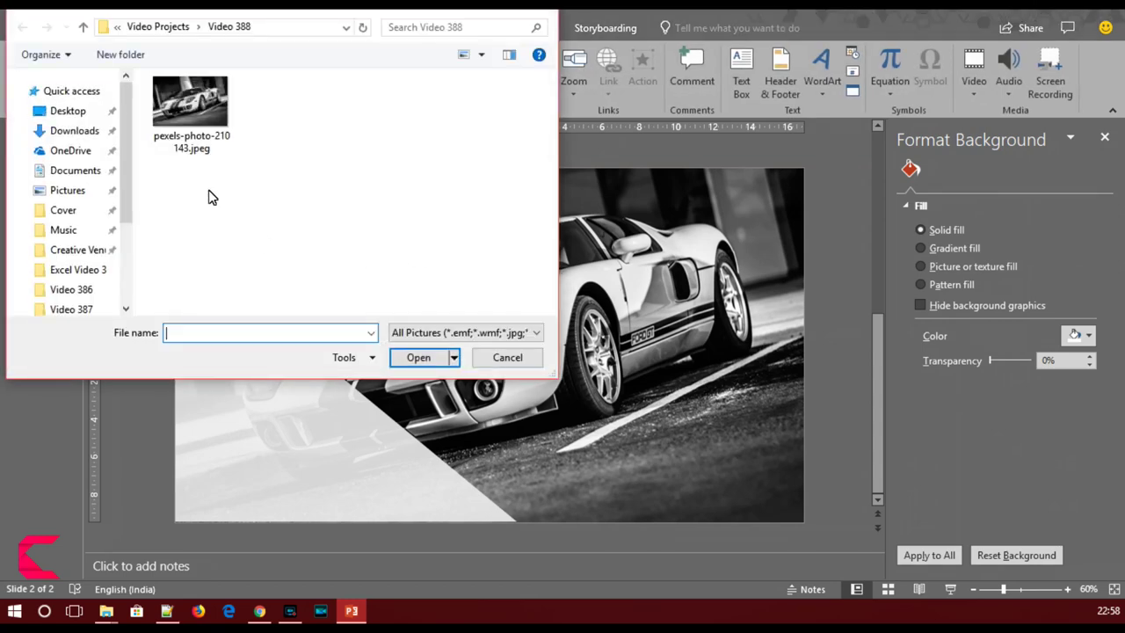
scroll(128, 224, "down", 3)
left_click_drag(127, 244, 131, 150)
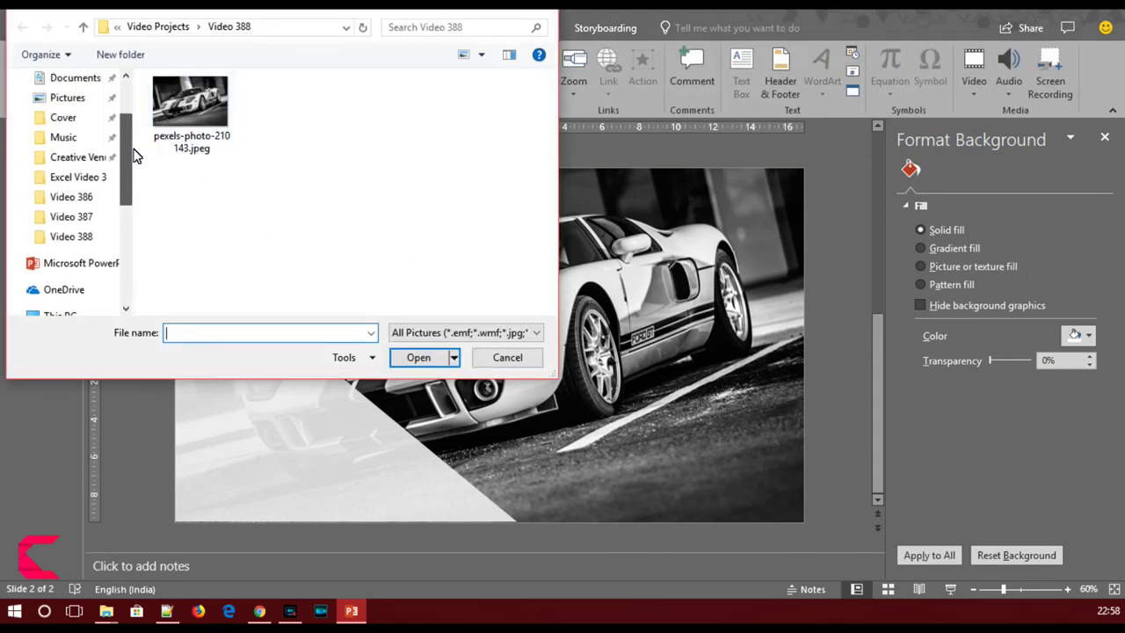
left_click(63, 117)
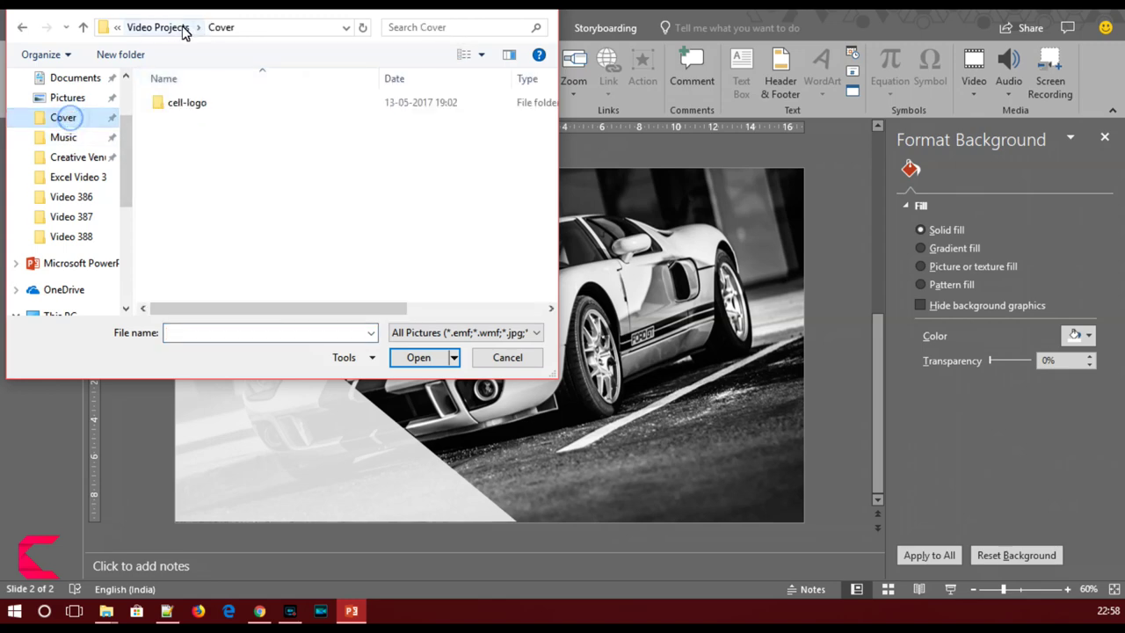
left_click(181, 27)
scroll(264, 269, "down", 3)
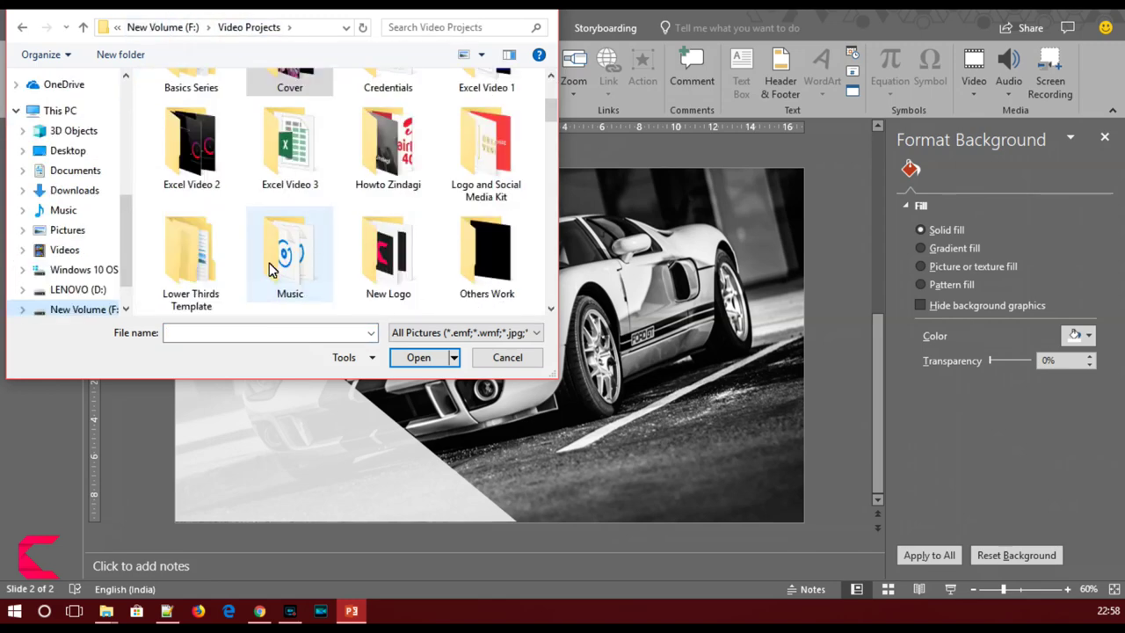
scroll(325, 225, "down", 2)
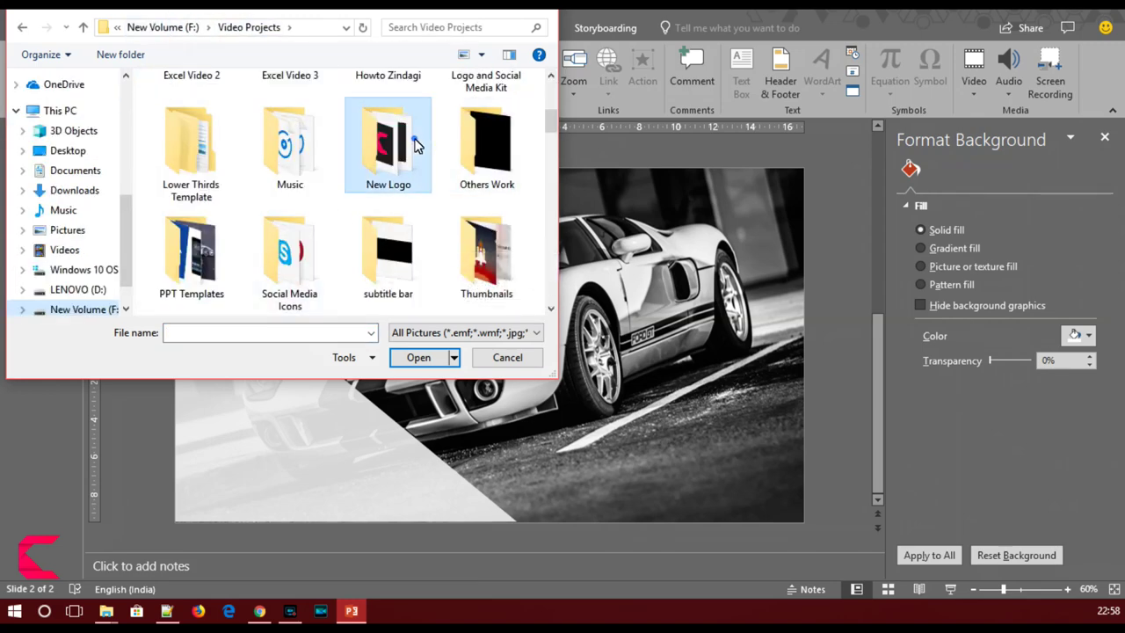
double_click(394, 180)
left_click(388, 224)
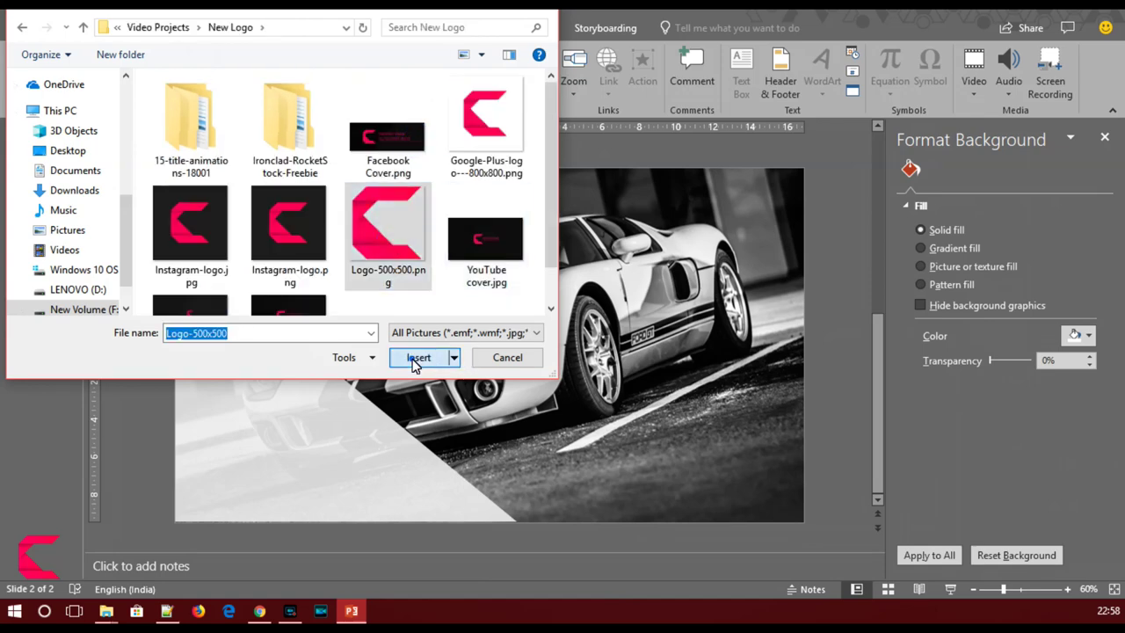
left_click(418, 357)
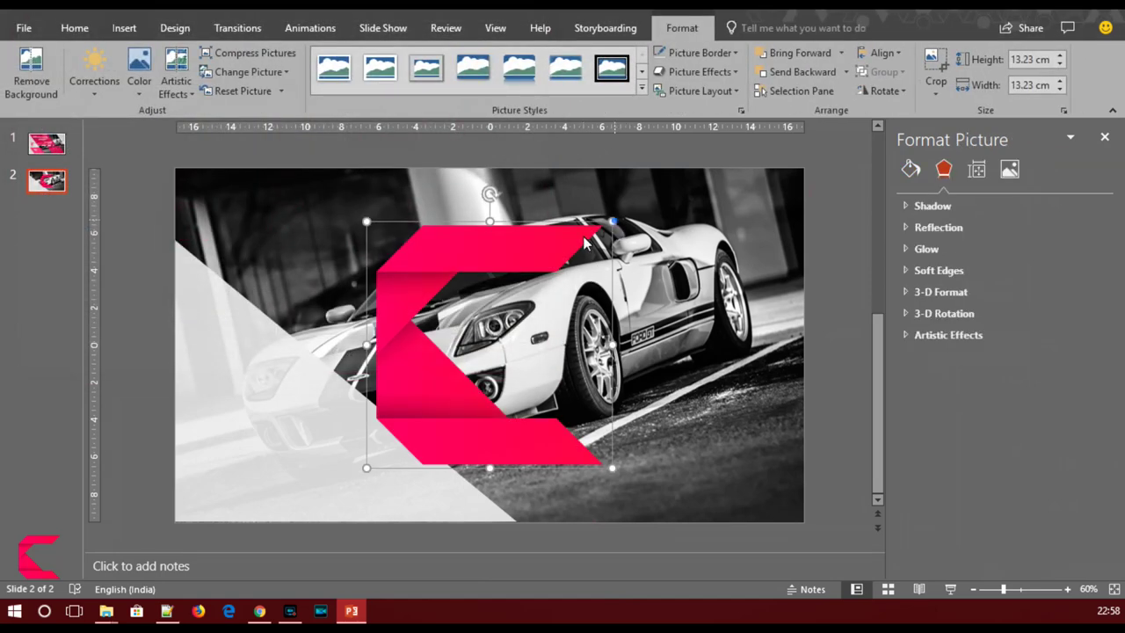
Shrink the pink logo to about 1.98 cm square and place it at the slide's left edge
left_click_drag(585, 245, 405, 441)
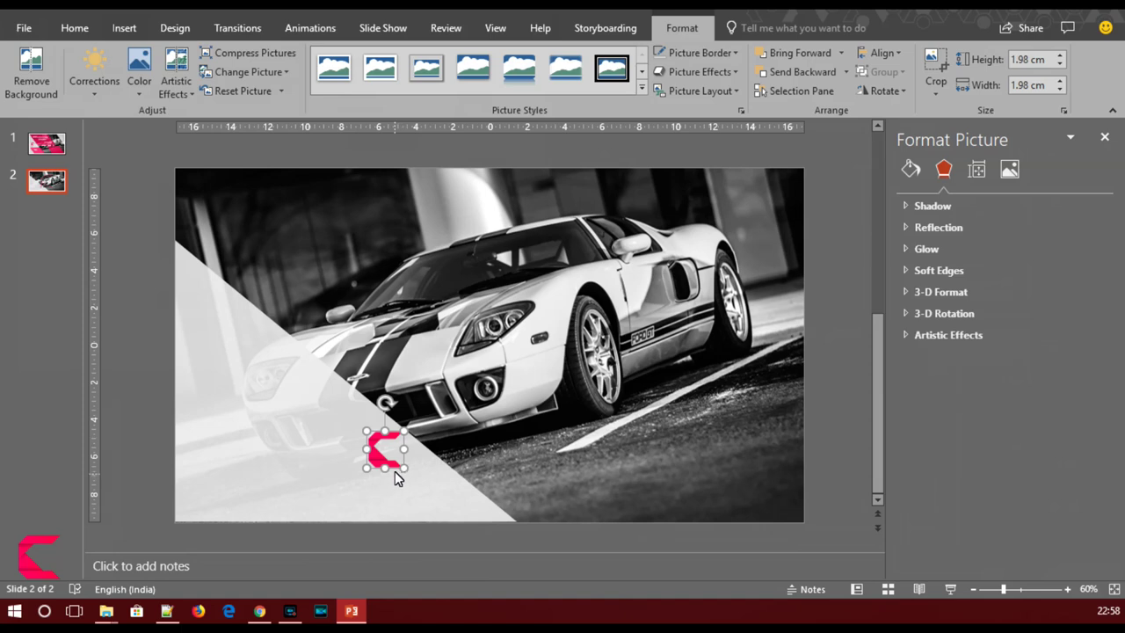
left_click_drag(387, 464, 222, 367)
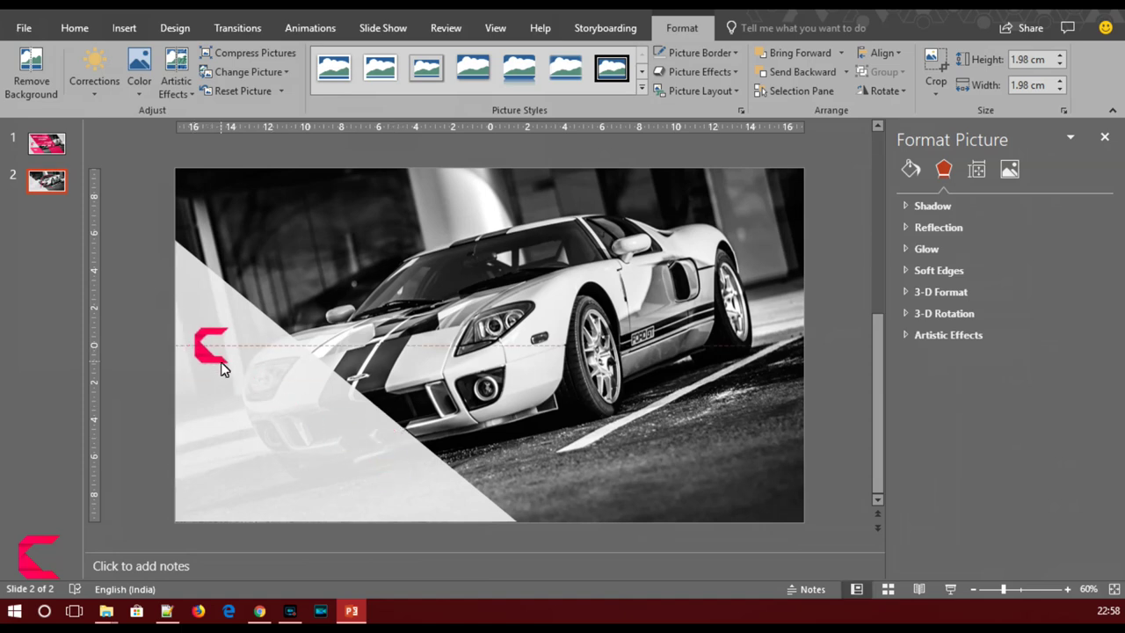
left_click(142, 357)
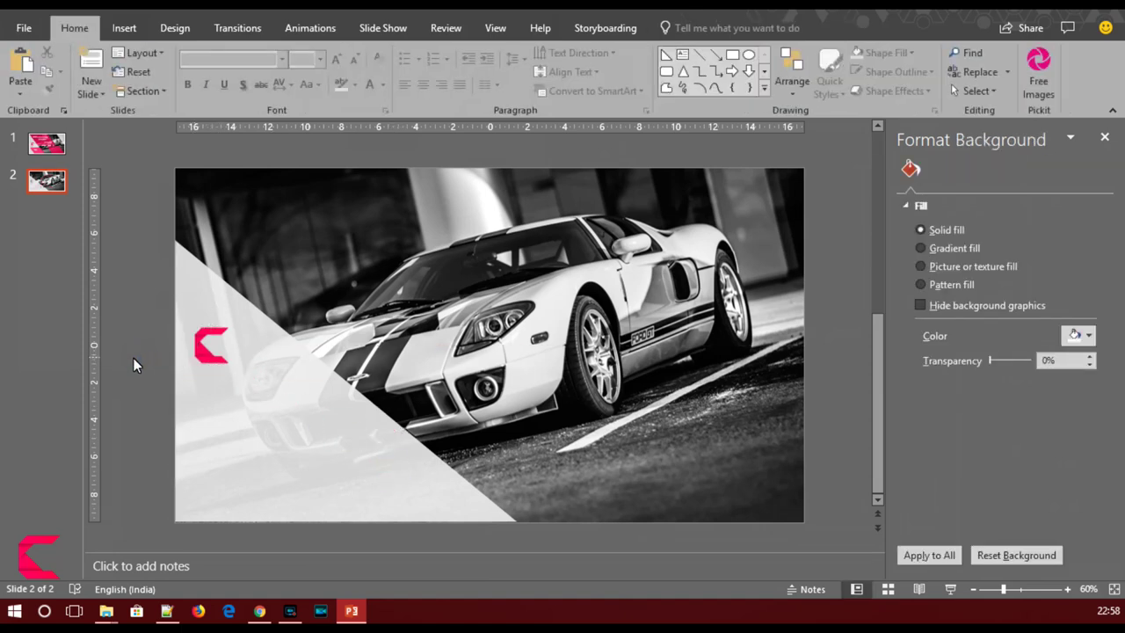
left_click(124, 27)
Draw a blue rectangle right of centre and paste a copy of the light triangle over it
left_click(278, 74)
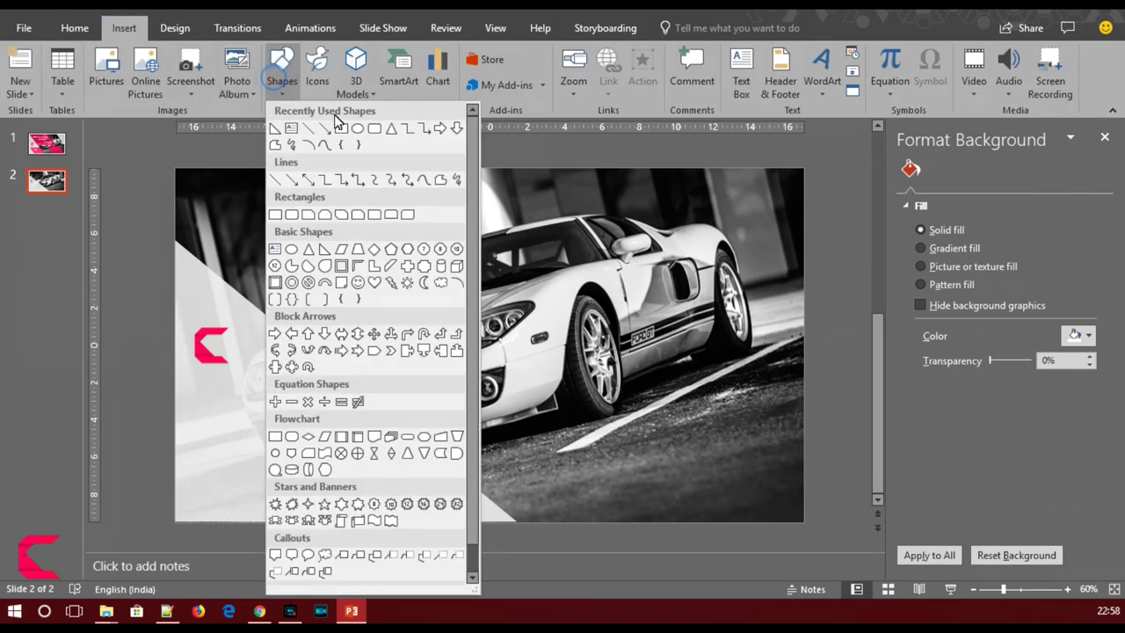
left_click(341, 128)
left_click_drag(442, 241, 713, 383)
left_click(365, 441)
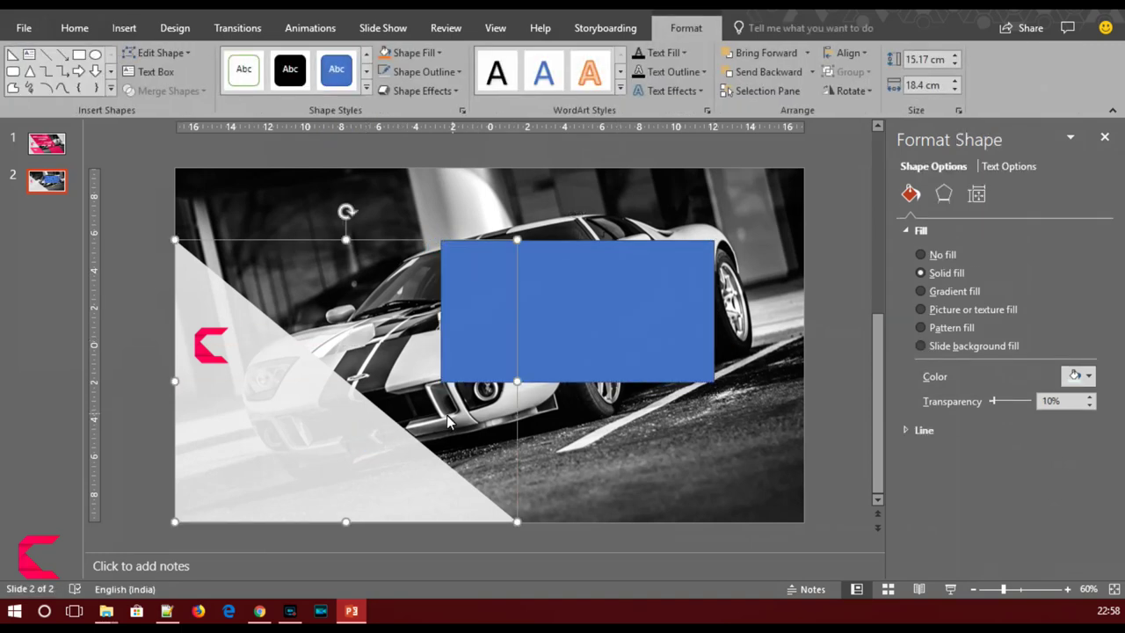
key("ctrl+c")
key("ctrl+v")
left_click_drag(323, 435, 499, 374)
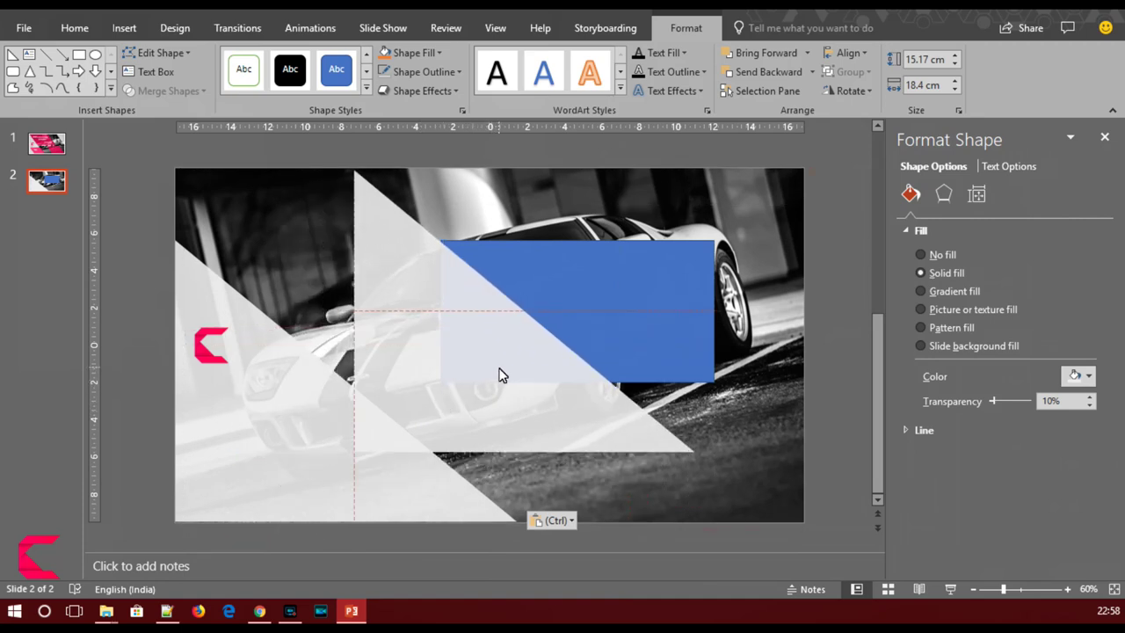
left_click_drag(498, 374, 451, 374)
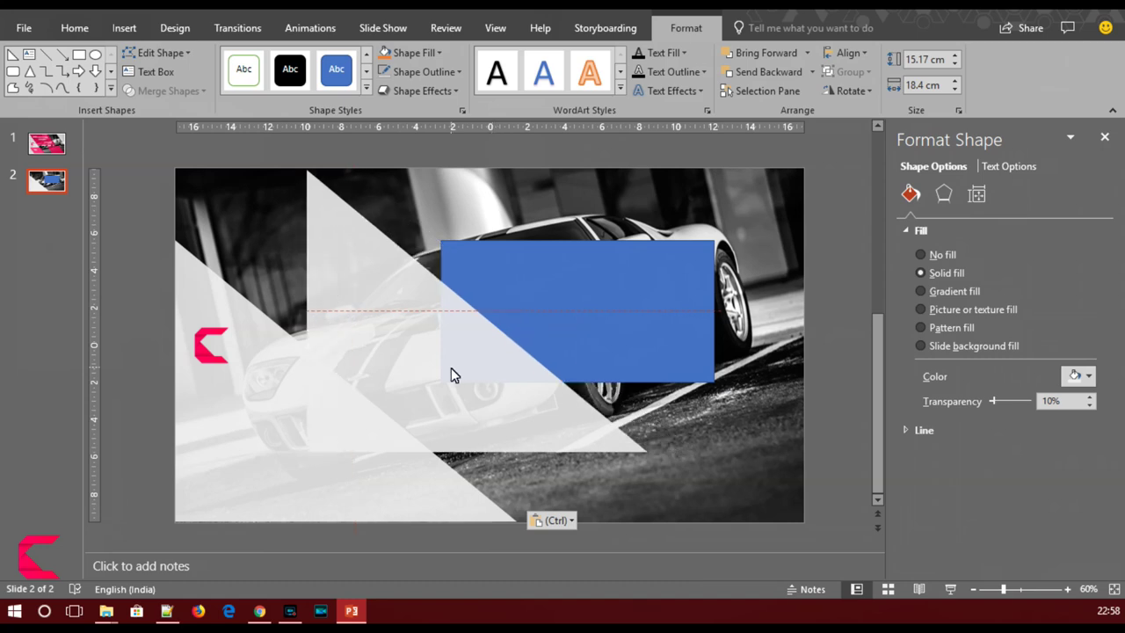
left_click_drag(451, 375, 503, 373)
Widen the rectangle, subtract the triangle copy from it, and move the band up-left
left_click(634, 309)
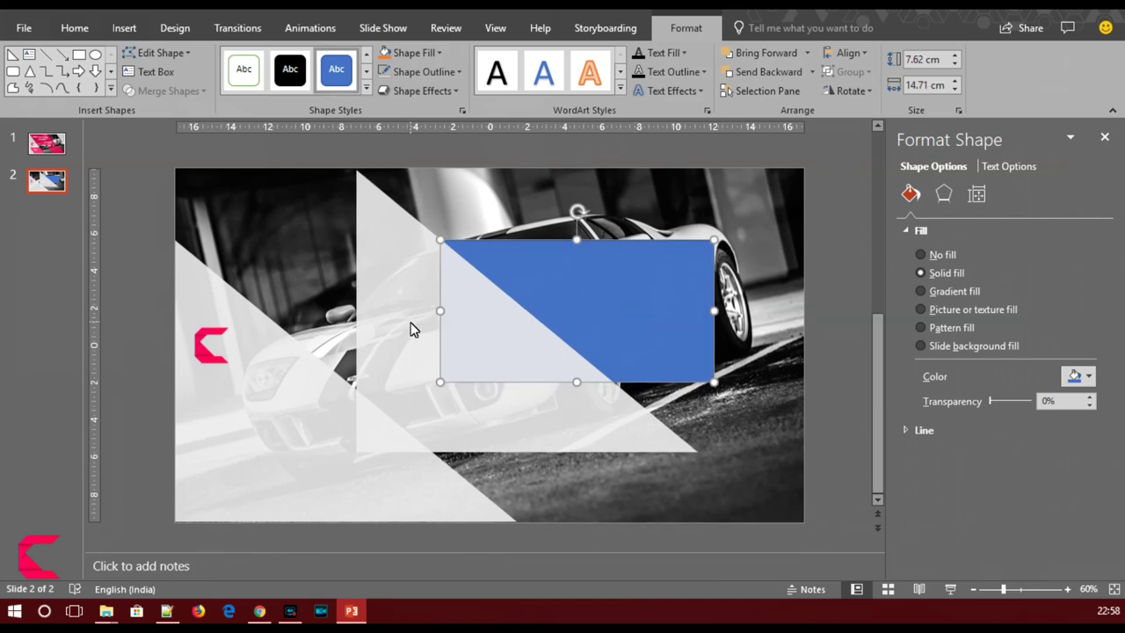
left_click(837, 354)
left_click(668, 314)
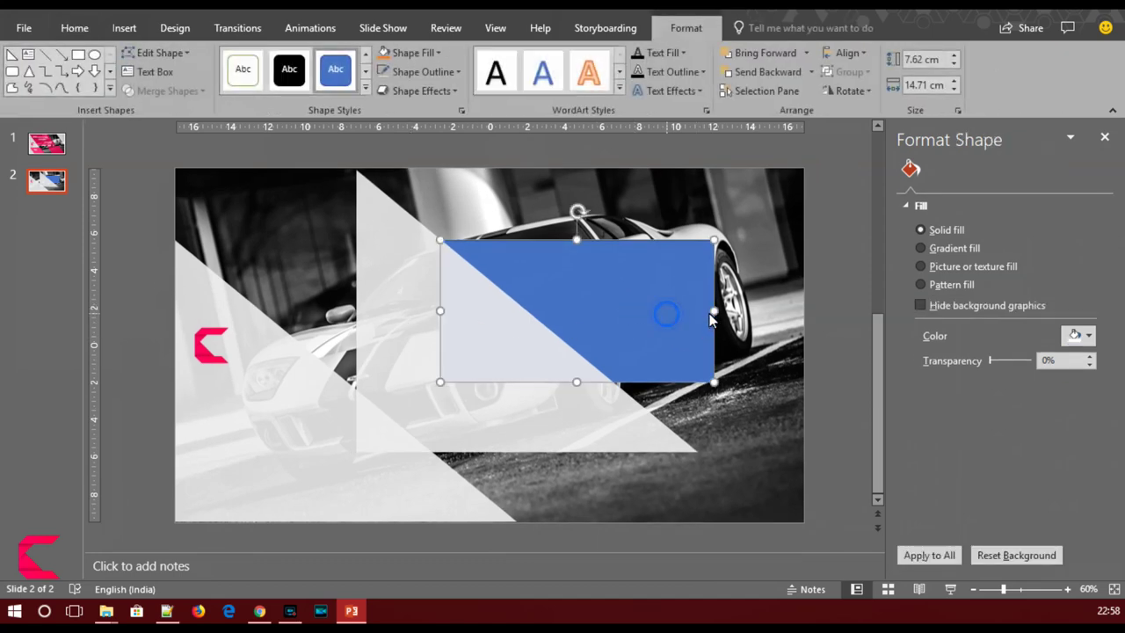
left_click_drag(714, 311, 786, 310)
left_click(592, 409, "shift")
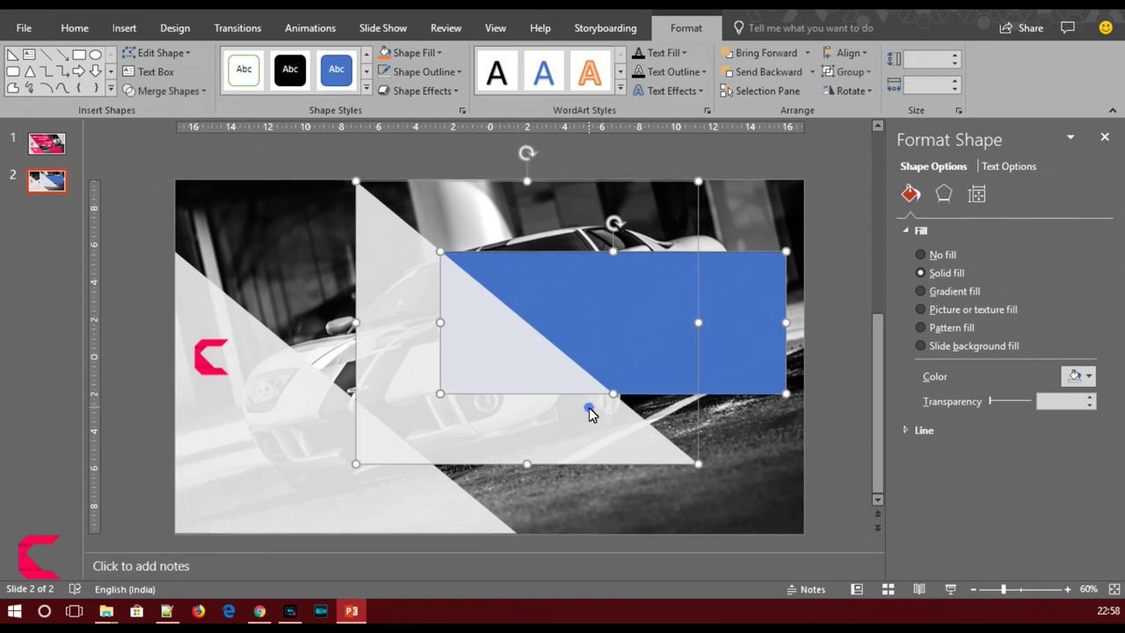
left_click(154, 92)
left_click(165, 188)
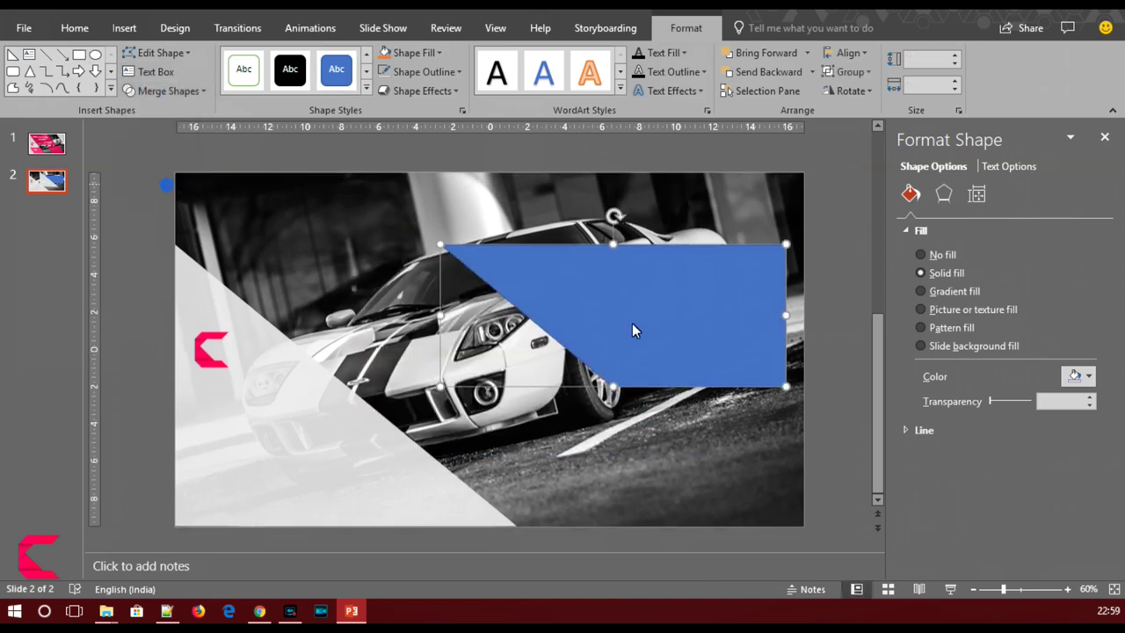
left_click_drag(611, 324, 468, 202)
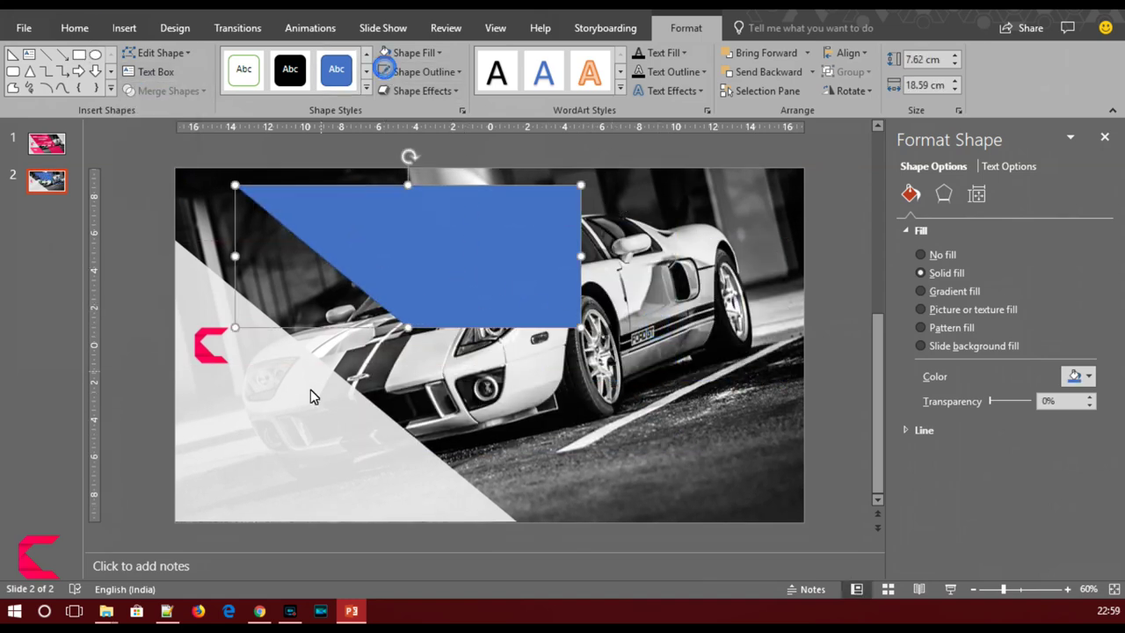
left_click(299, 433)
key("ctrl+c")
key("ctrl+v")
Enlarge the triangle copy to 23.51 × 28.51 cm over the band's upper-left, then select both shapes
mouse_move(304, 444)
left_mouse_down()
mouse_move(530, 297)
mouse_move(440, 311)
left_mouse_up()
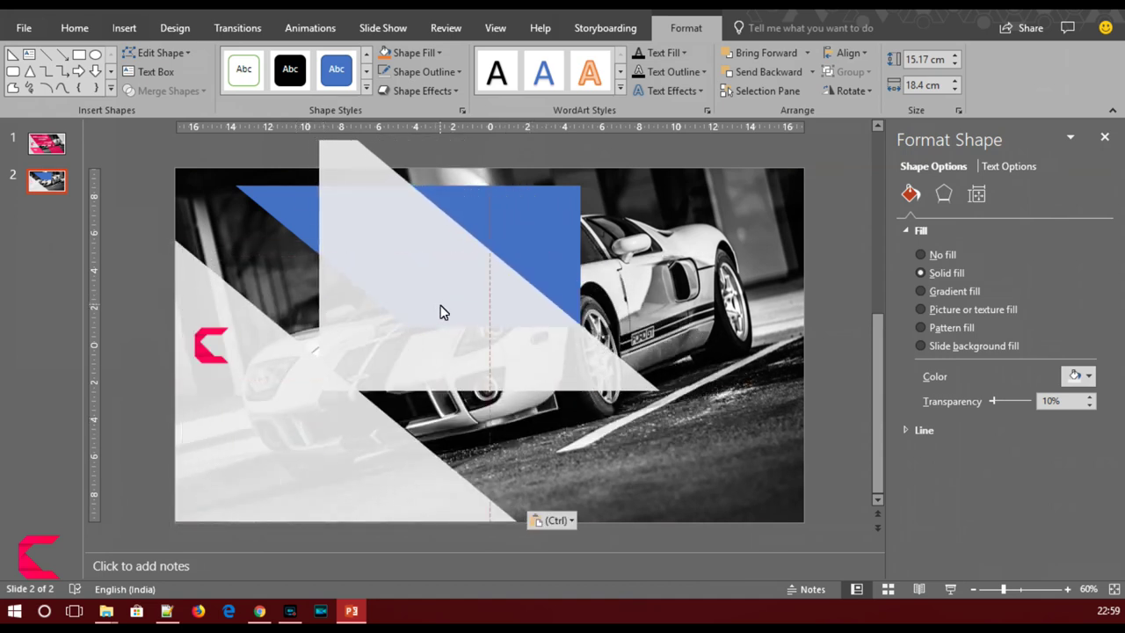
left_click_drag(441, 305, 440, 305)
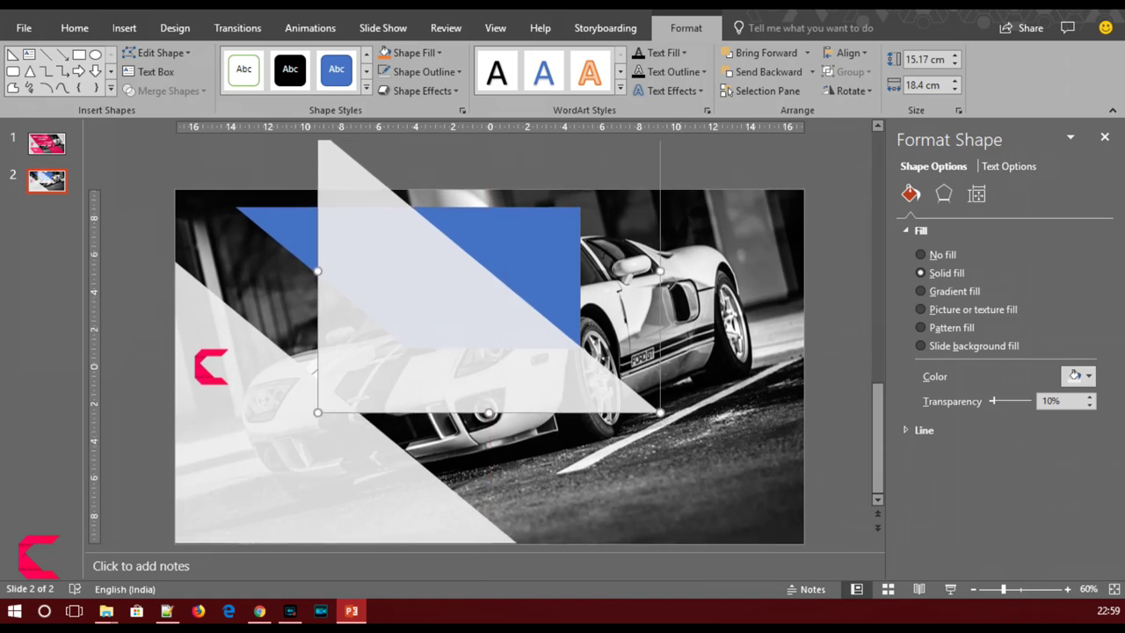
left_click(986, 590)
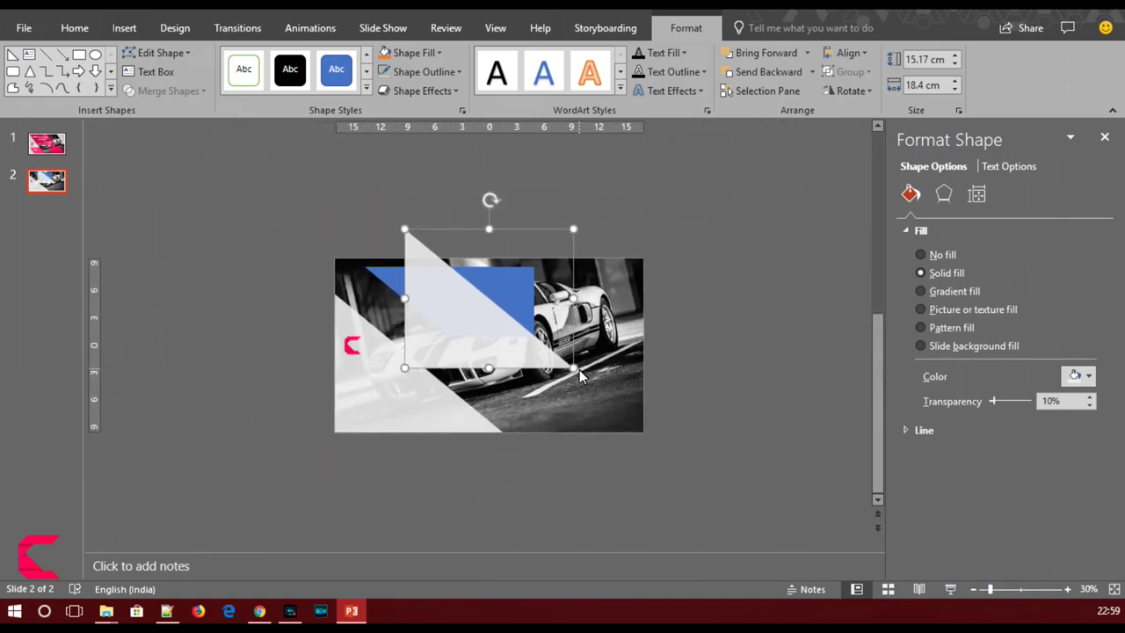
left_click_drag(578, 376, 634, 446)
mouse_move(565, 430)
left_mouse_down()
mouse_move(504, 367)
mouse_move(480, 367)
left_mouse_up()
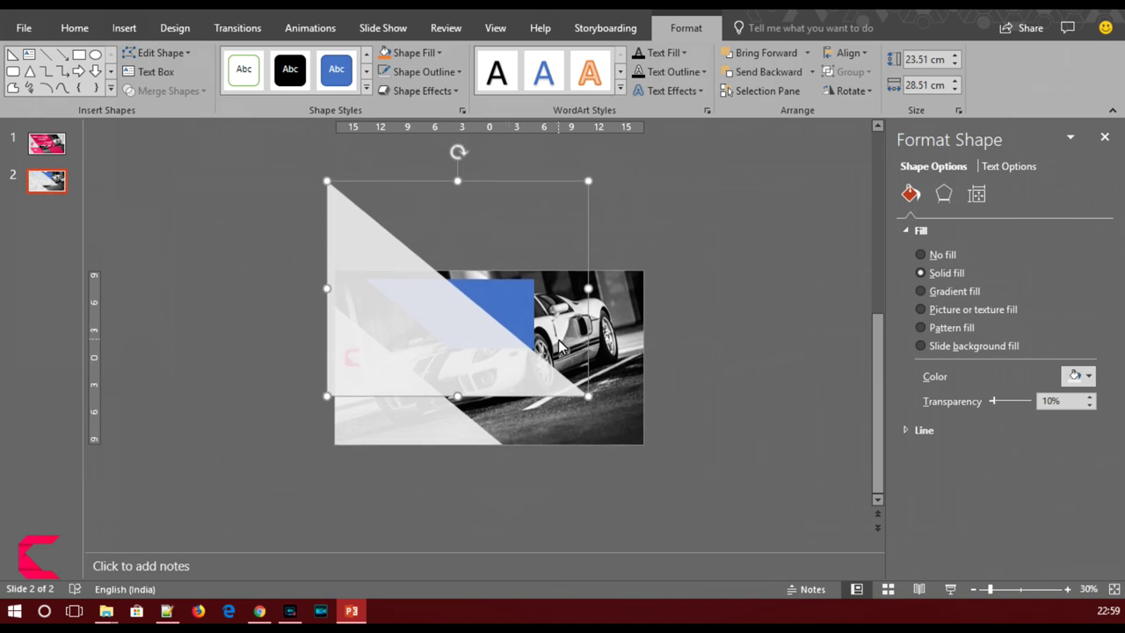
key("Right")
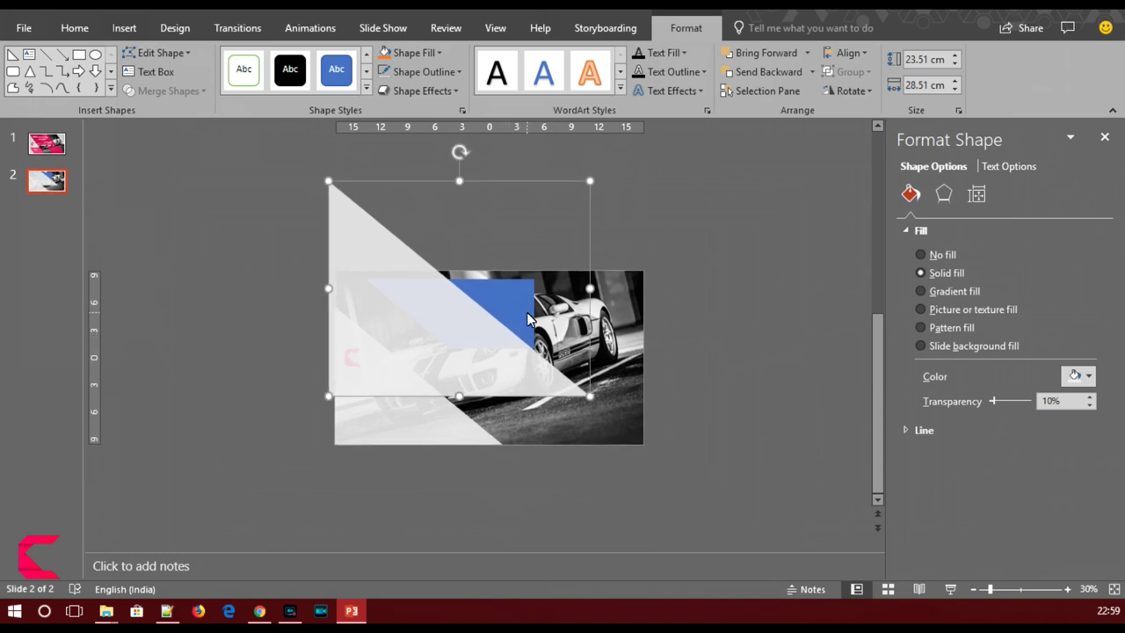
left_click(527, 319)
left_click(359, 240, "shift")
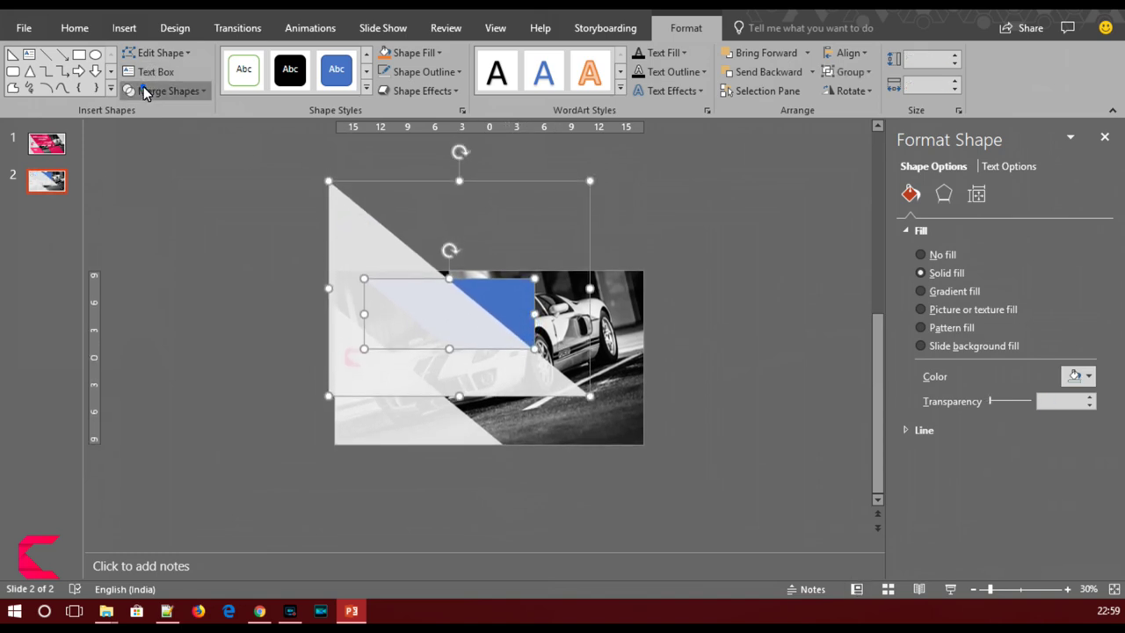
Intersect the blue band with the triangle copy instead of subtracting it
left_click(151, 90)
left_click(144, 195)
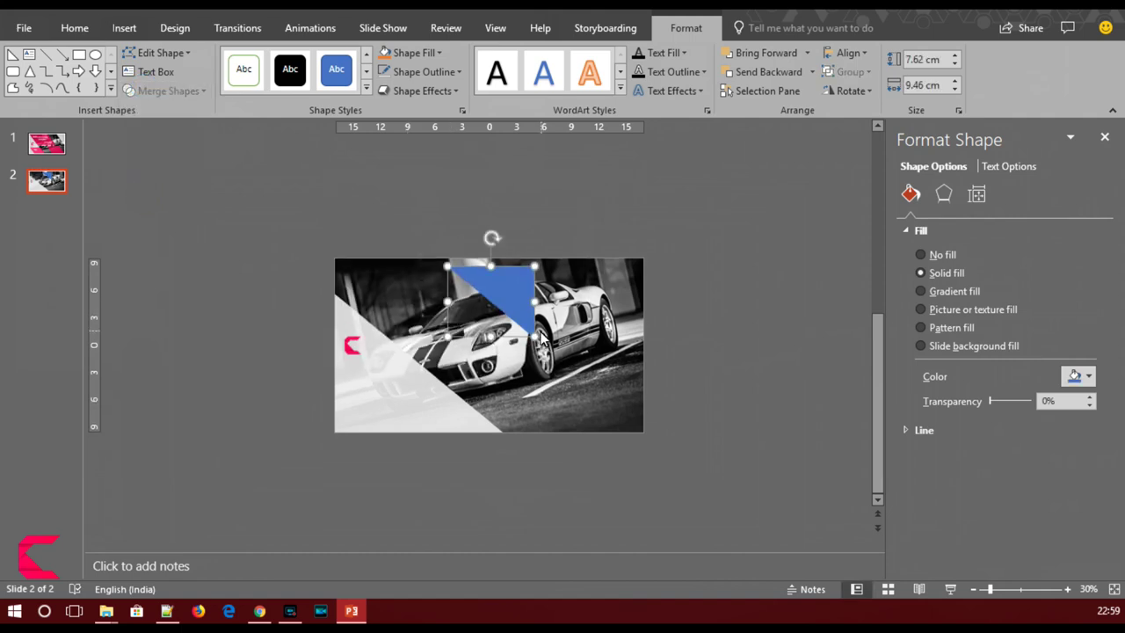
key("ctrl+z")
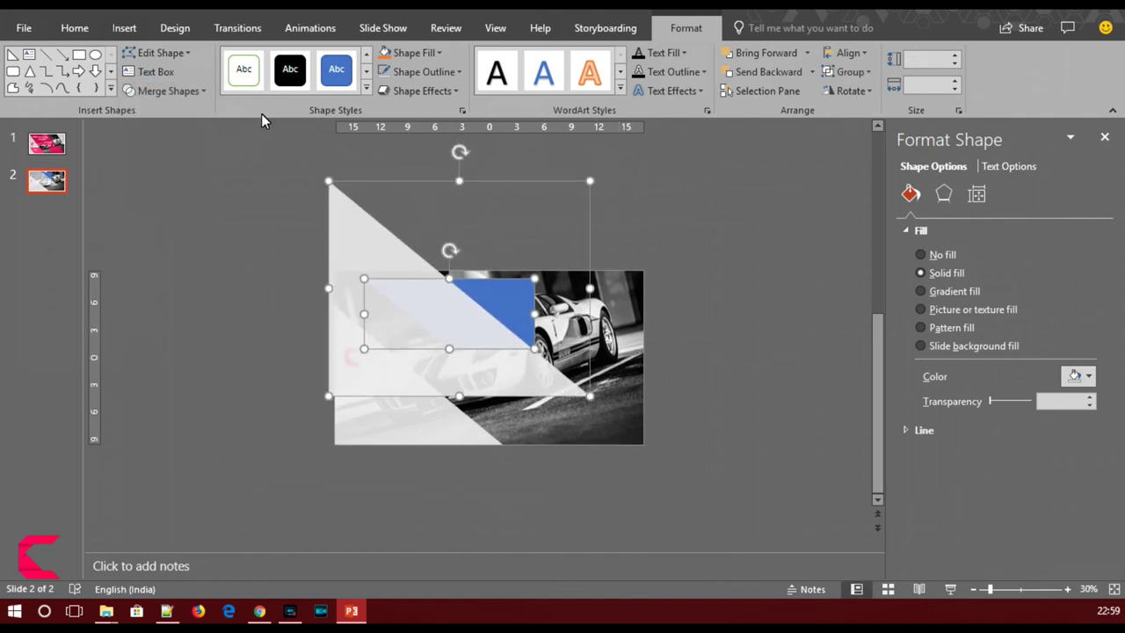
left_click(179, 92)
left_click(167, 173)
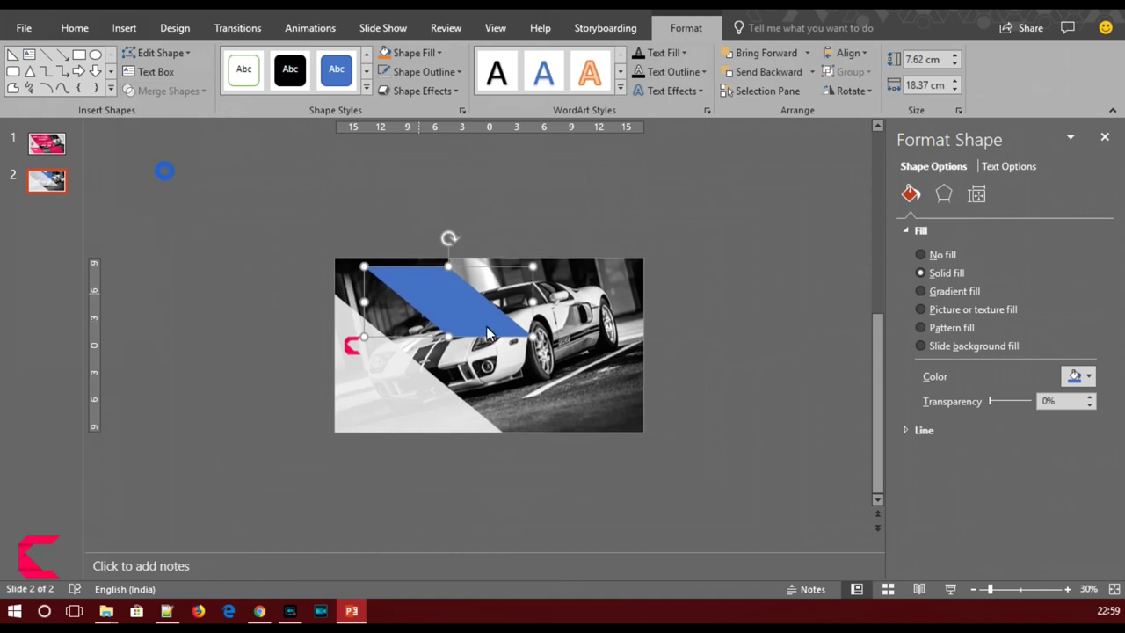
Fill the parallelogram with the logo's pink and make it 20% transparent
left_click(1081, 376)
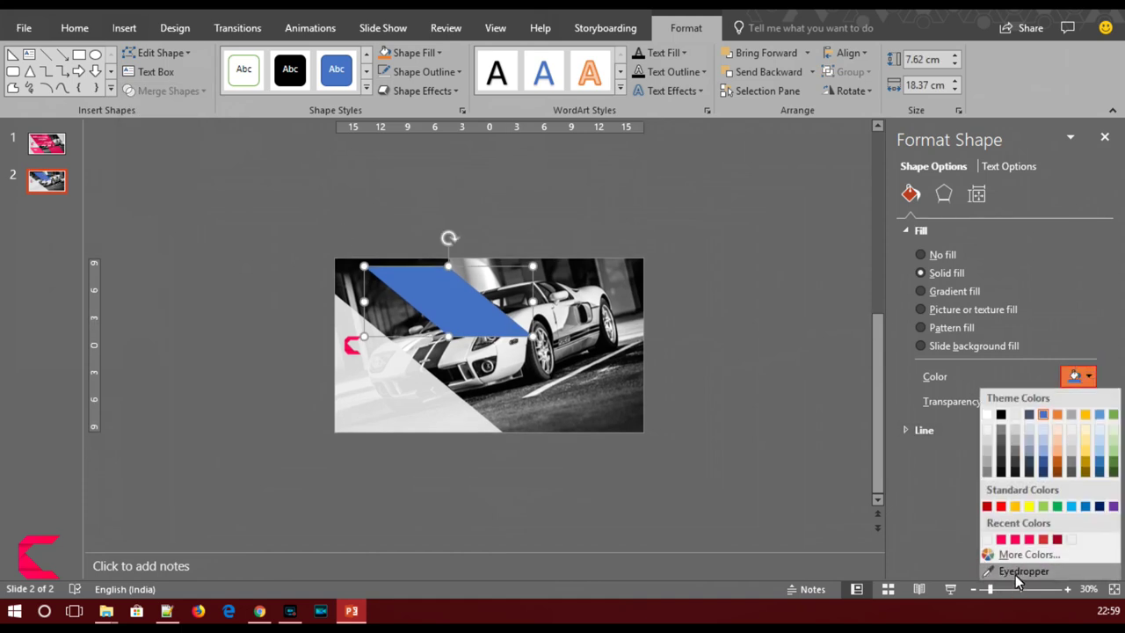
left_click(1011, 575)
left_click(349, 352)
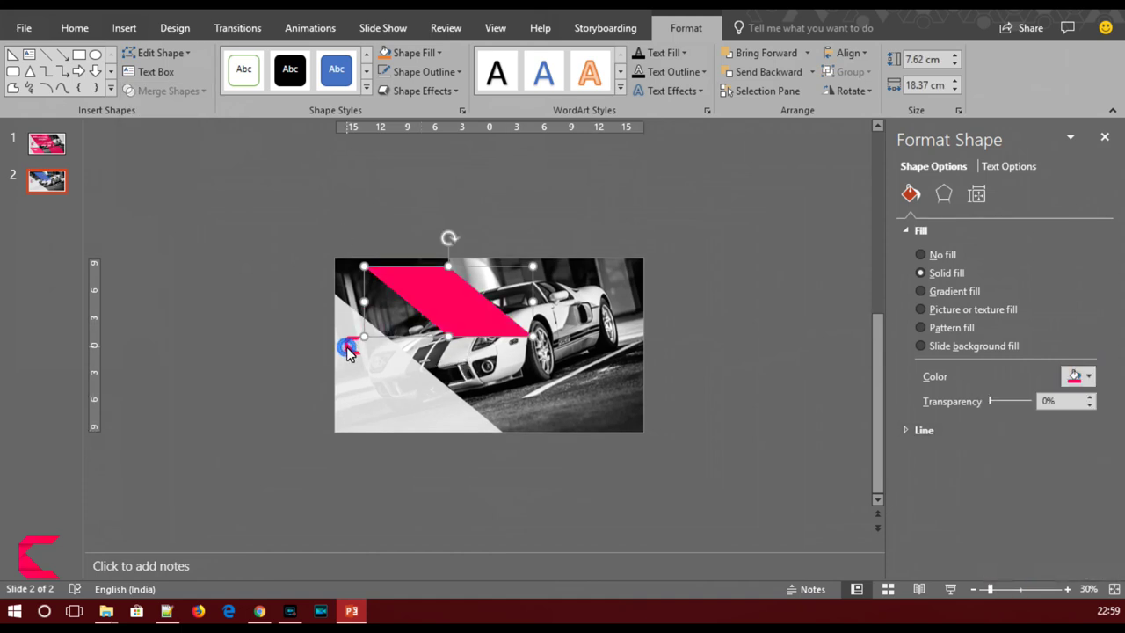
left_click(732, 390)
left_click(459, 305)
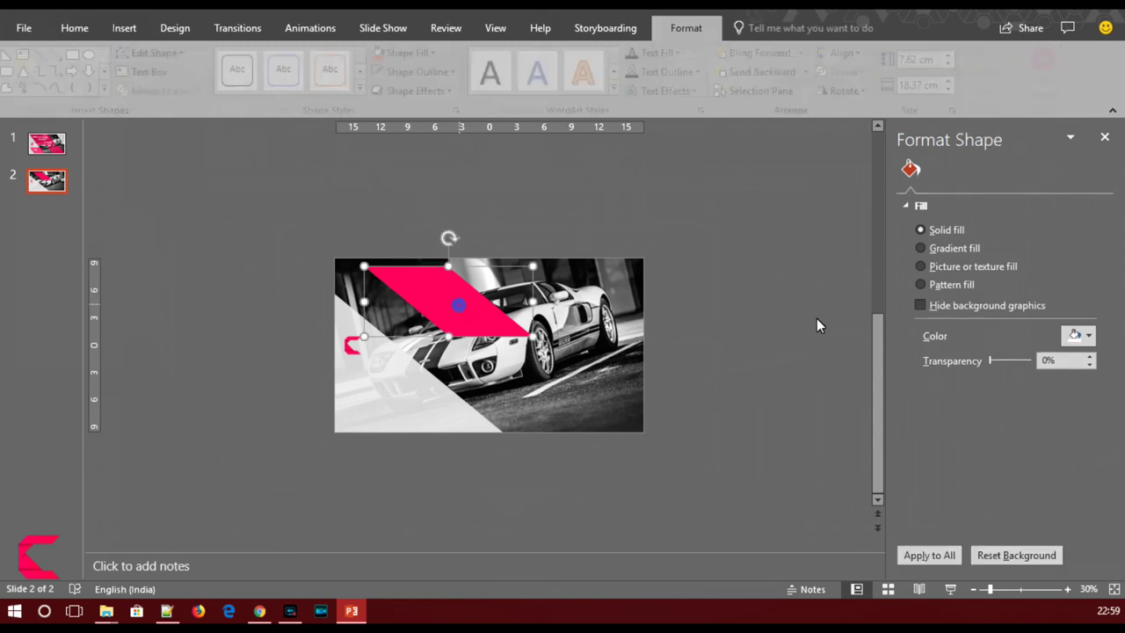
left_click_drag(988, 401, 1001, 404)
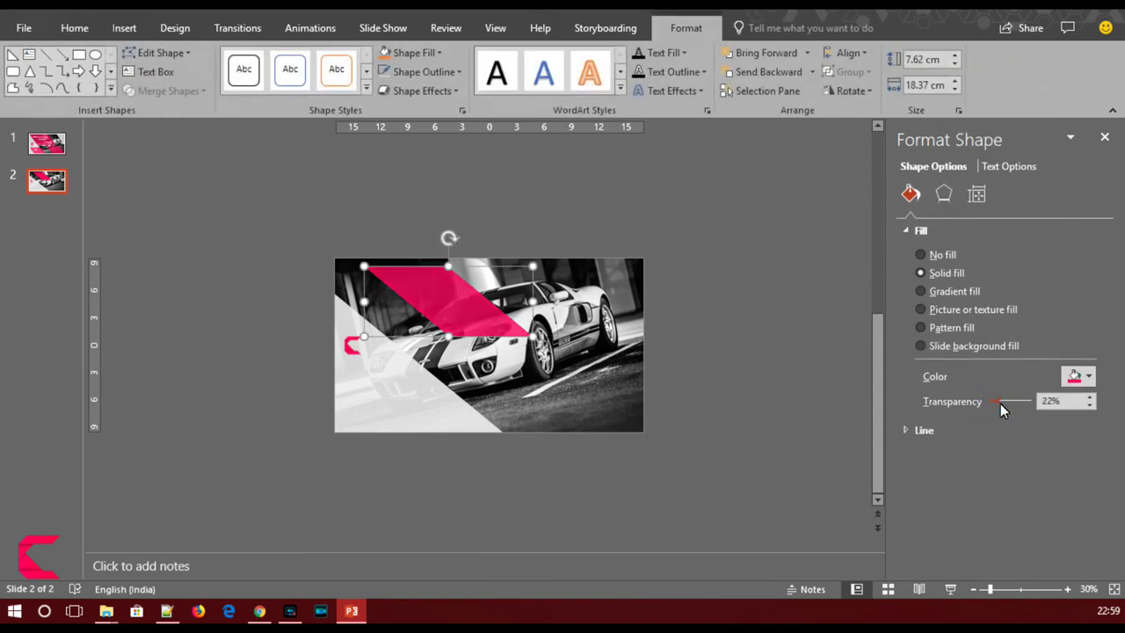
left_click(1066, 589)
left_click(1067, 589)
left_click(1066, 589)
Align the pink band top-left, then add a smaller copy along the slide's bottom right
left_click_drag(416, 266, 366, 251)
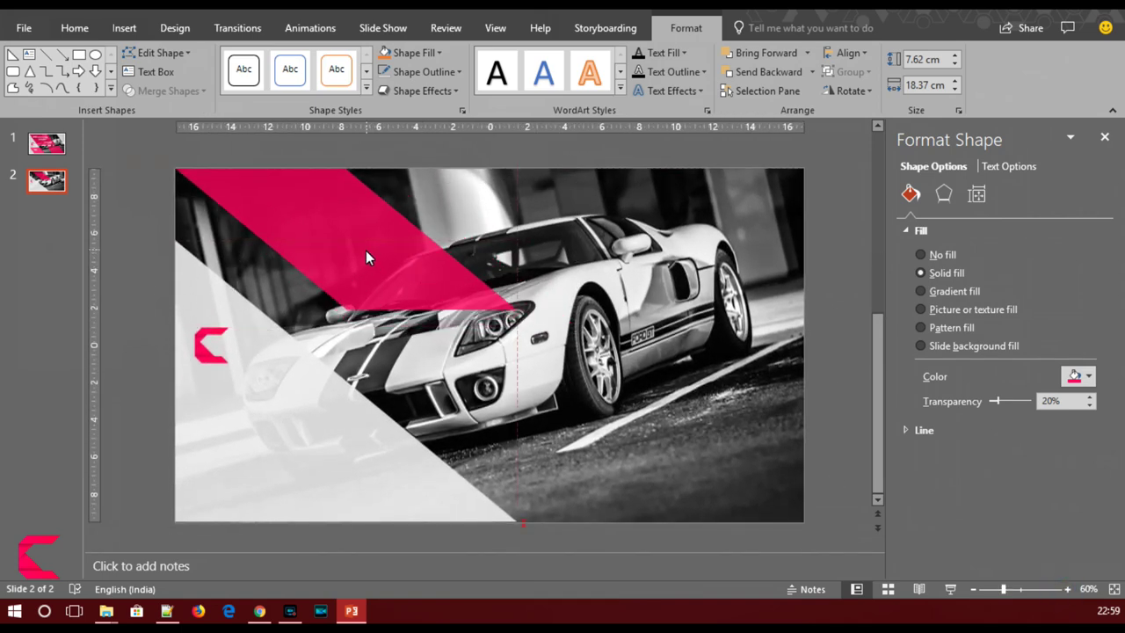
left_click_drag(366, 251, 366, 250)
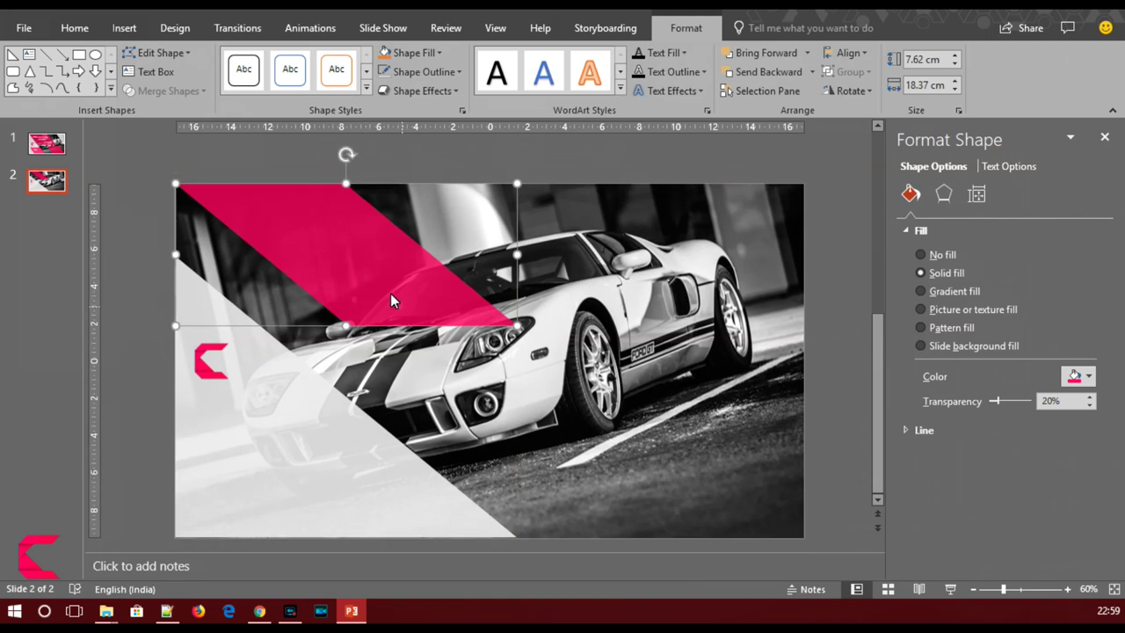
key("ctrl+v")
mouse_move(398, 301)
left_mouse_down()
mouse_move(665, 493)
mouse_move(662, 482)
left_mouse_up()
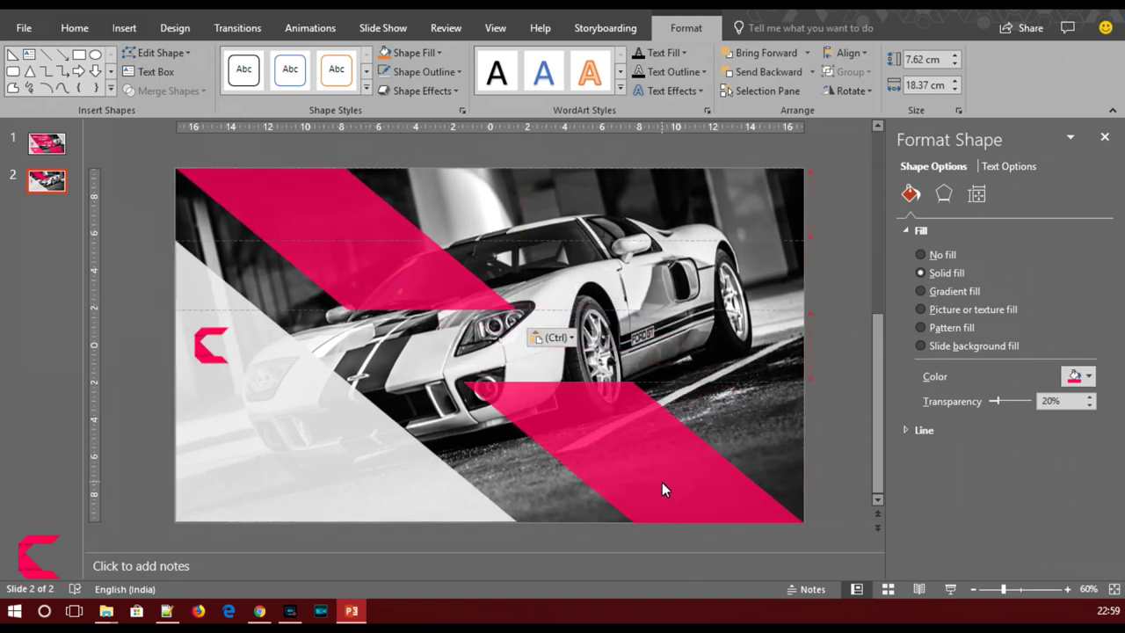
left_click_drag(466, 393, 591, 447)
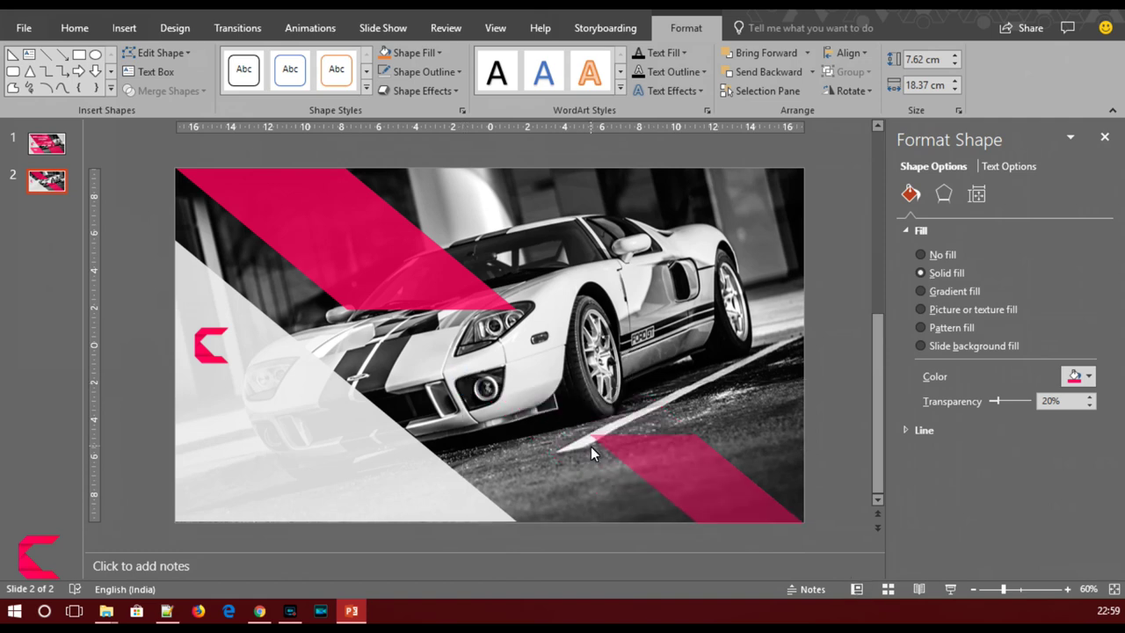
mouse_move(673, 480)
left_mouse_down()
mouse_move(505, 482)
mouse_move(575, 482)
left_mouse_up()
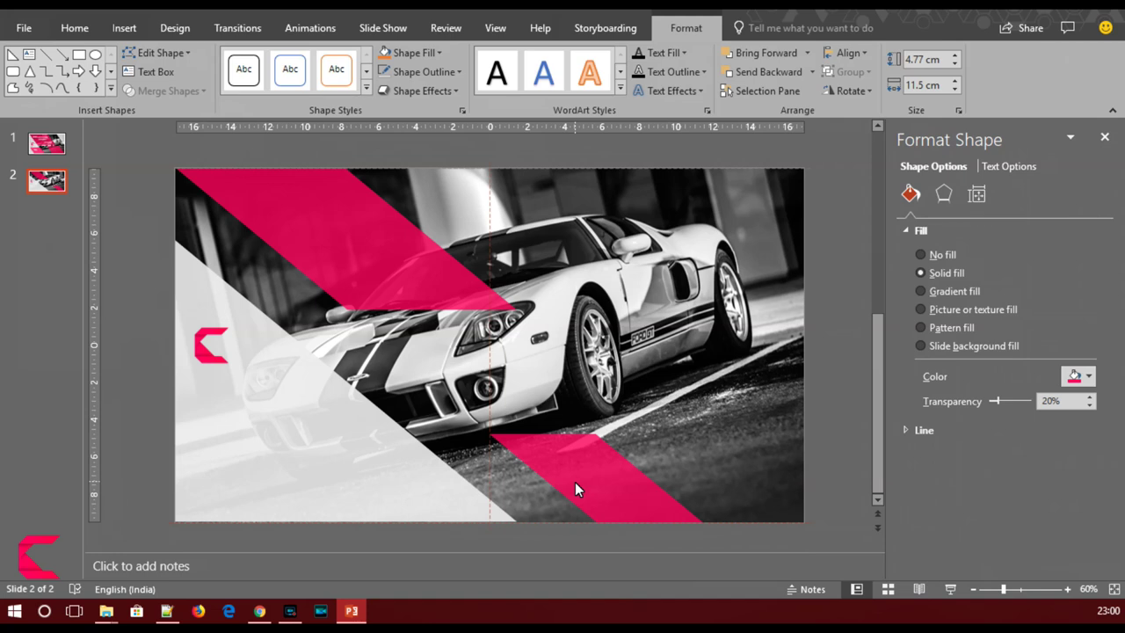
mouse_move(575, 489)
left_mouse_down()
mouse_move(462, 206)
mouse_move(432, 214)
left_mouse_up()
key("ctrl+v")
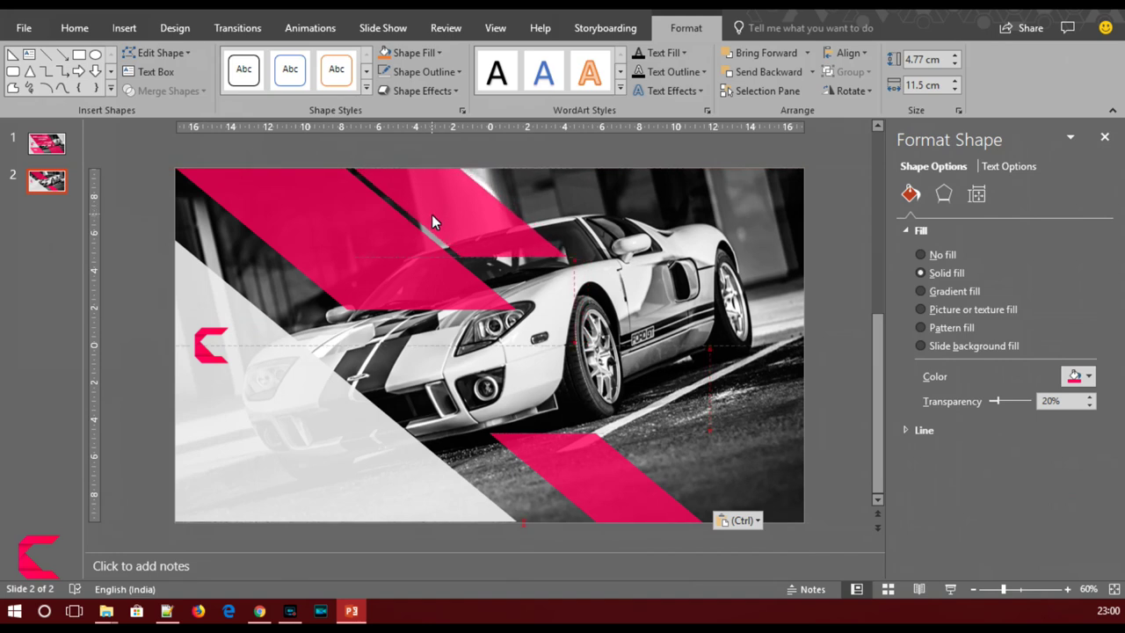
Paste pink band copies along the slide's top, shrinking the right-hand one
left_click_drag(431, 223, 431, 222)
key("ctrl+v")
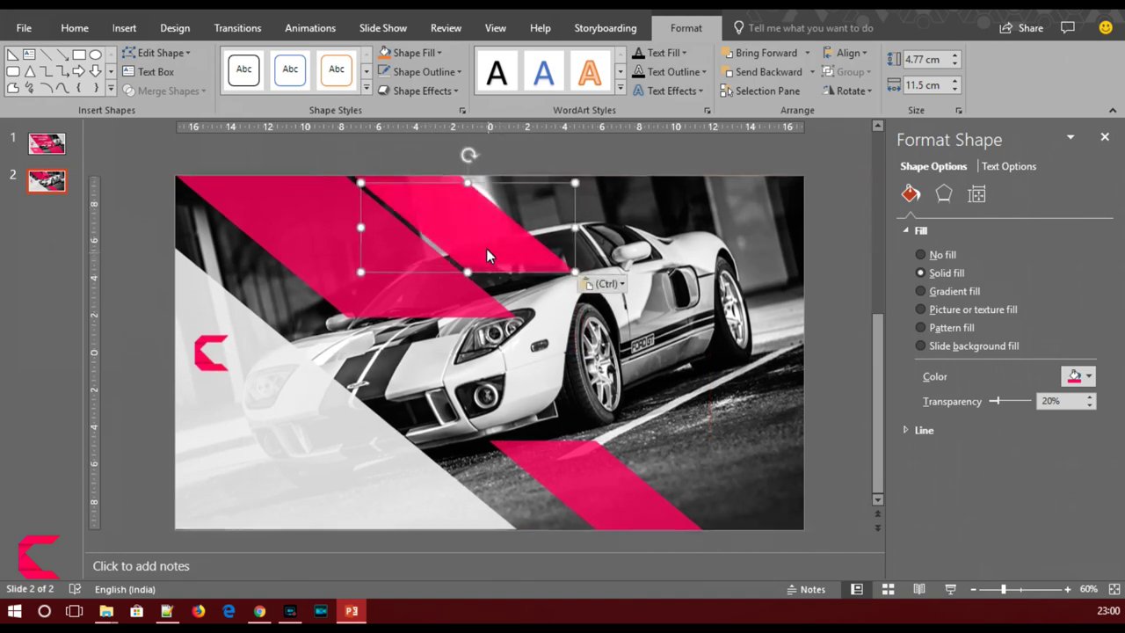
left_click_drag(487, 252, 599, 231)
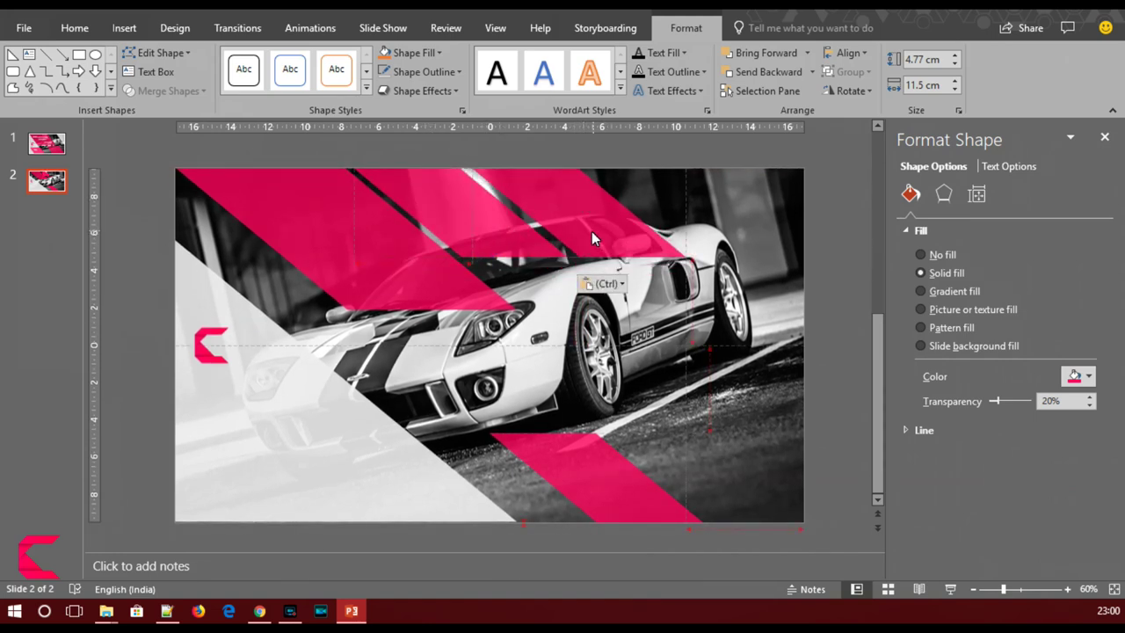
left_click_drag(599, 230, 596, 231)
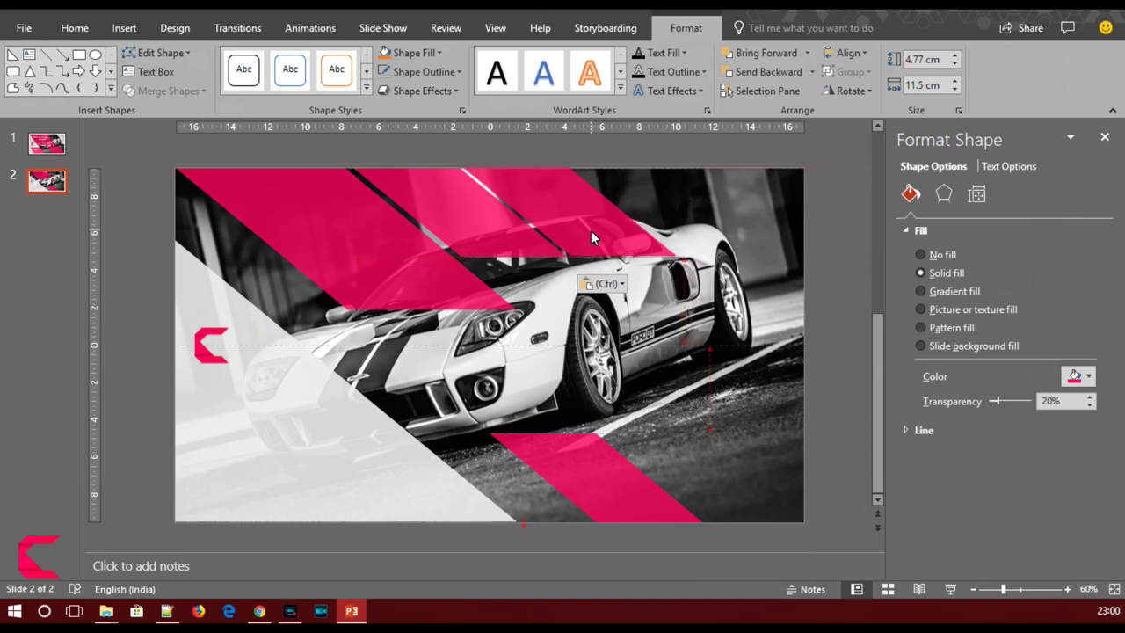
left_click_drag(595, 230, 597, 230)
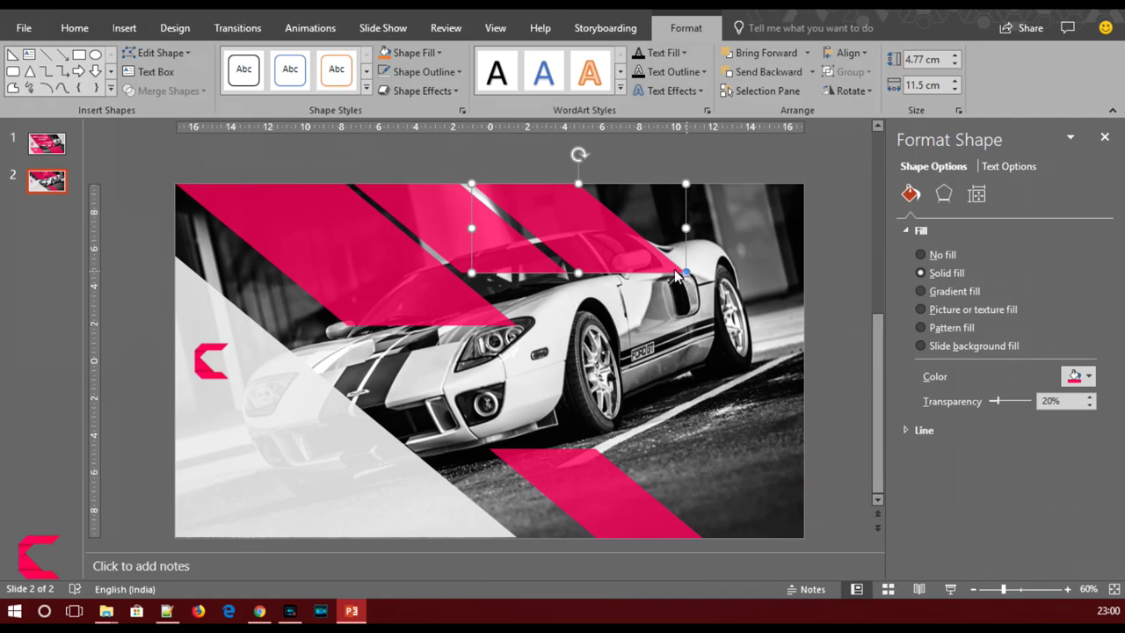
left_click_drag(685, 272, 593, 234)
key("Escape")
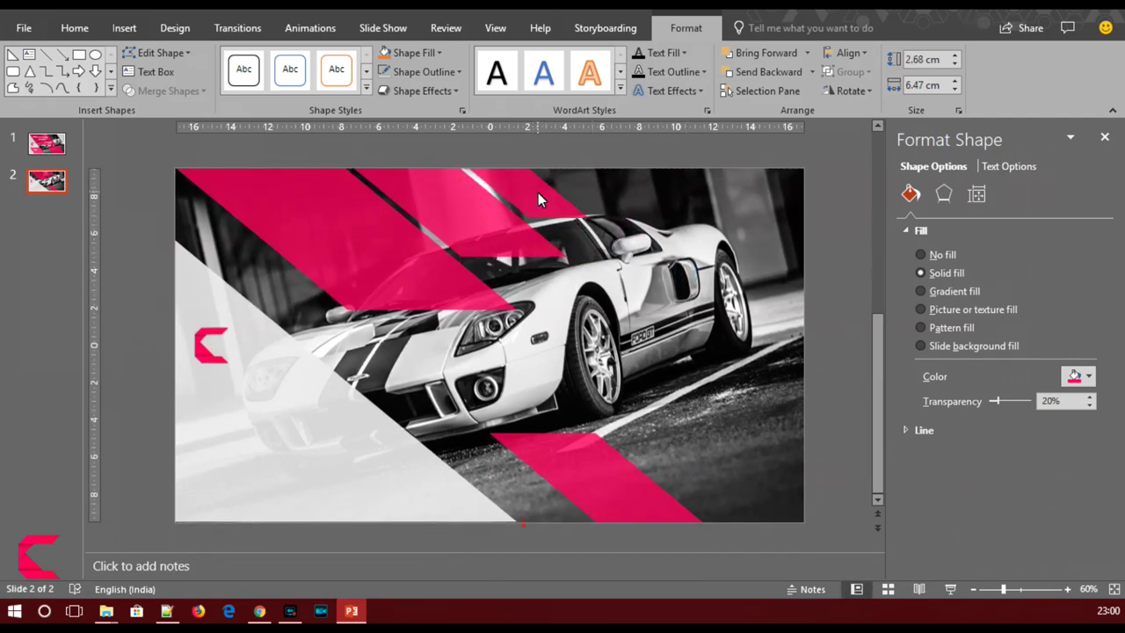
Position the right-hand band over the car's top and raise its transparency to 52%
left_click_drag(536, 192, 565, 303)
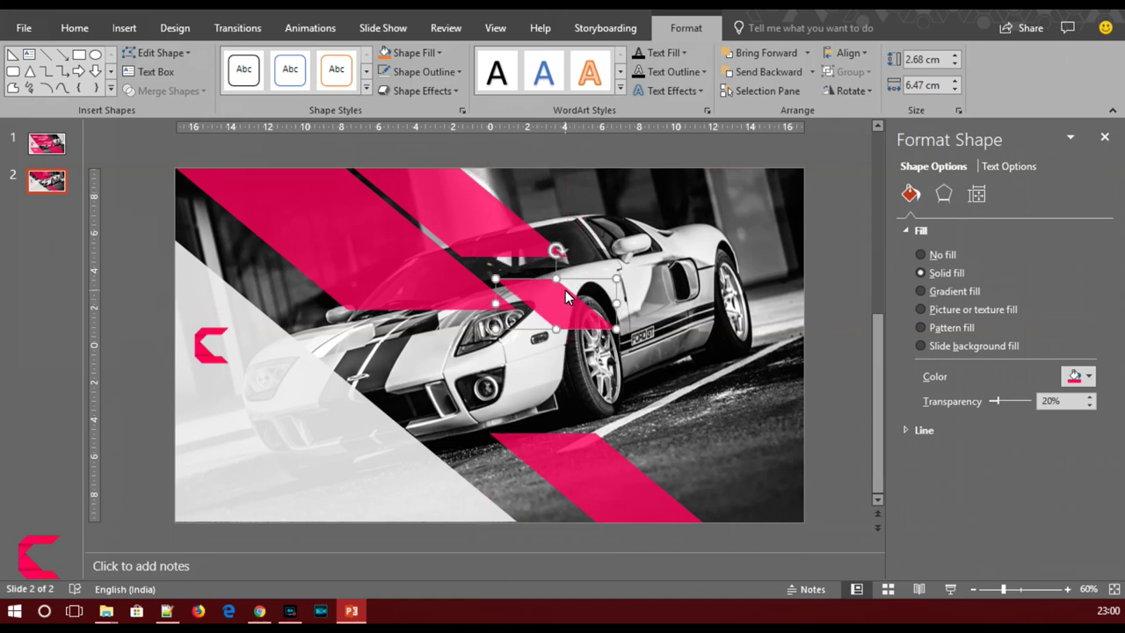
key("ctrl+z")
left_click(530, 233)
mouse_move(572, 285)
left_mouse_down()
mouse_move(670, 322)
mouse_move(598, 309)
left_mouse_up()
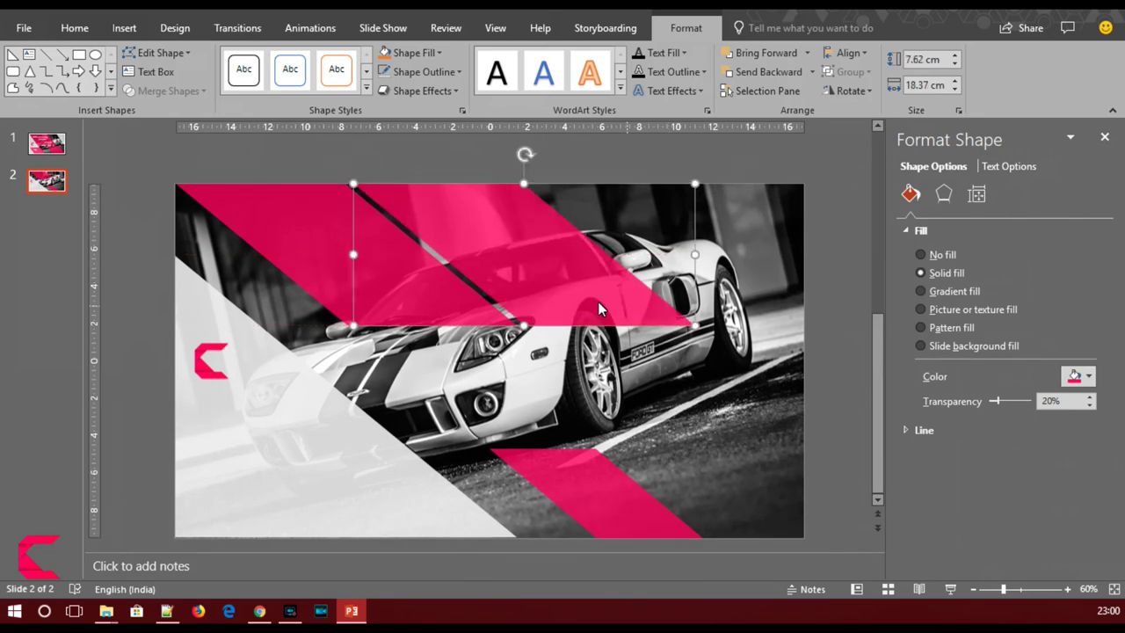
left_click_drag(997, 401, 1013, 402)
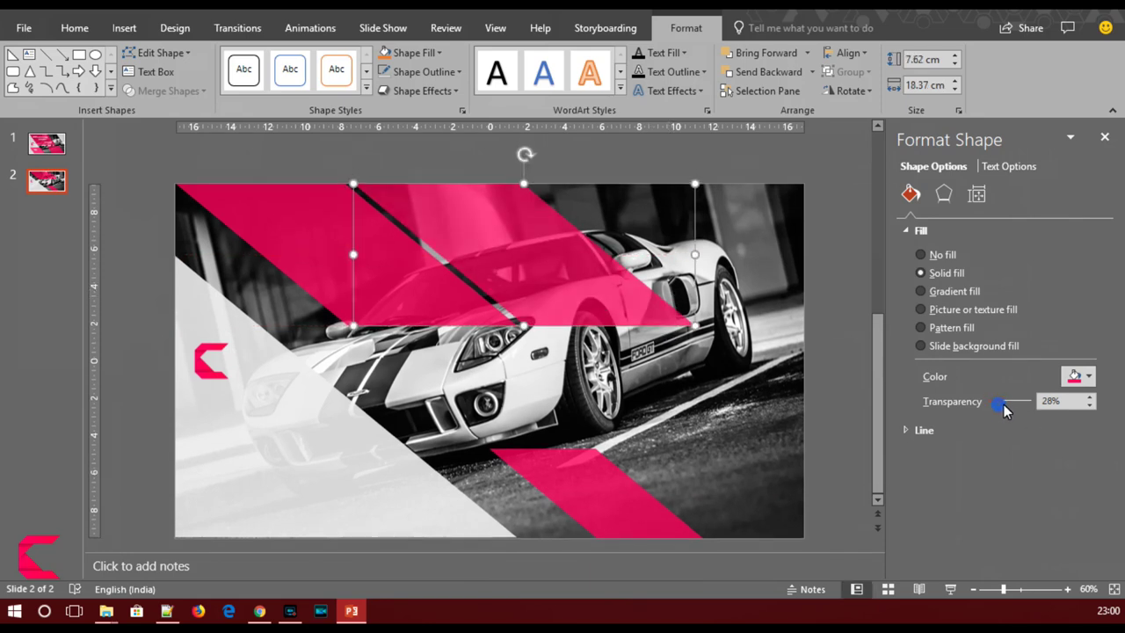
left_click(819, 374)
left_click(576, 478)
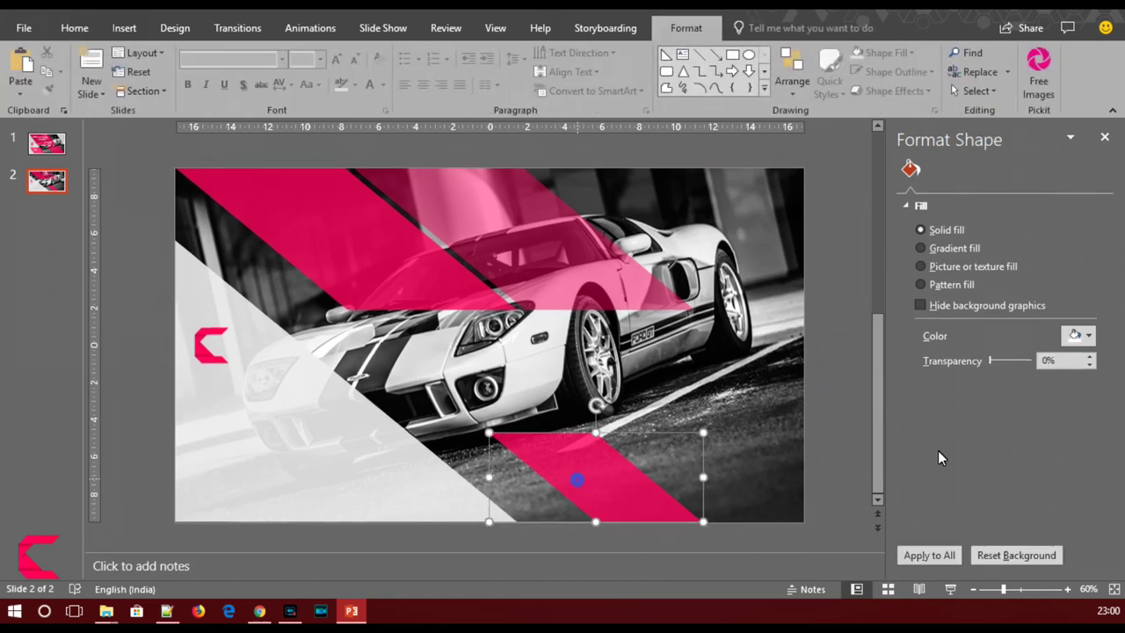
Duplicate the light grey triangle and move the copy to the right
left_click(809, 447)
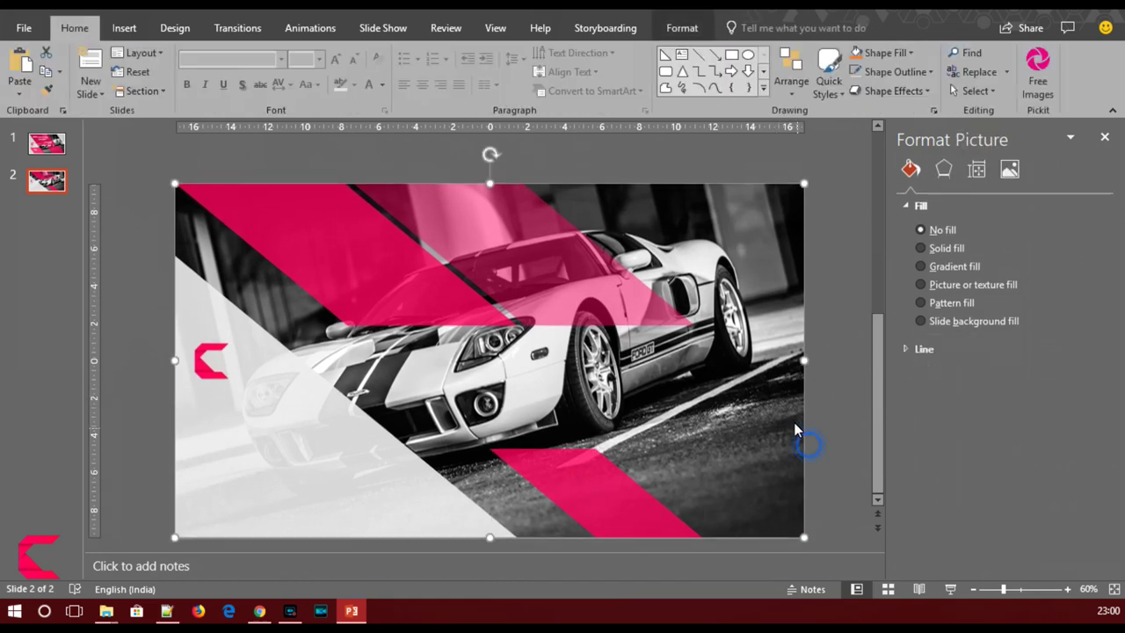
left_click(334, 440)
key("ctrl+c")
key("ctrl+v")
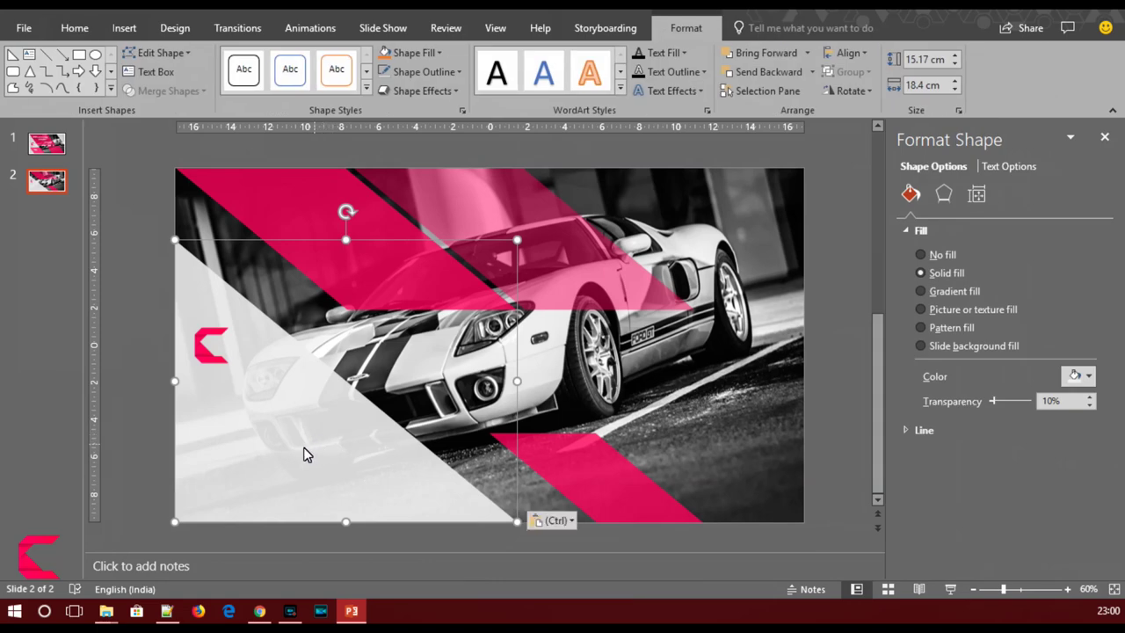
left_click_drag(308, 450, 620, 396)
Flip the copy horizontally and vertically and seat it in the top-right corner, overhanging the edge
left_click(851, 90)
left_click(870, 171)
left_click(851, 91)
left_click(871, 153)
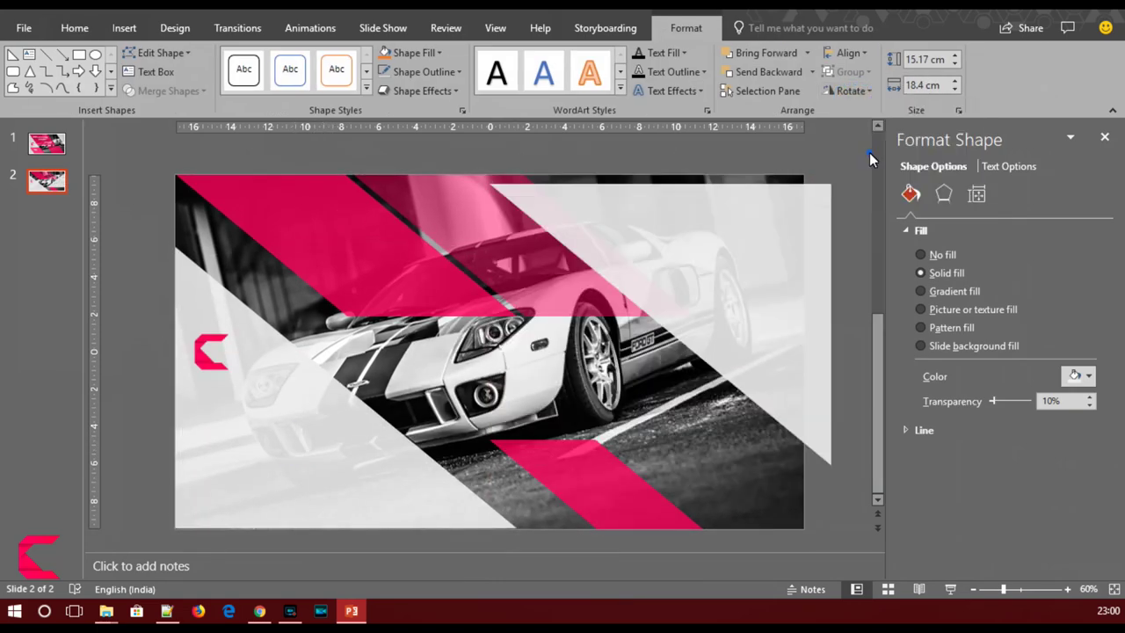
mouse_move(749, 255)
left_mouse_down()
mouse_move(815, 172)
mouse_move(726, 164)
left_mouse_up()
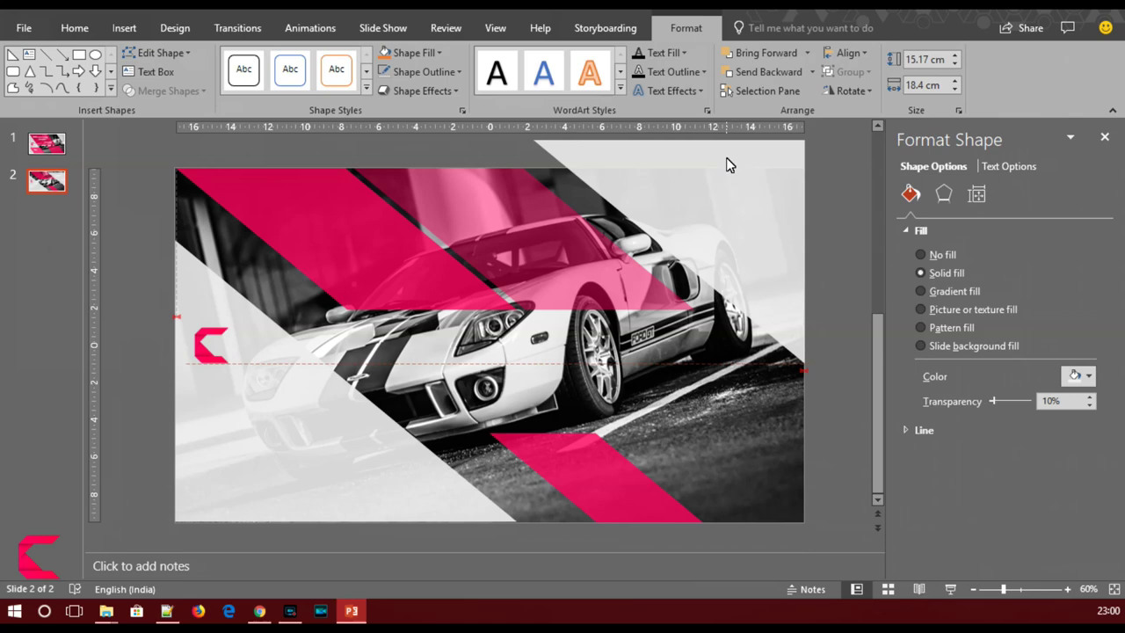
left_click_drag(726, 164, 701, 149)
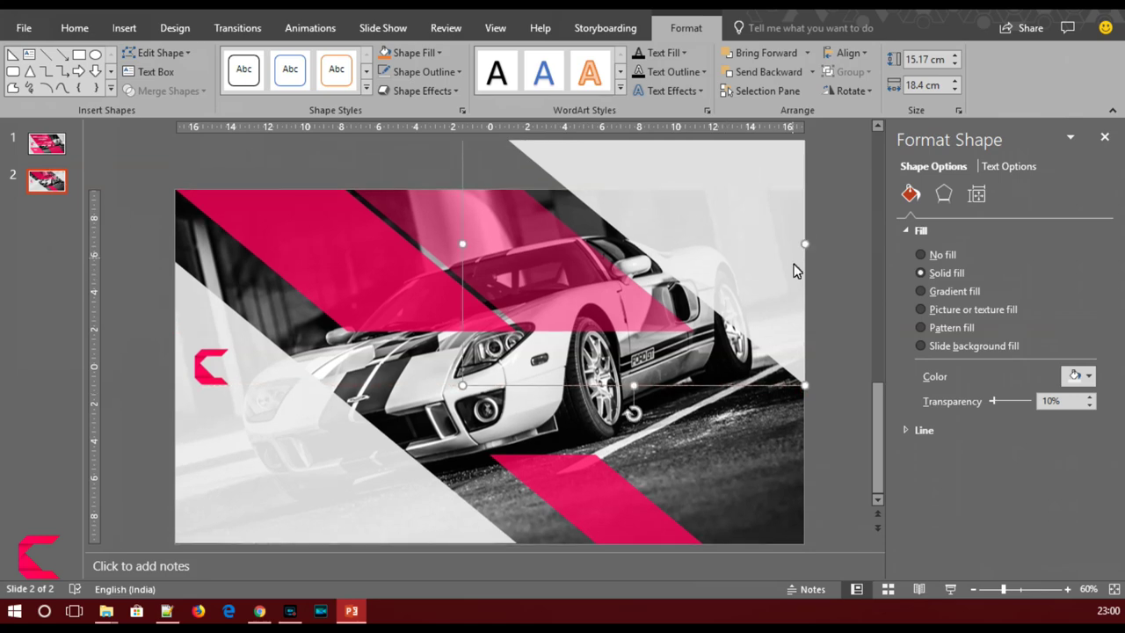
left_click(850, 309)
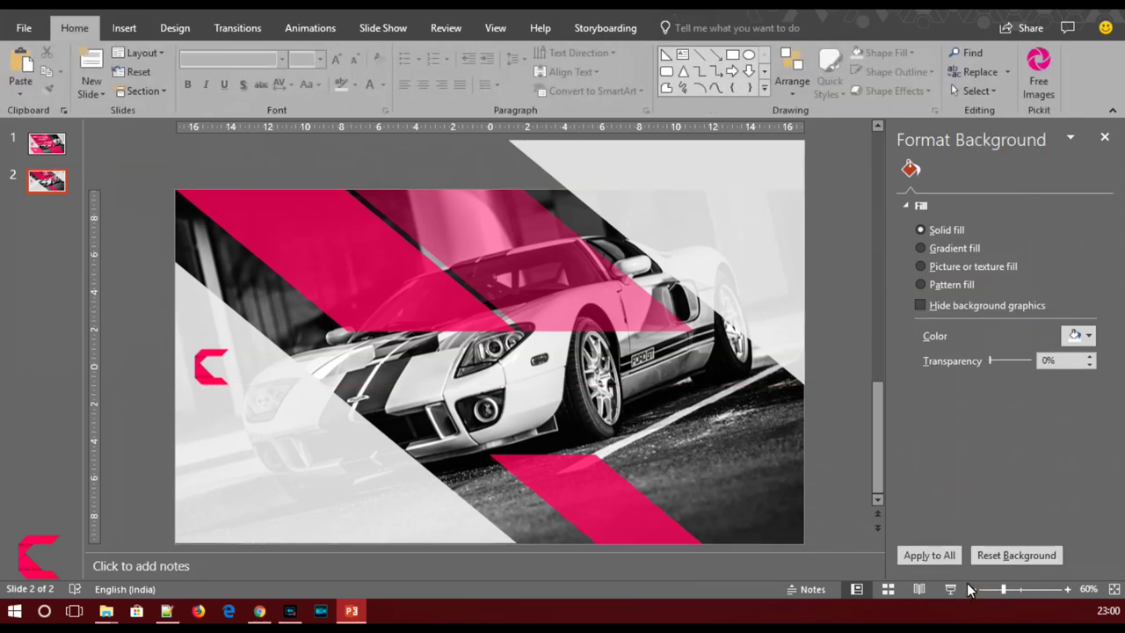
left_click(972, 589)
left_click(973, 589)
left_click(972, 589)
left_click(972, 589)
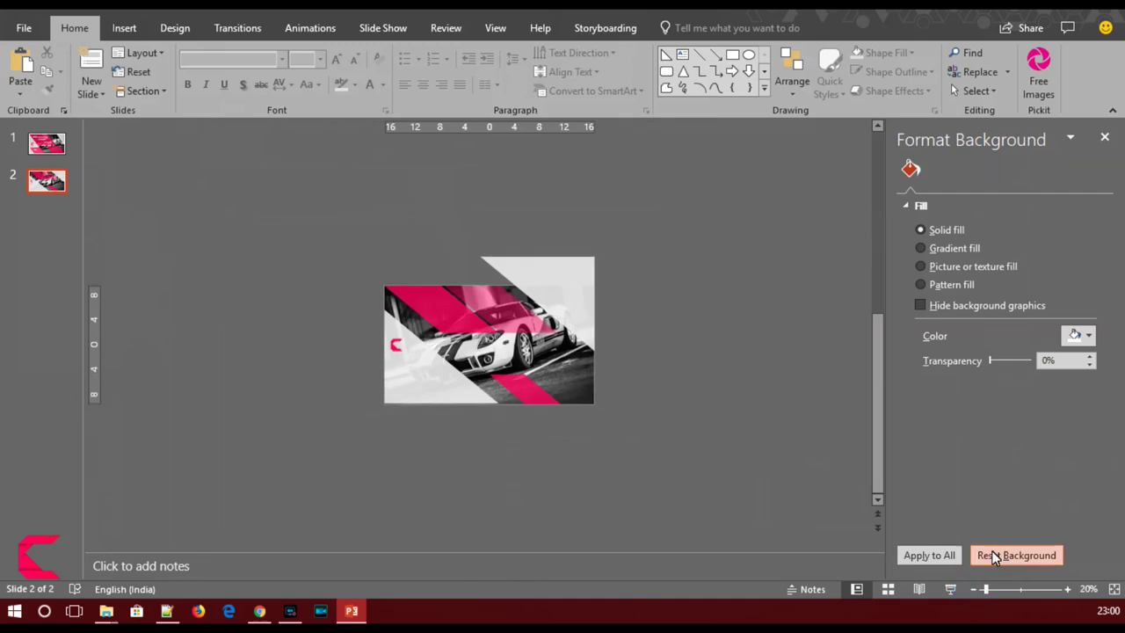
Draw a rectangle above the slide and try a Subtract merge, then undo it
left_click(124, 27)
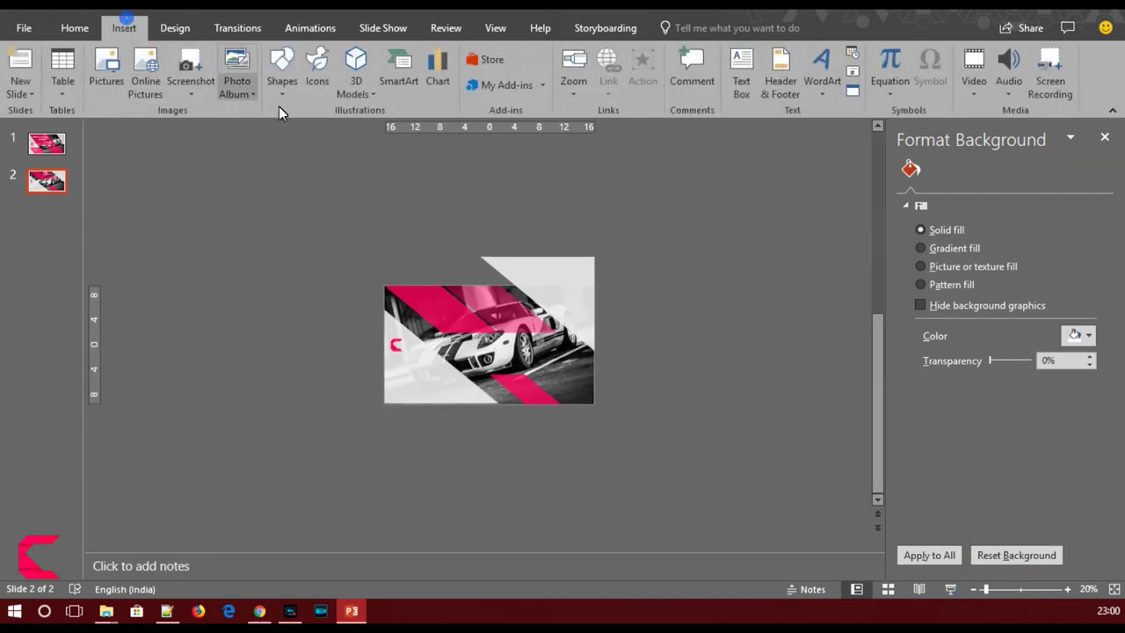
left_click(282, 70)
left_click(320, 132)
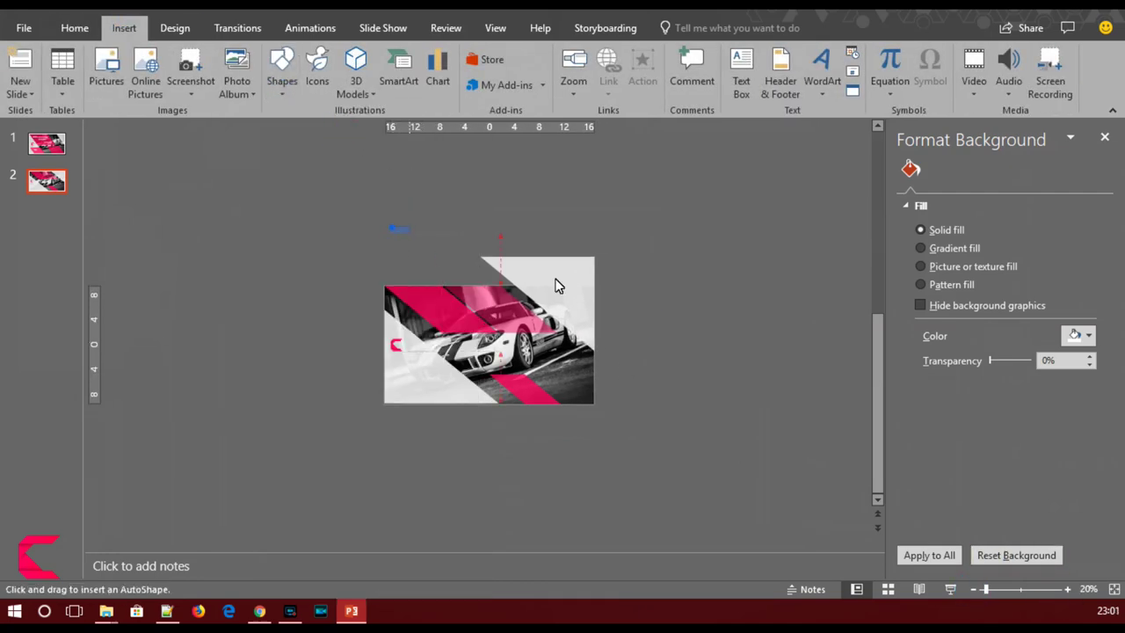
left_click_drag(390, 226, 671, 286)
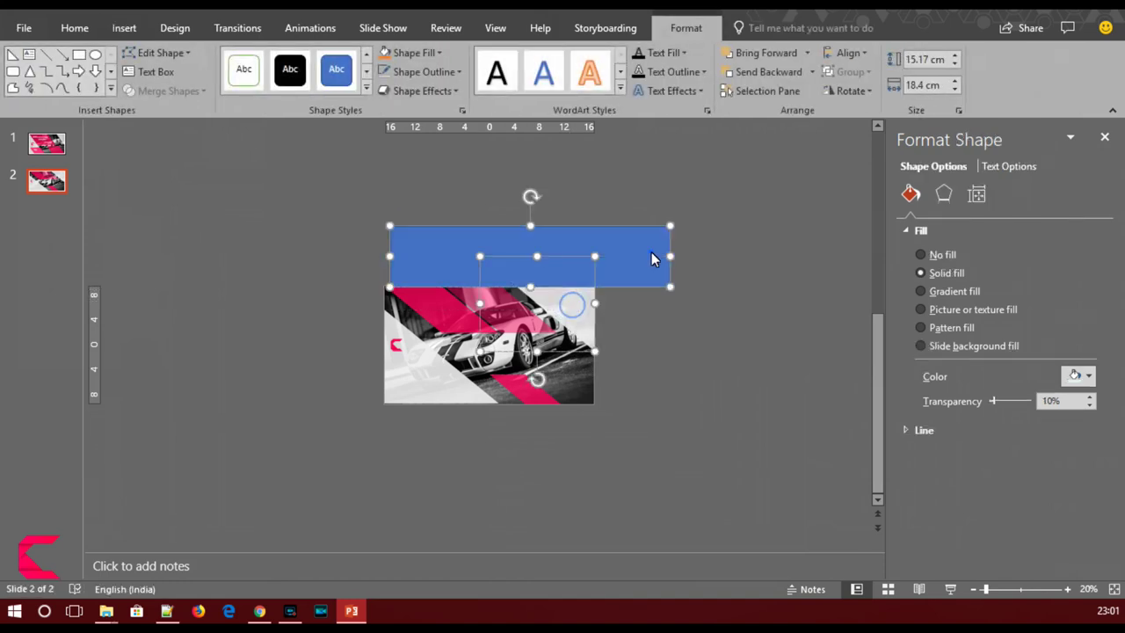
left_click(163, 91)
left_click(176, 190)
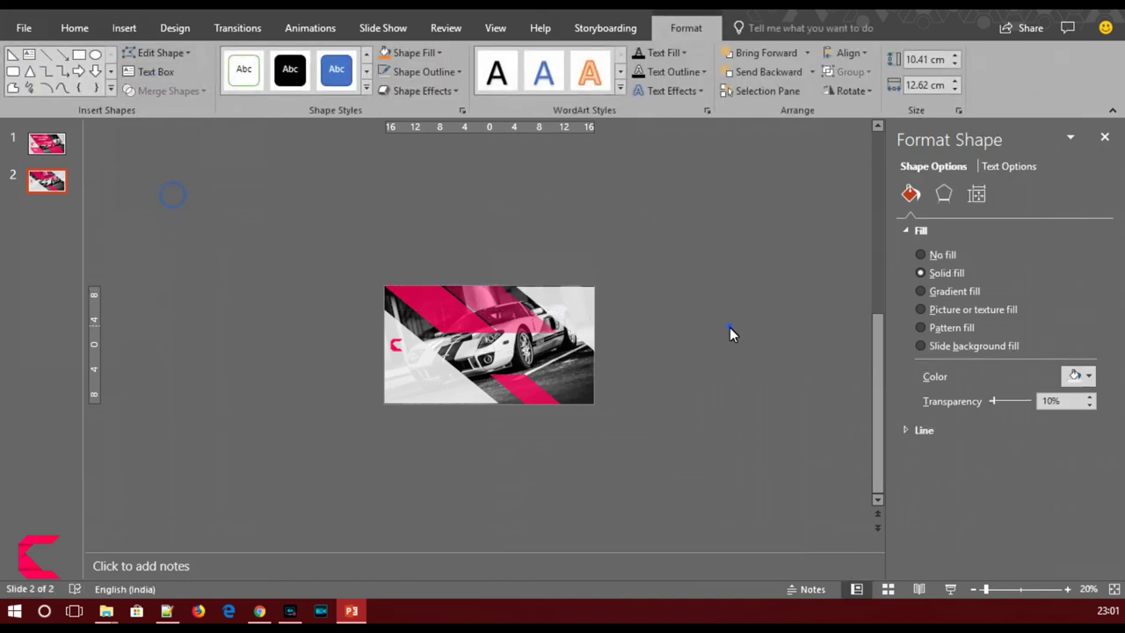
left_click(729, 327)
key("ctrl+z")
Stretch the rectangle down so its bottom lines up with the slide's top edge
left_click(686, 353)
left_click(599, 254)
left_click(687, 27)
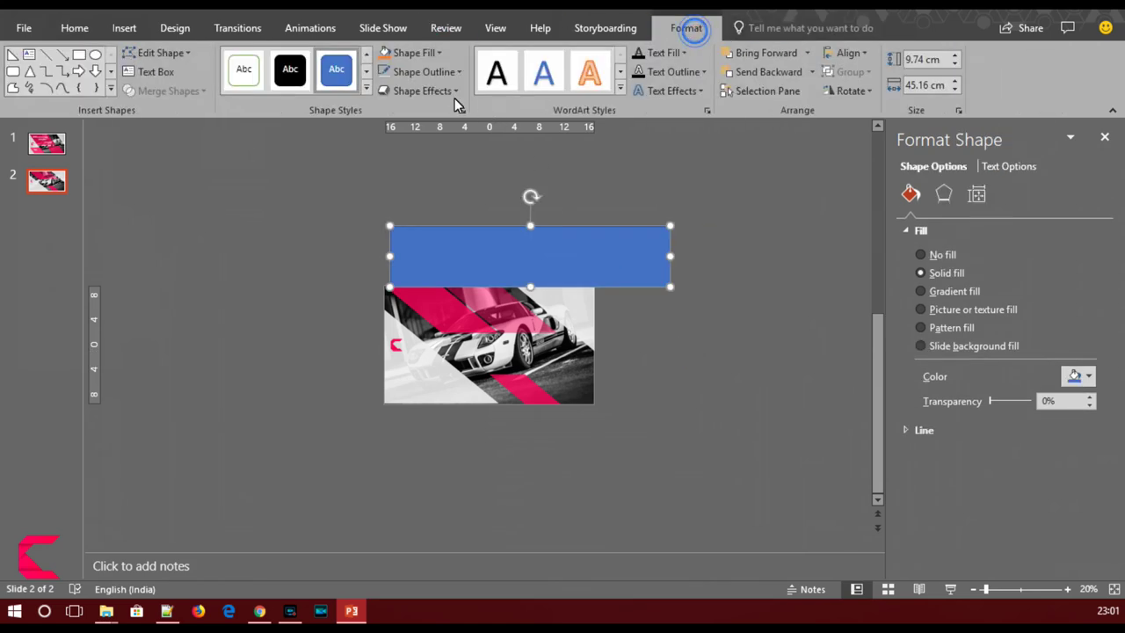
left_click(615, 344)
double_click(537, 246)
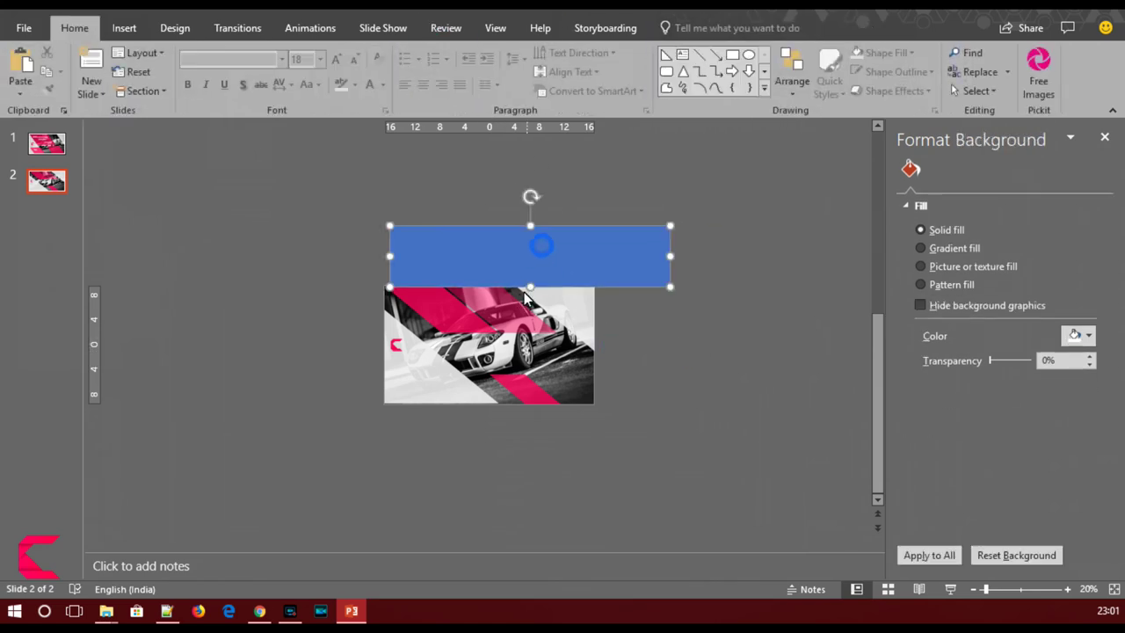
left_click_drag(532, 250, 528, 292)
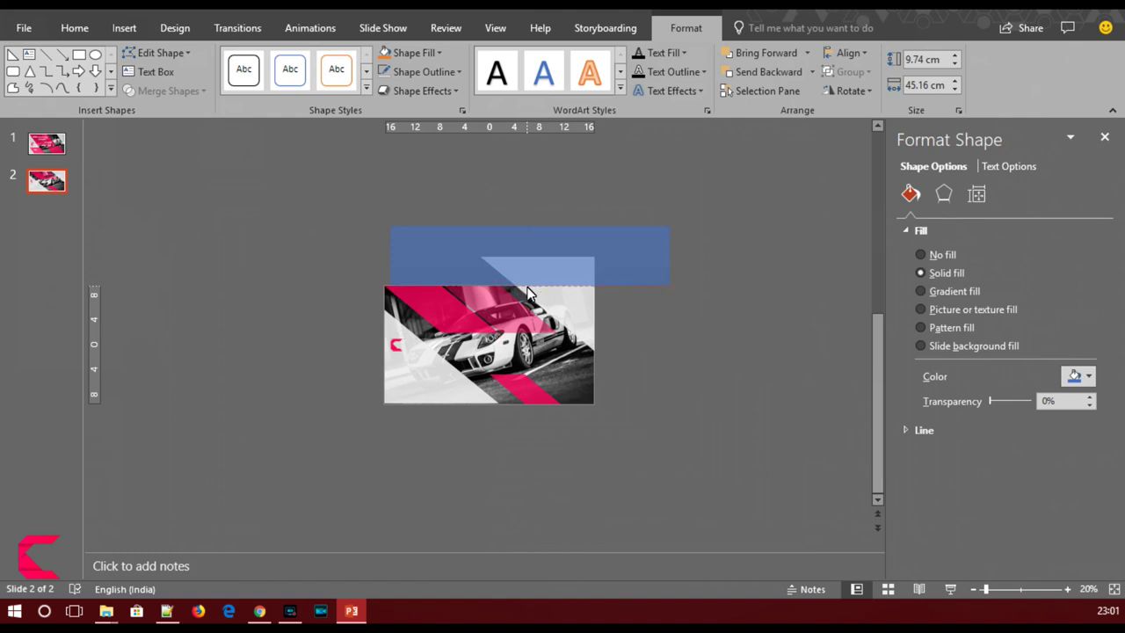
left_click(1068, 589)
left_click(1068, 589)
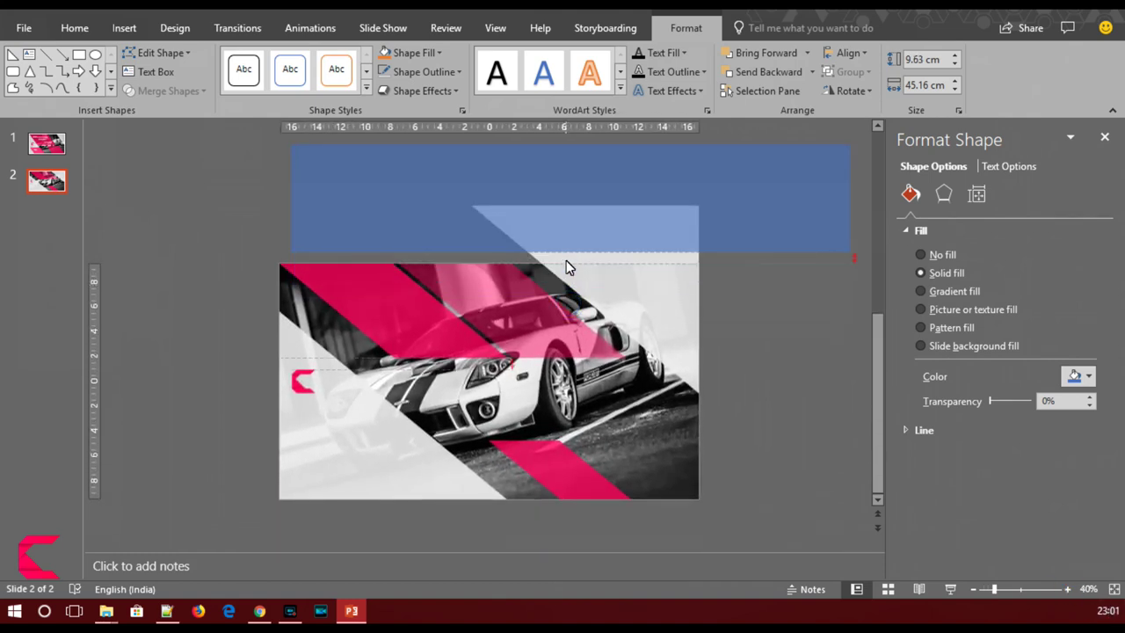
left_click_drag(570, 307, 571, 302)
Subtract the rectangle from the top-right triangle to cut off its overhang
left_click(655, 338)
left_click(628, 186, "shift")
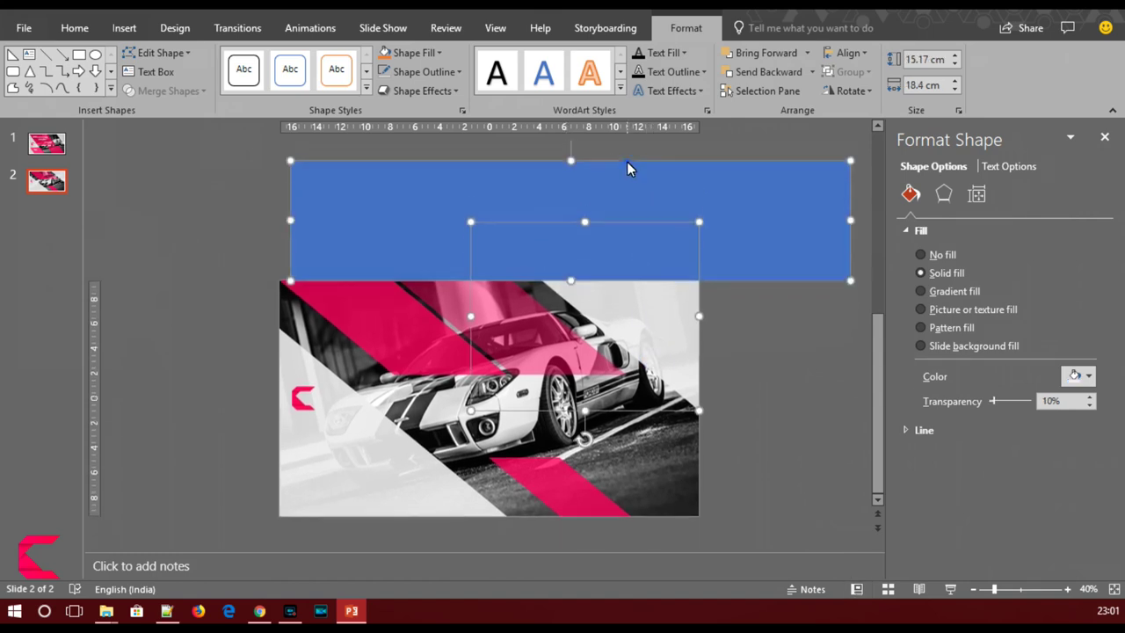
left_click(165, 90)
left_click(156, 191)
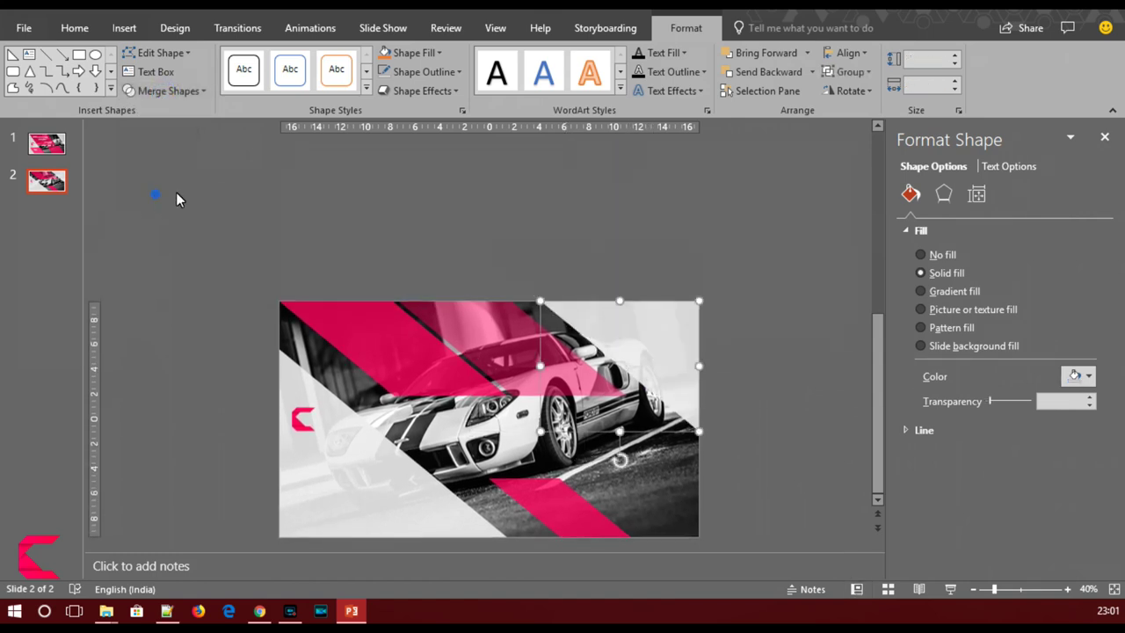
left_click(766, 430)
left_click(532, 282)
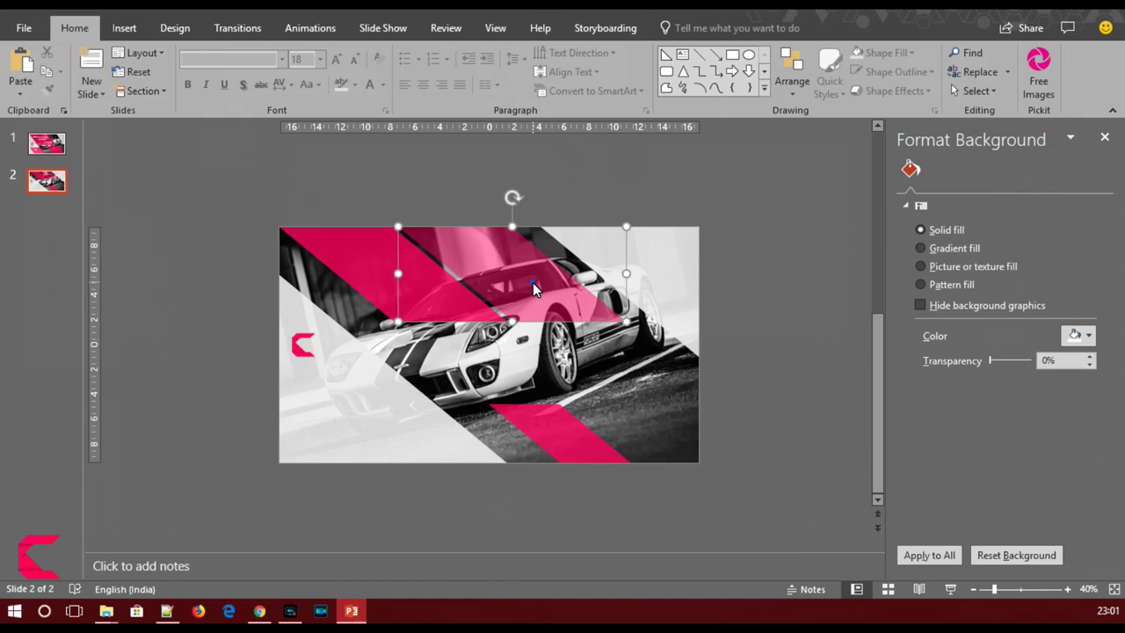
Move the translucent pink band down and right, and shrink it
mouse_move(533, 282)
left_mouse_down()
mouse_move(570, 354)
mouse_move(630, 367)
left_mouse_up()
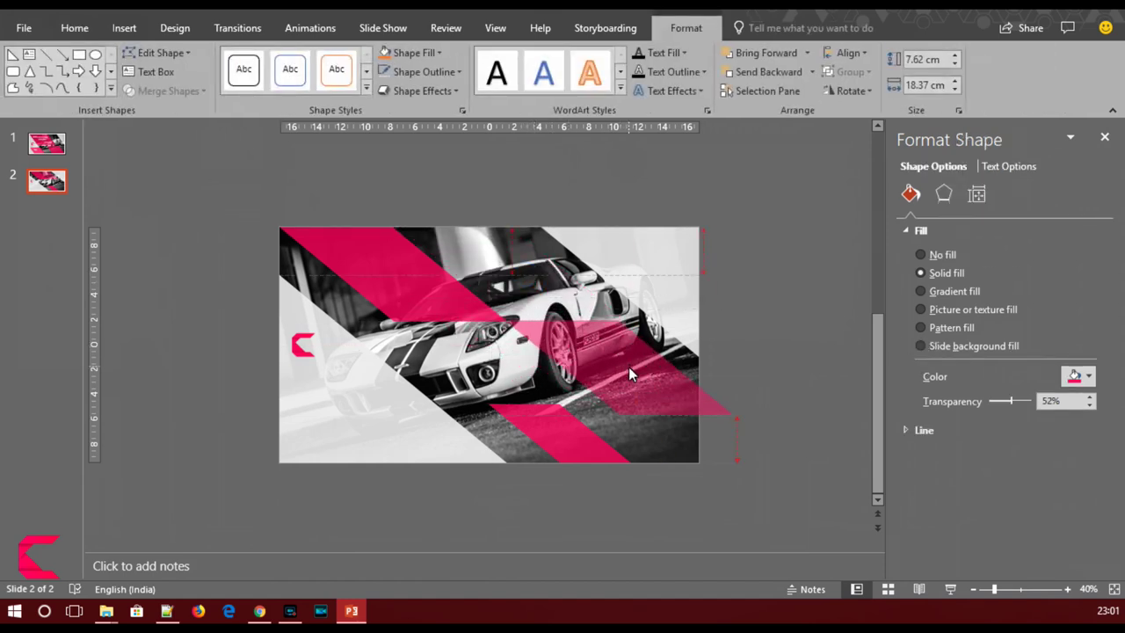
left_click_drag(732, 415, 686, 396)
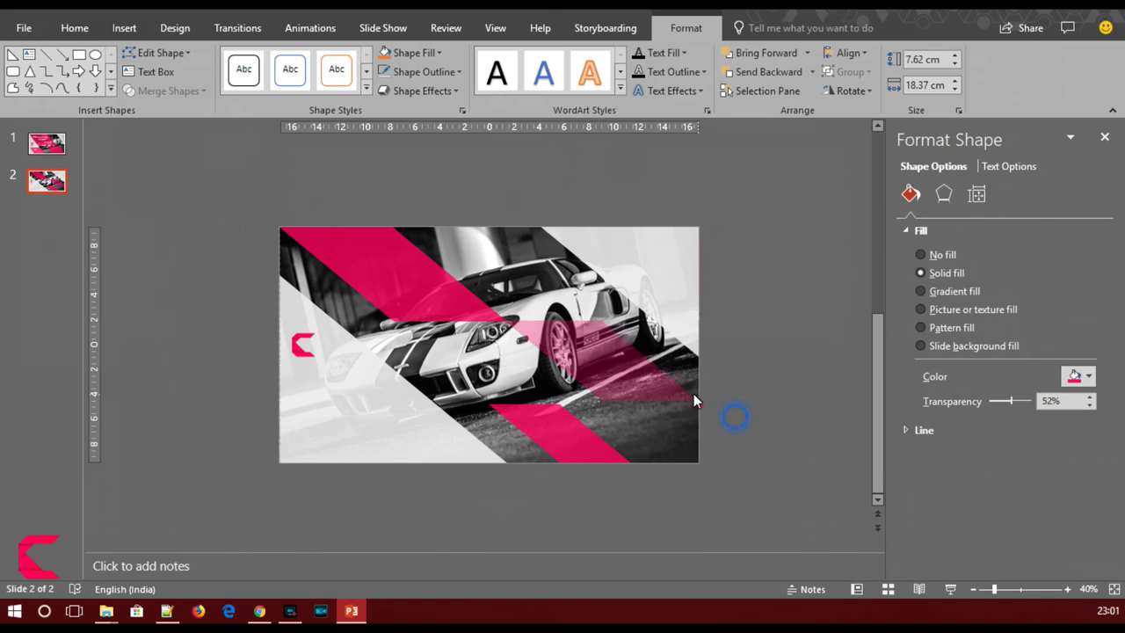
left_click(746, 429)
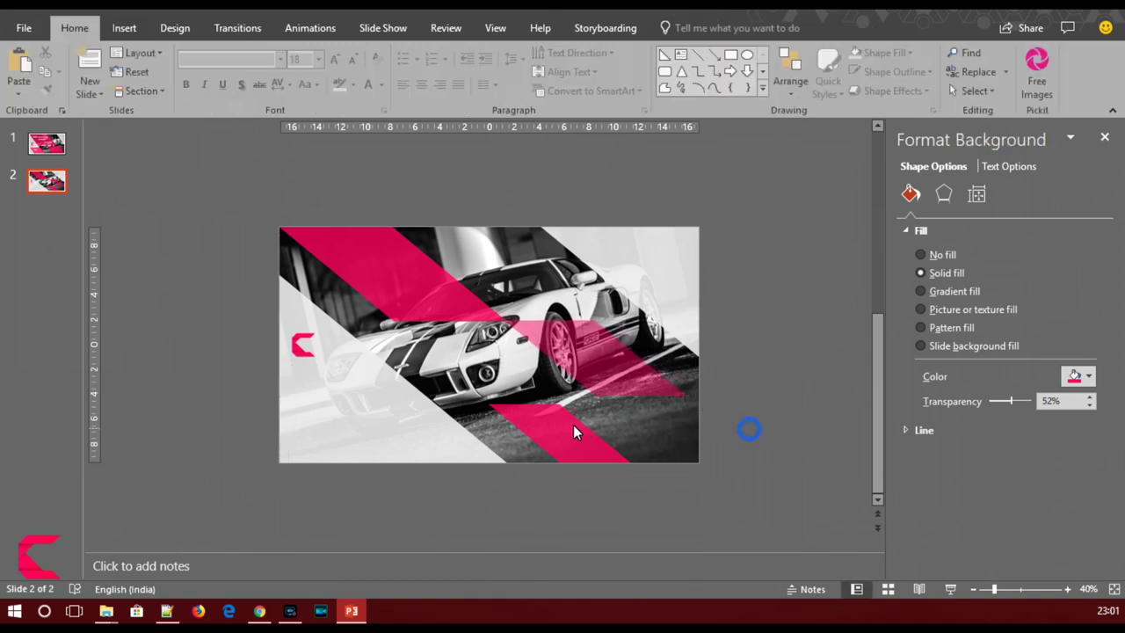
Resize and reposition the lower pink stripe to 7.55 × 18.21 cm
left_click(583, 428)
left_click_drag(479, 396, 425, 351)
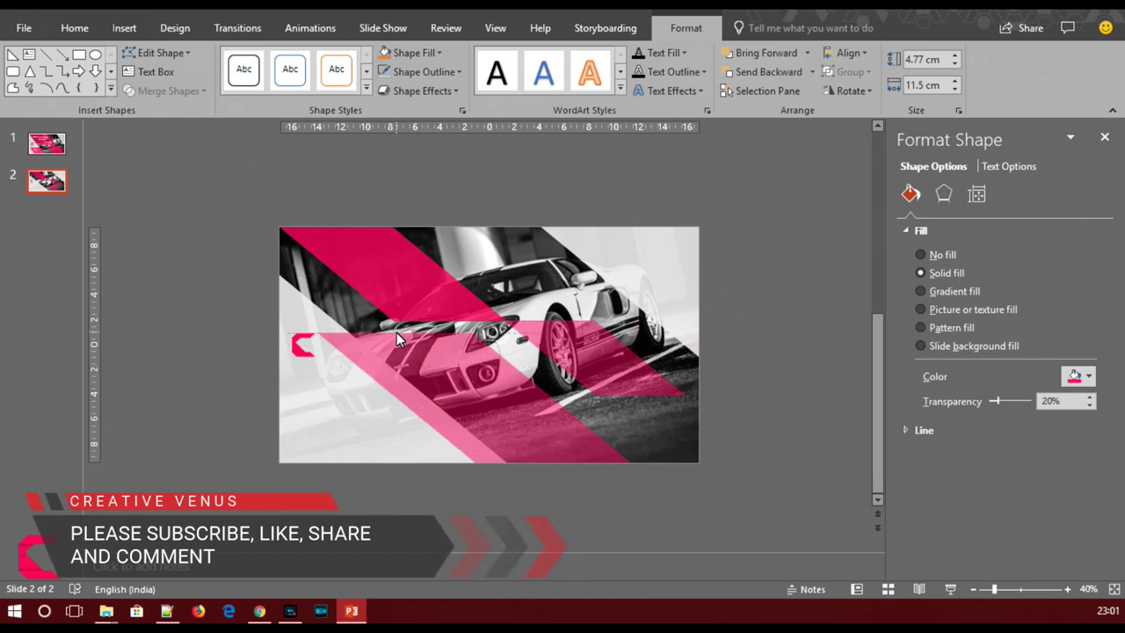
mouse_move(425, 352)
left_mouse_down()
mouse_move(408, 335)
mouse_move(377, 379)
left_mouse_up()
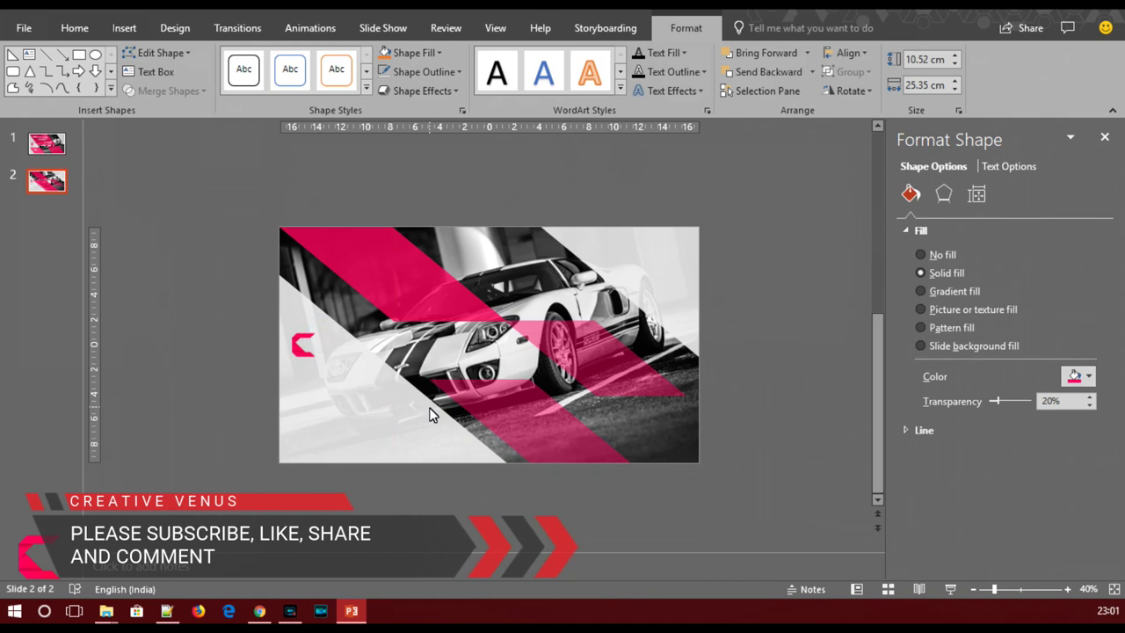
left_click_drag(377, 375, 429, 408)
left_click_drag(531, 420, 478, 420)
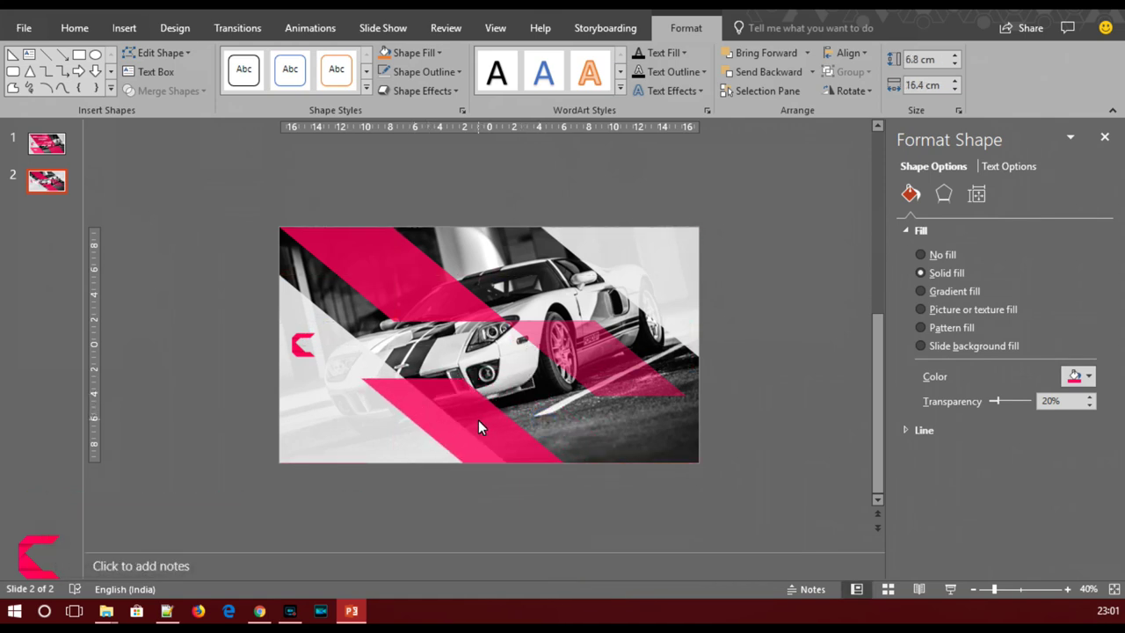
mouse_move(363, 378)
left_mouse_down()
mouse_move(421, 422)
mouse_move(342, 357)
left_mouse_up()
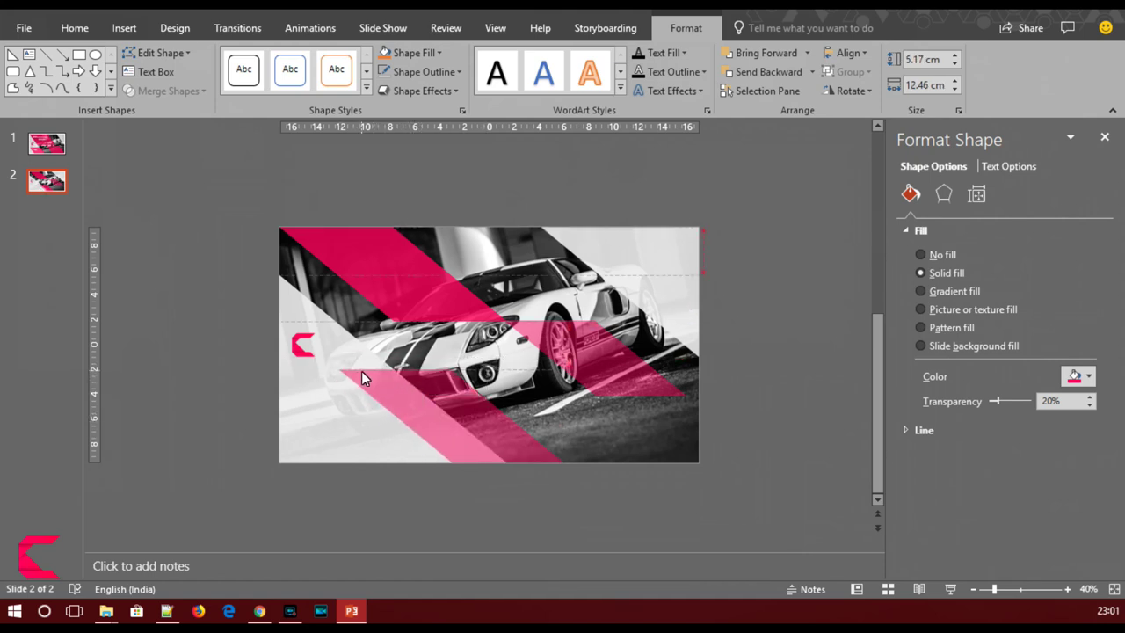
left_click_drag(343, 357, 364, 373)
left_click(774, 451)
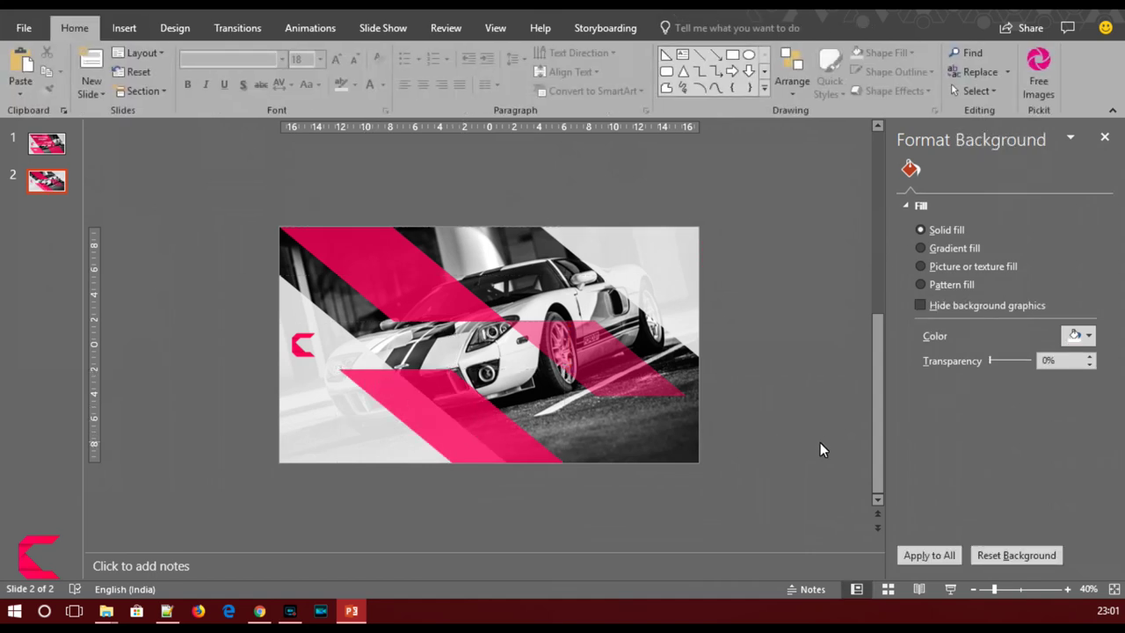
Nudge the translucent pink stripe slightly and raise its transparency
left_click(606, 367)
mouse_move(684, 400)
left_mouse_down()
mouse_move(688, 411)
mouse_move(674, 399)
left_mouse_up()
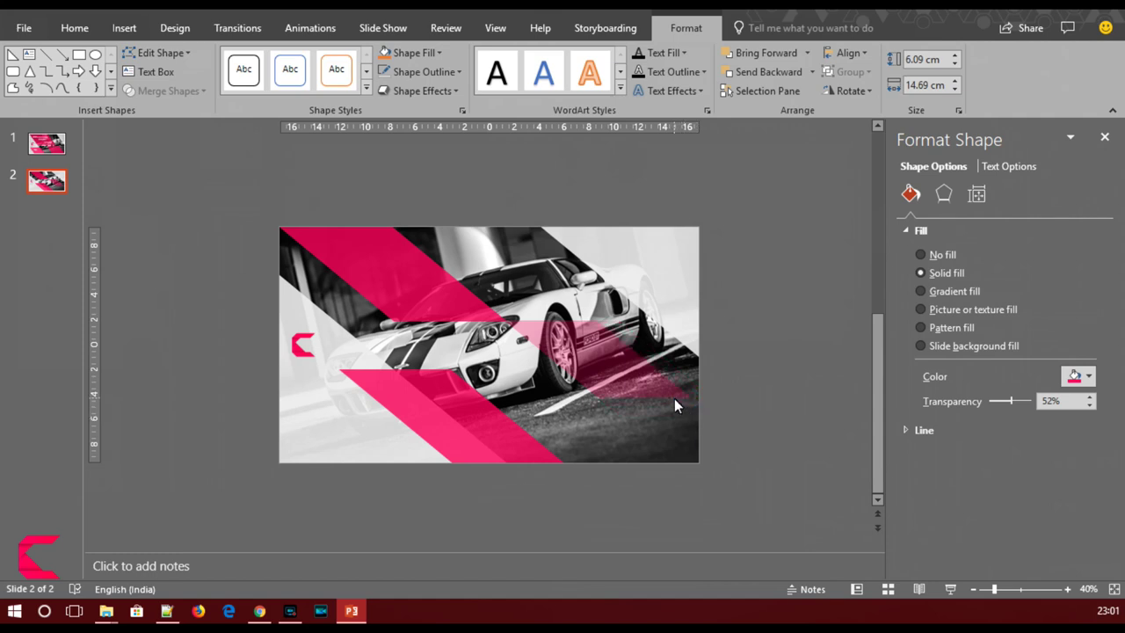
left_click_drag(1010, 404, 1020, 418)
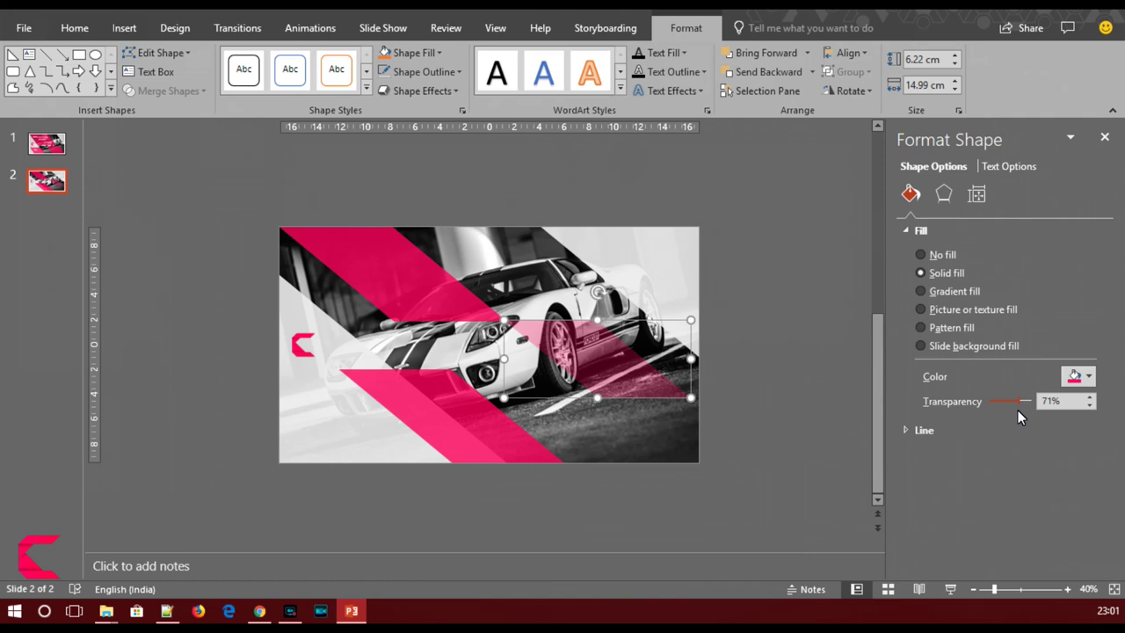
left_click(837, 408)
Enlarge the lower pink stripe up and to the right
left_click(419, 286)
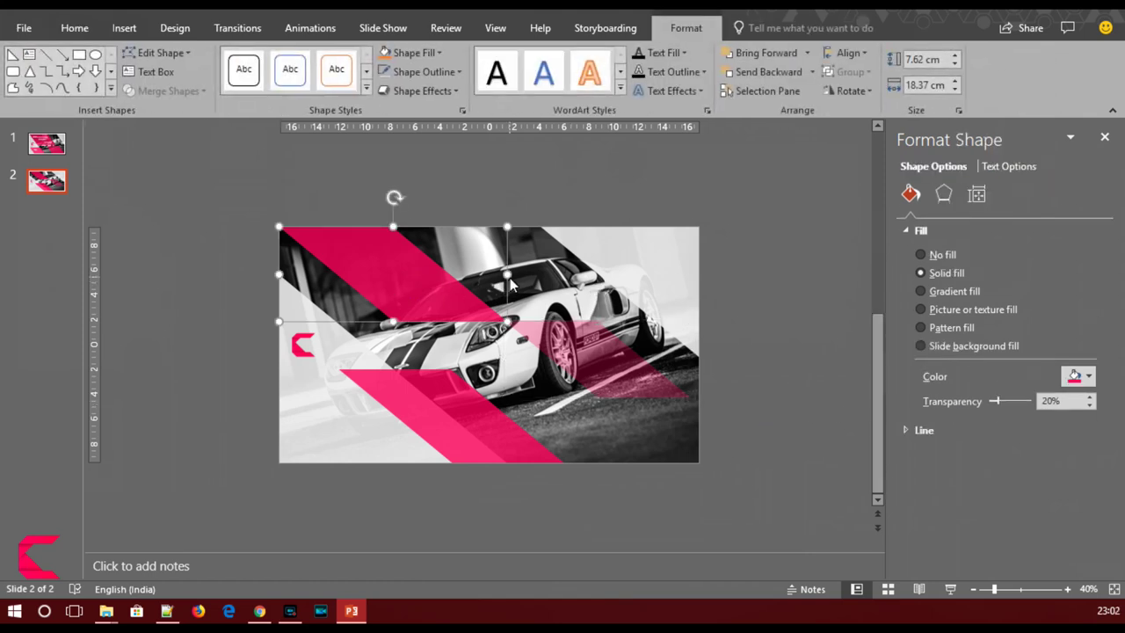
left_click_drag(510, 278, 510, 278)
left_click(749, 380)
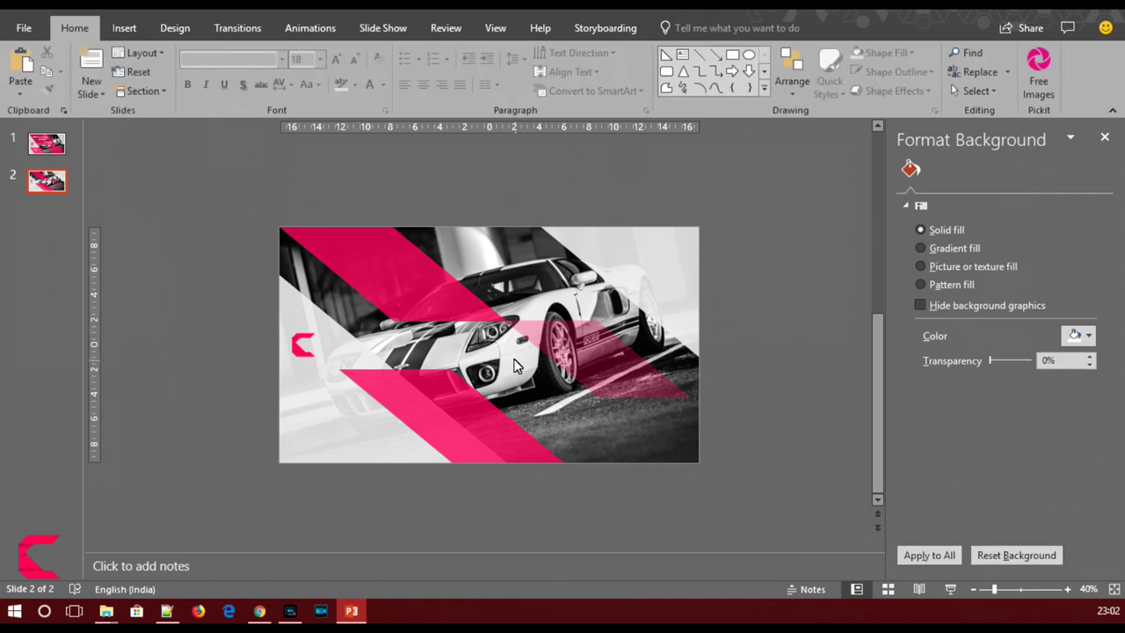
left_click(440, 437)
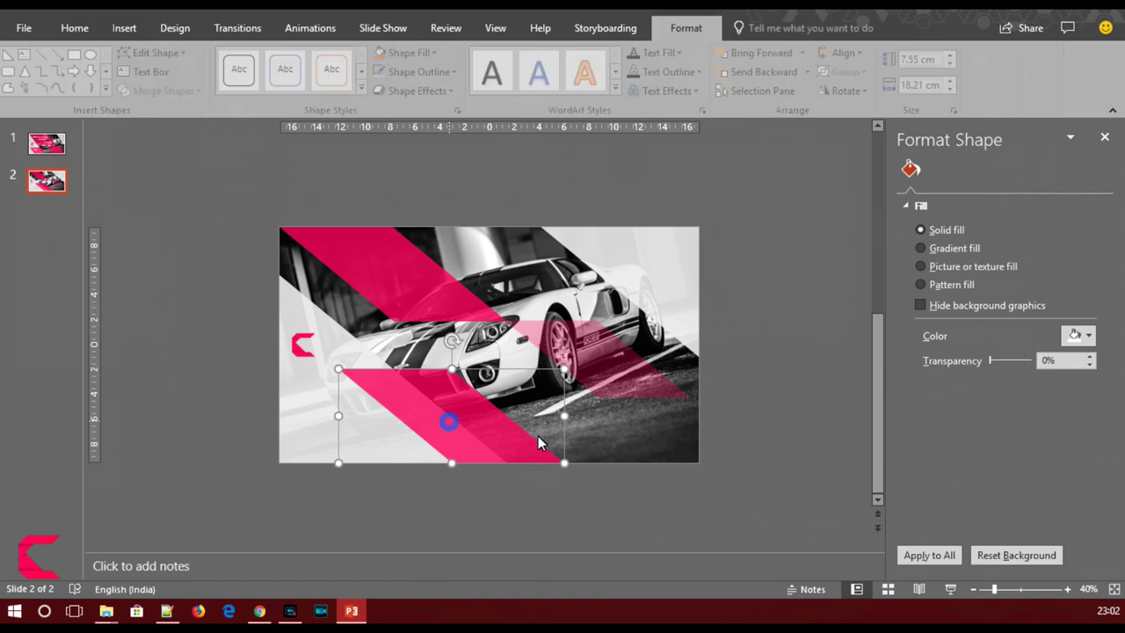
mouse_move(563, 374)
left_mouse_down()
mouse_move(578, 351)
mouse_move(655, 363)
left_mouse_up()
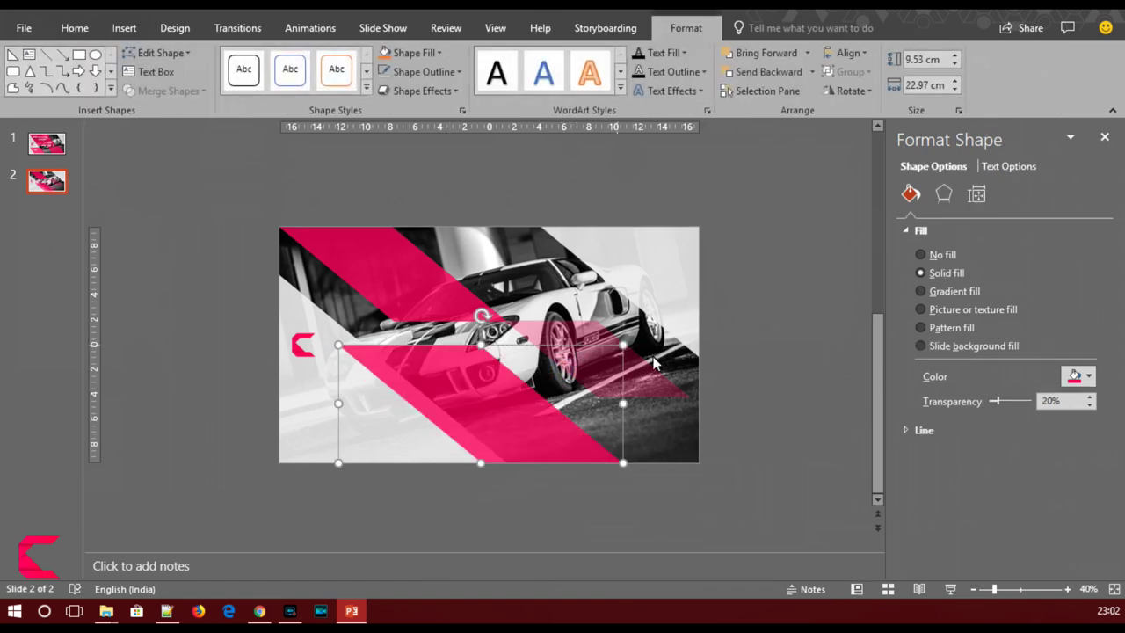
left_click(726, 458)
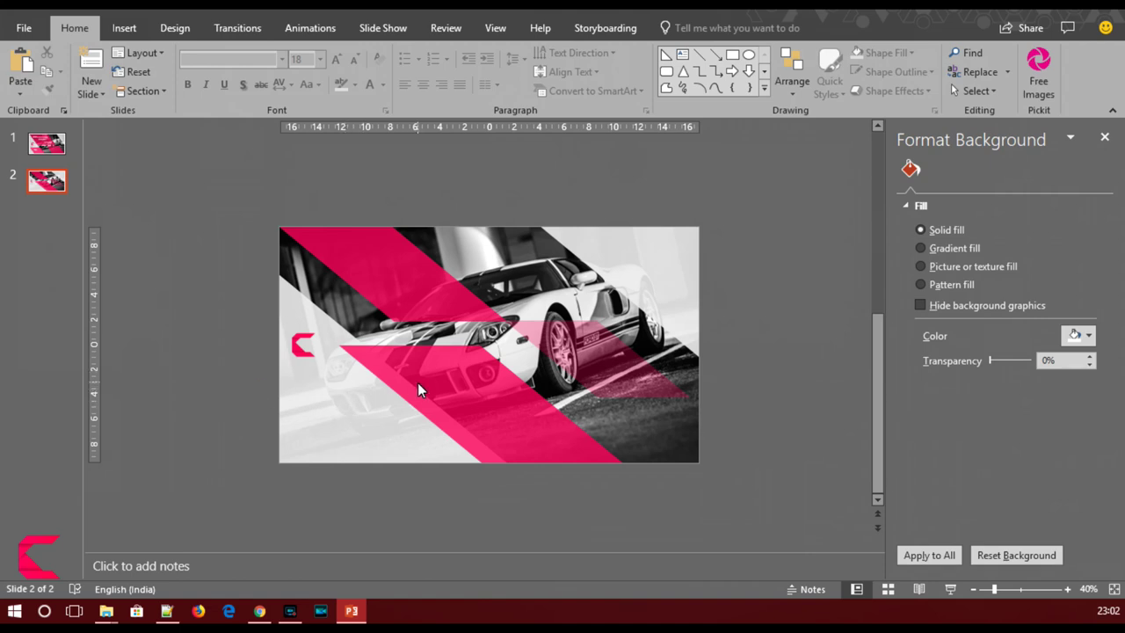
Move and shrink the lower pink stripe to 8.08 × 19.48 cm over the car's lower half
left_click(400, 281)
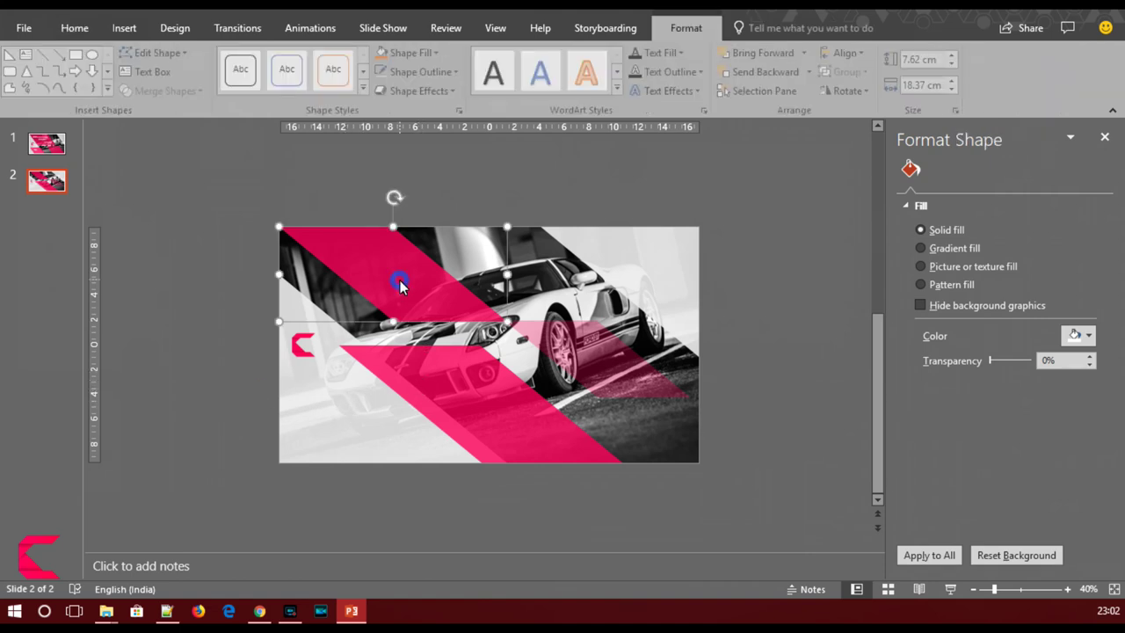
left_click(208, 379)
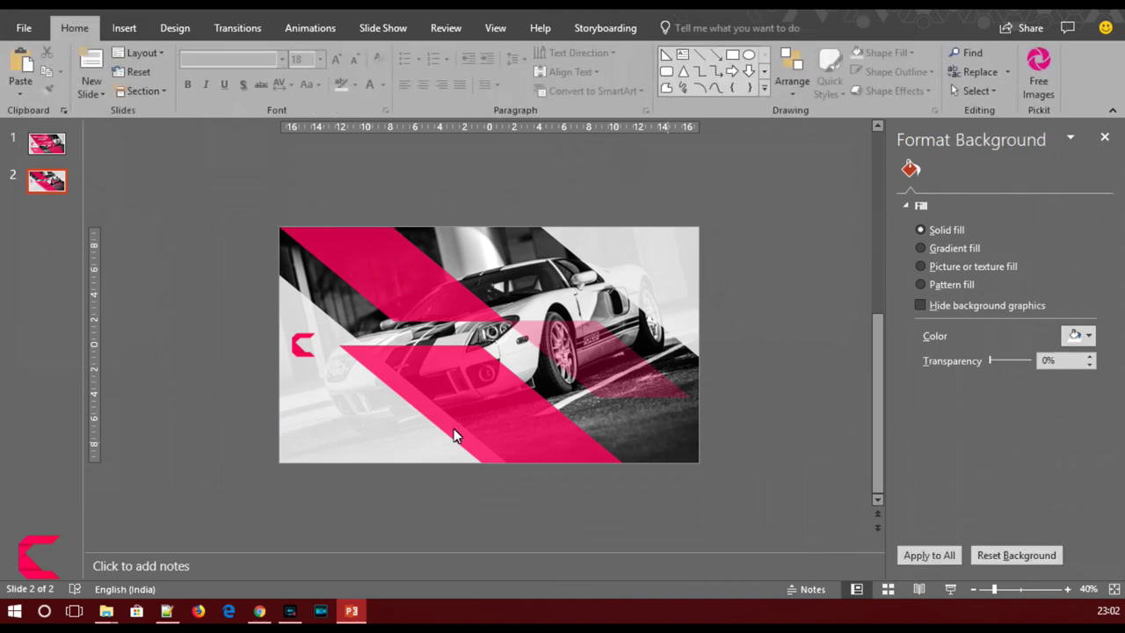
left_click(438, 389)
left_click_drag(336, 343, 383, 378)
left_click_drag(486, 405, 508, 411)
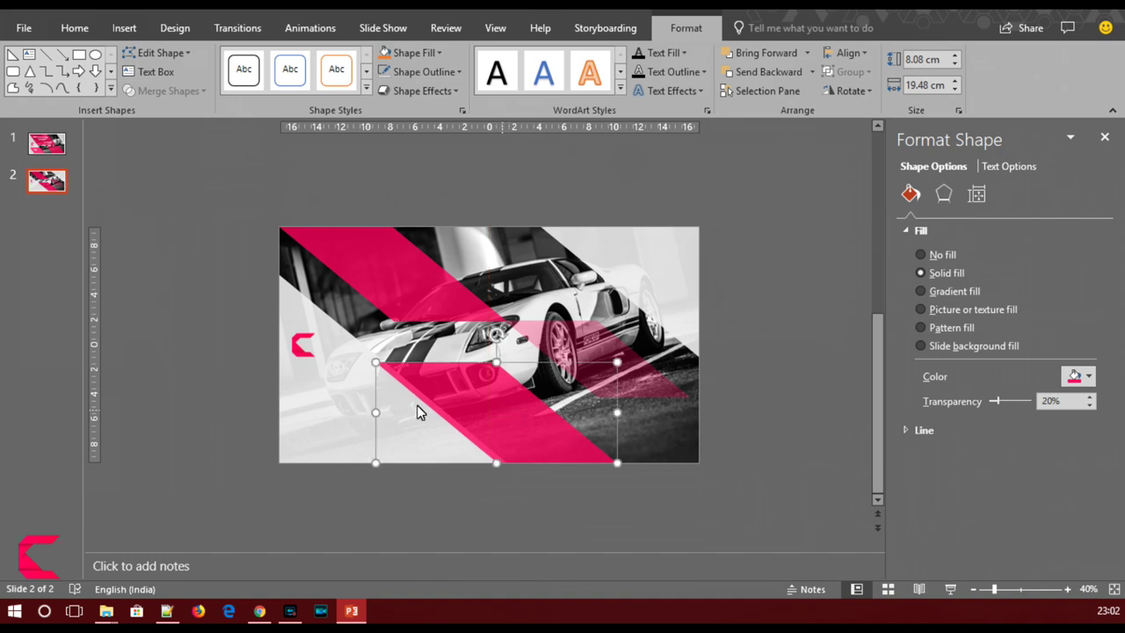
left_click(255, 378)
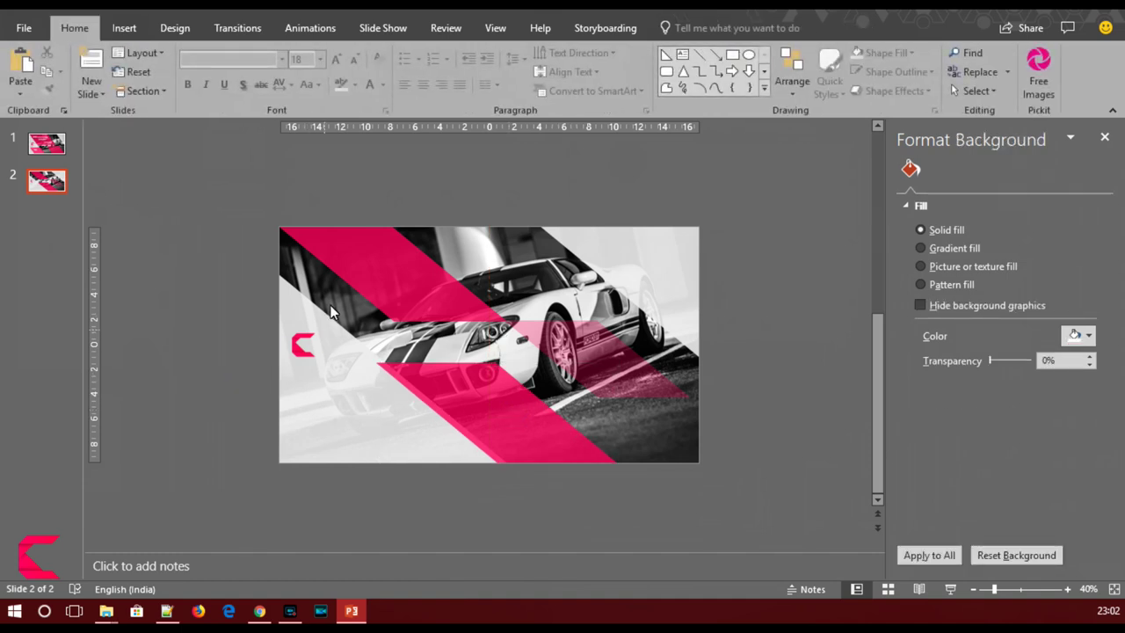
Draw a right triangle from the slide's top-left to its bottom edge and duplicate it
left_click(124, 27)
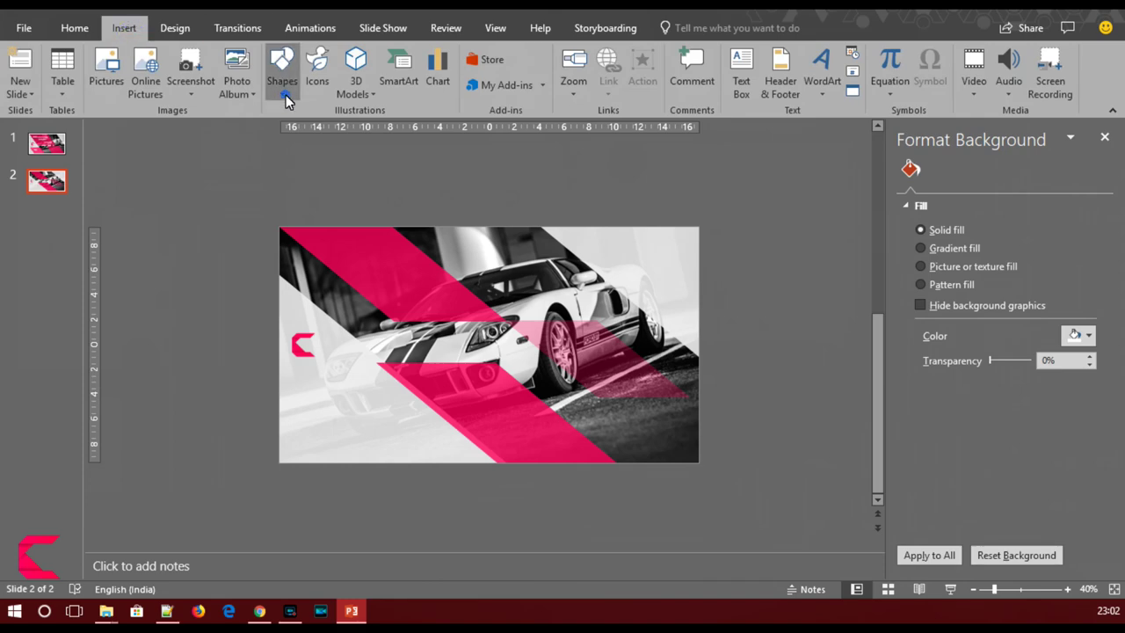
left_click(282, 71)
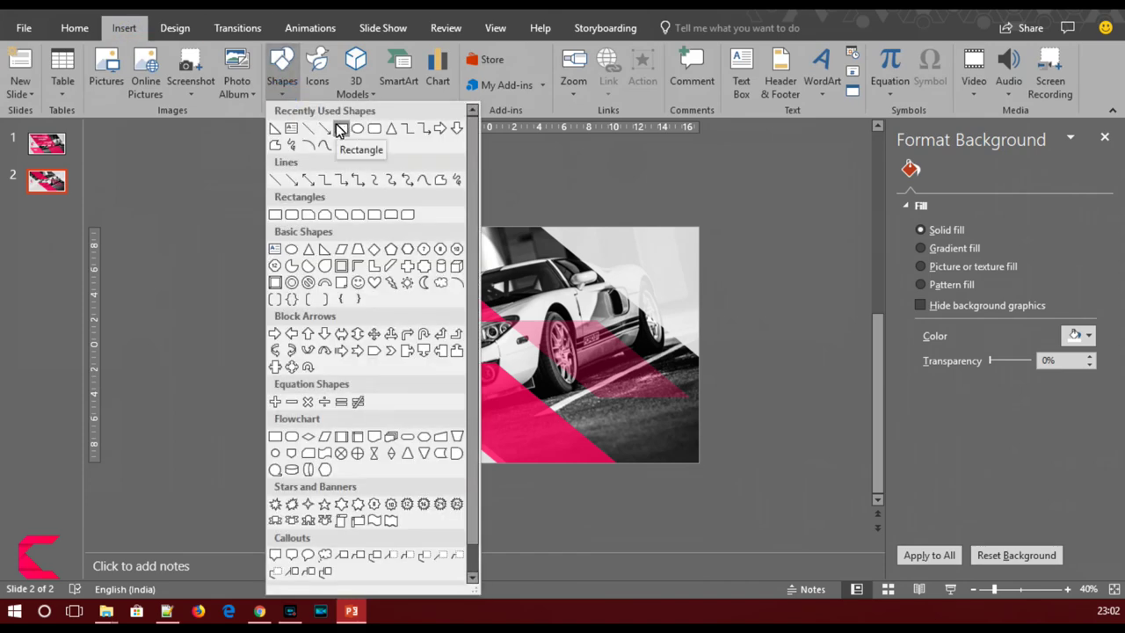
left_click(275, 130)
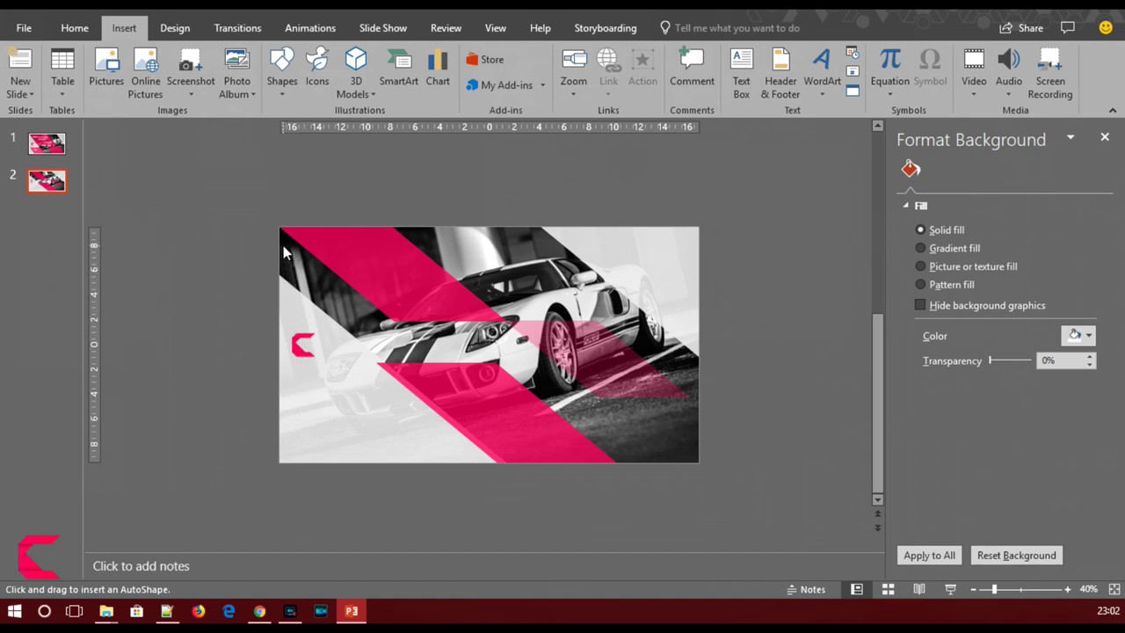
mouse_move(278, 245)
left_mouse_down()
mouse_move(586, 472)
mouse_move(573, 463)
left_mouse_up()
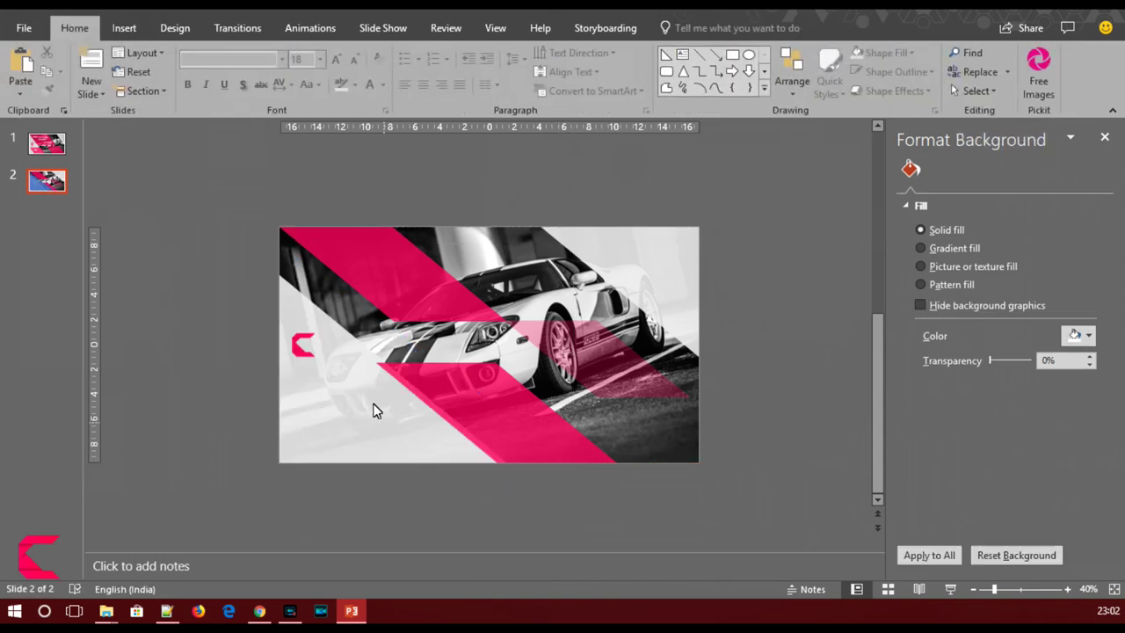
left_click(364, 398)
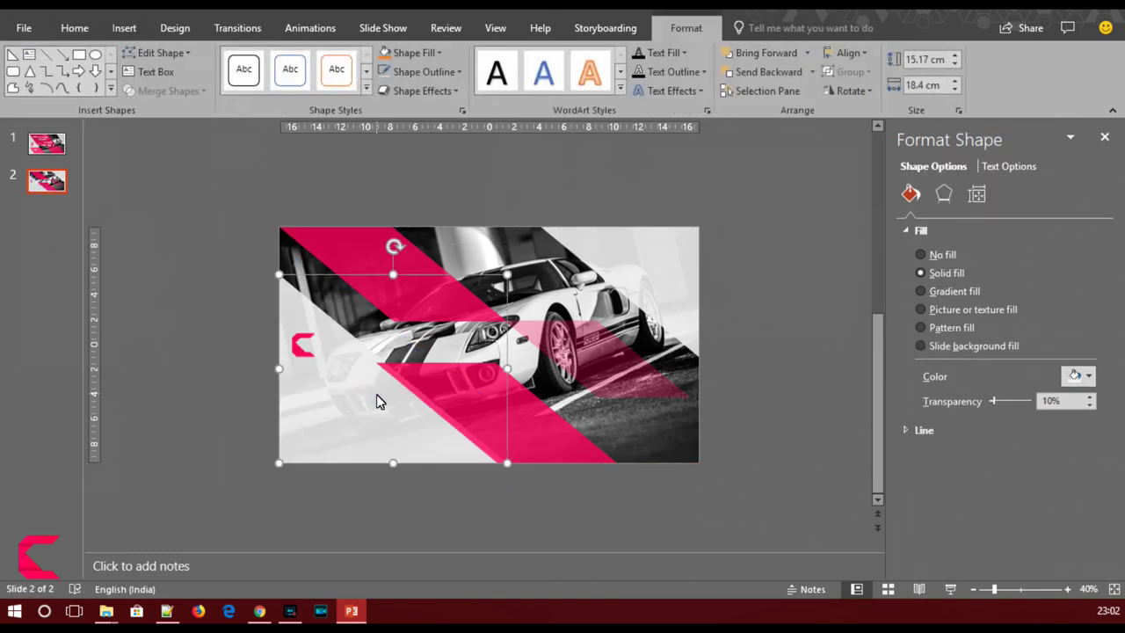
key("ctrl+c")
key("ctrl+v")
left_click(360, 396)
Resize the white triangle to 18.55 × 22.5 cm, flush with the slide's left and bottom edges
left_click_drag(375, 395, 355, 399)
left_click_drag(506, 272, 540, 218)
mouse_move(319, 450)
left_mouse_down()
mouse_move(366, 440)
mouse_move(353, 437)
left_mouse_up()
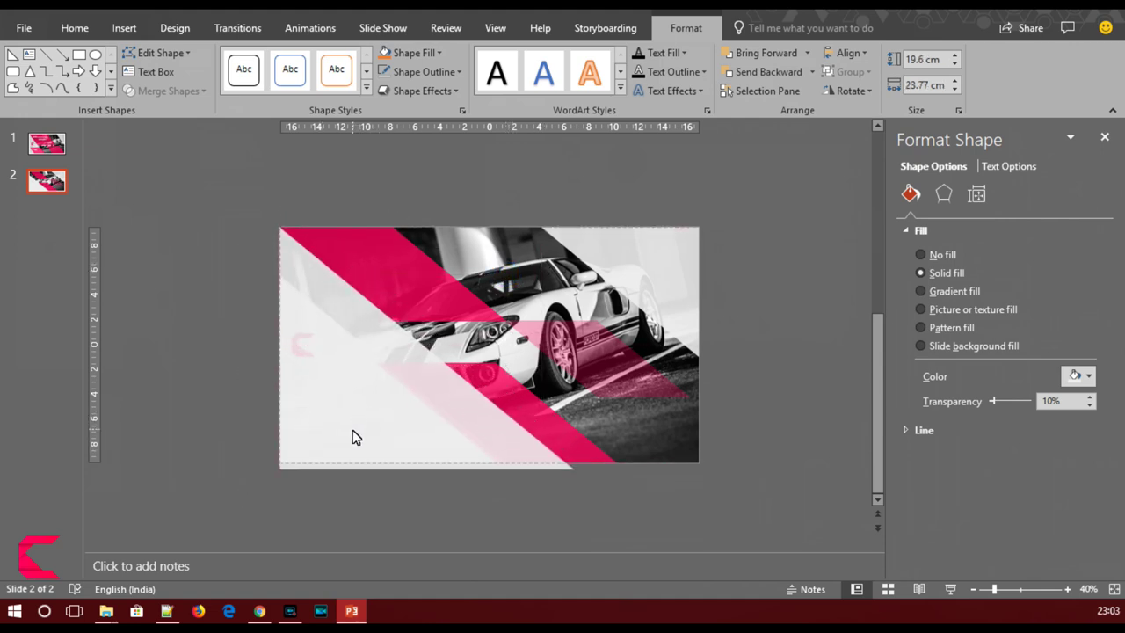
left_click_drag(353, 431, 353, 419)
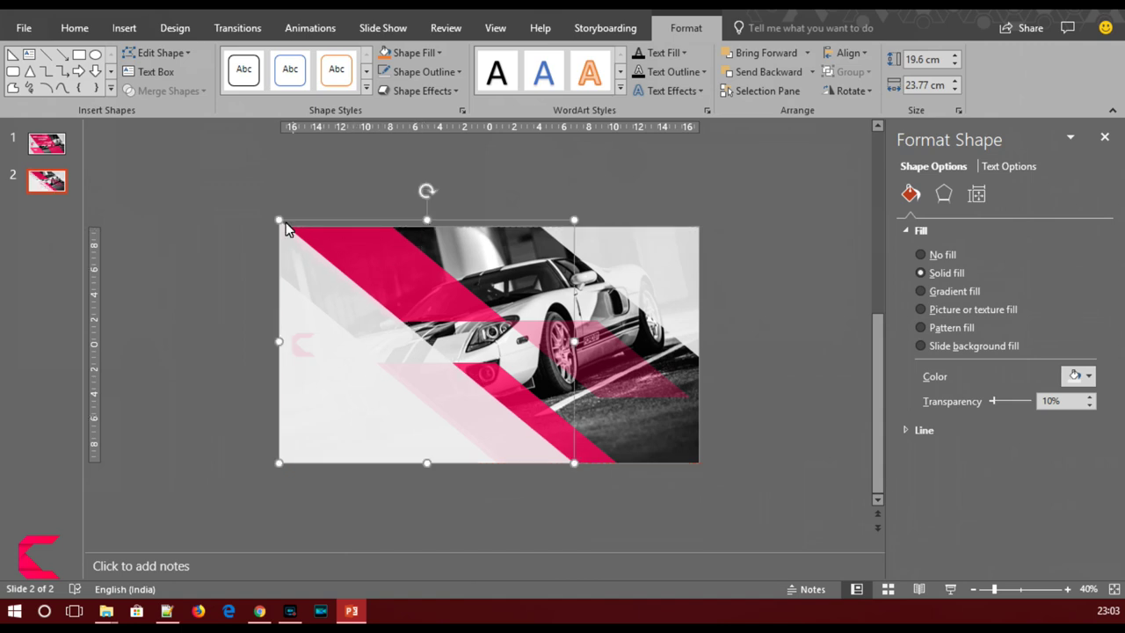
left_click_drag(288, 222, 288, 227)
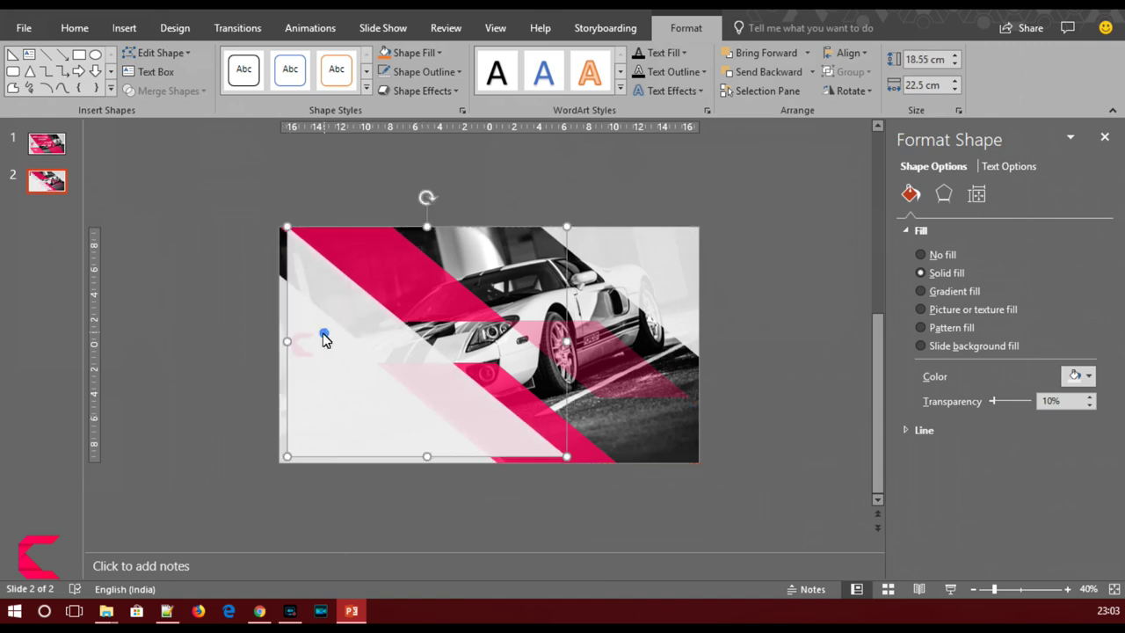
left_click_drag(323, 340, 318, 344)
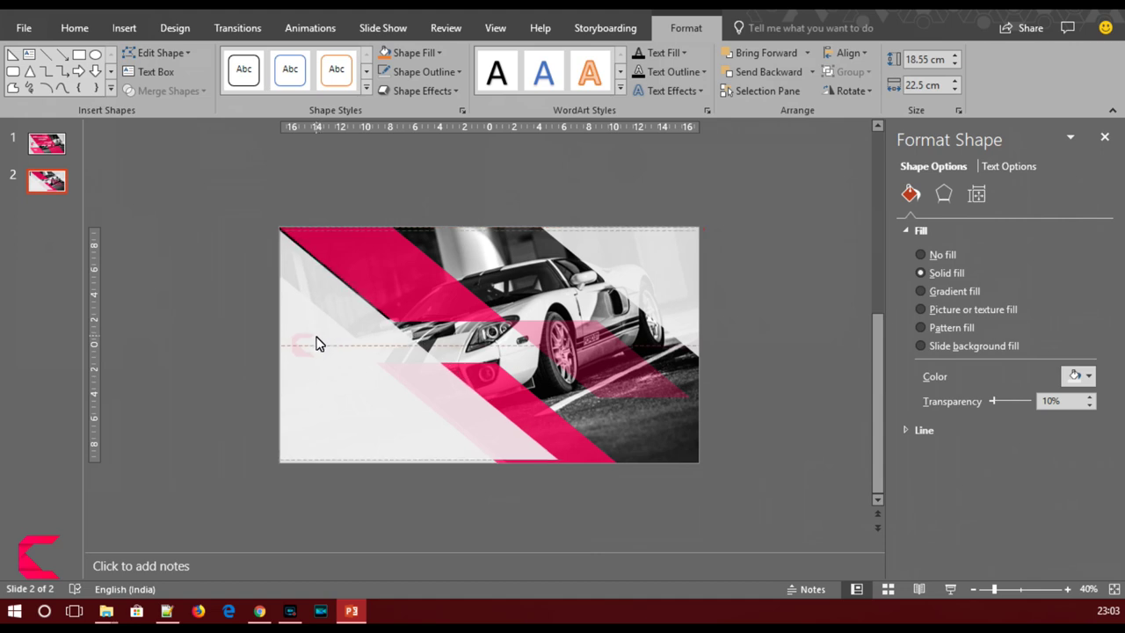
left_click_drag(317, 343, 319, 348)
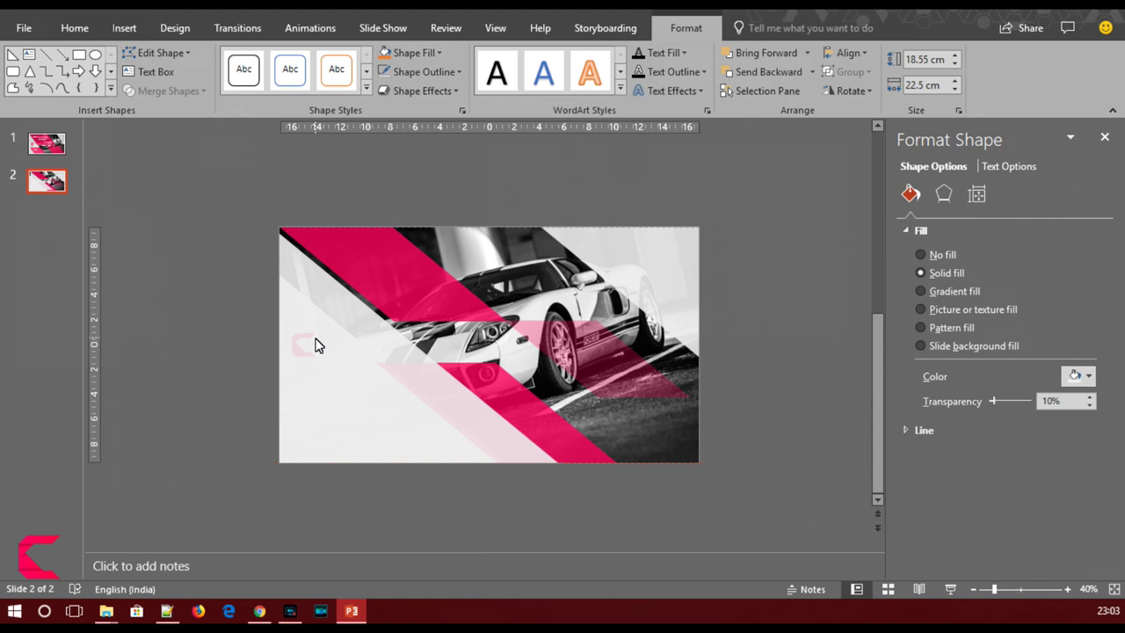
left_click(319, 345)
Send the white triangle and then the car photo to the back
right_click(323, 341)
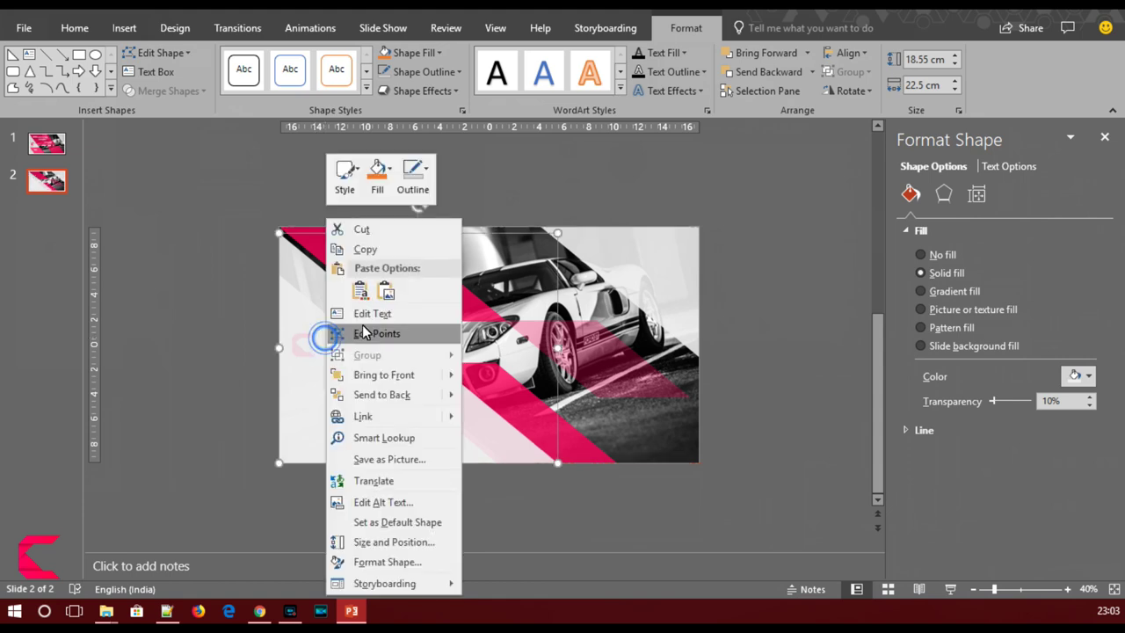
left_click(383, 400)
left_click(625, 427)
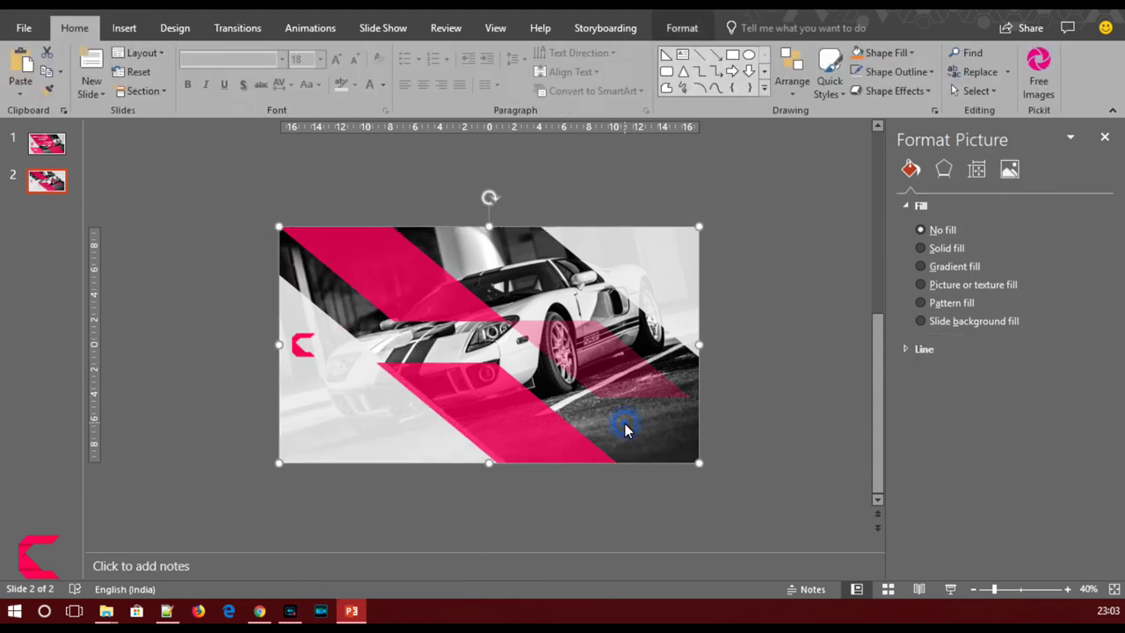
right_click(624, 425)
left_click(689, 286)
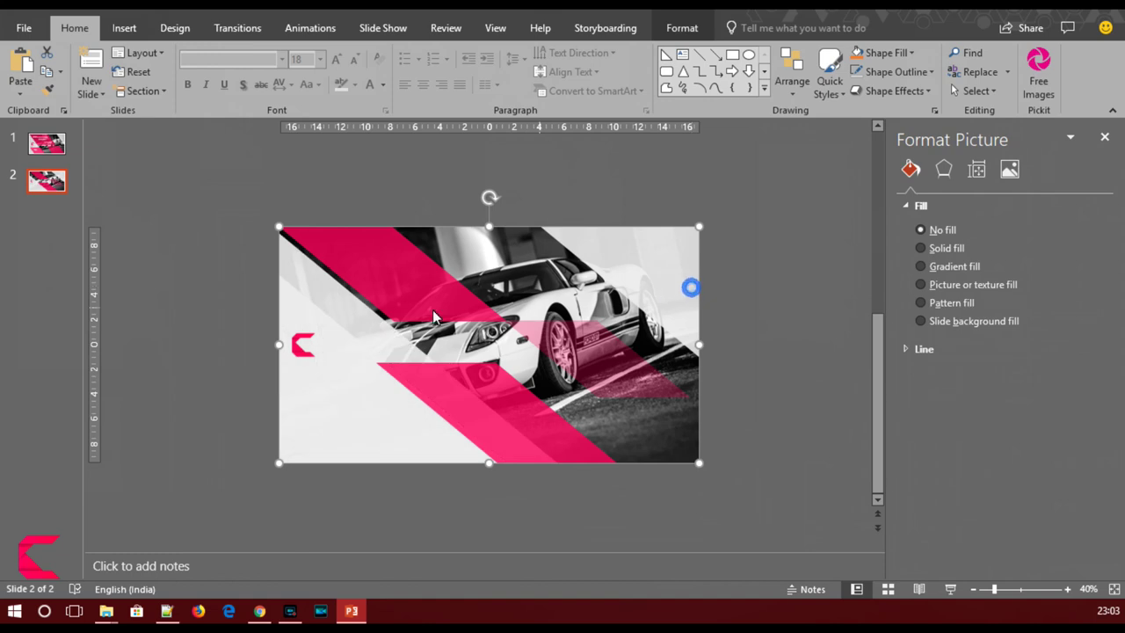
Fill the left shape near-black at 8% transparency and enlarge it past the slide edges
left_click(335, 297)
left_click(1080, 376)
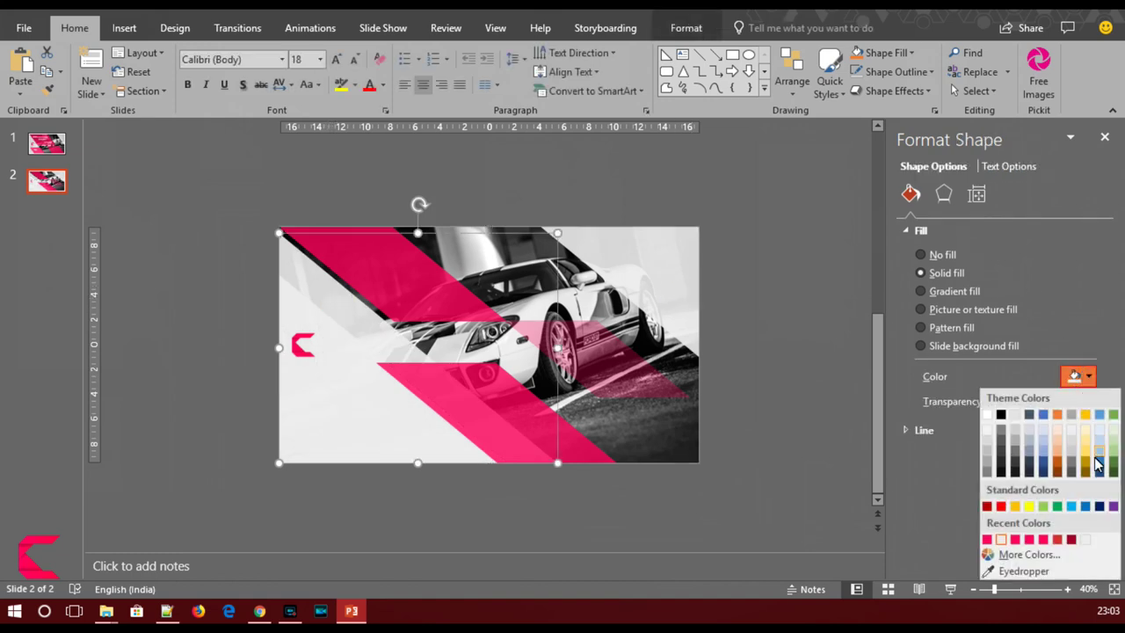
left_click(1100, 508)
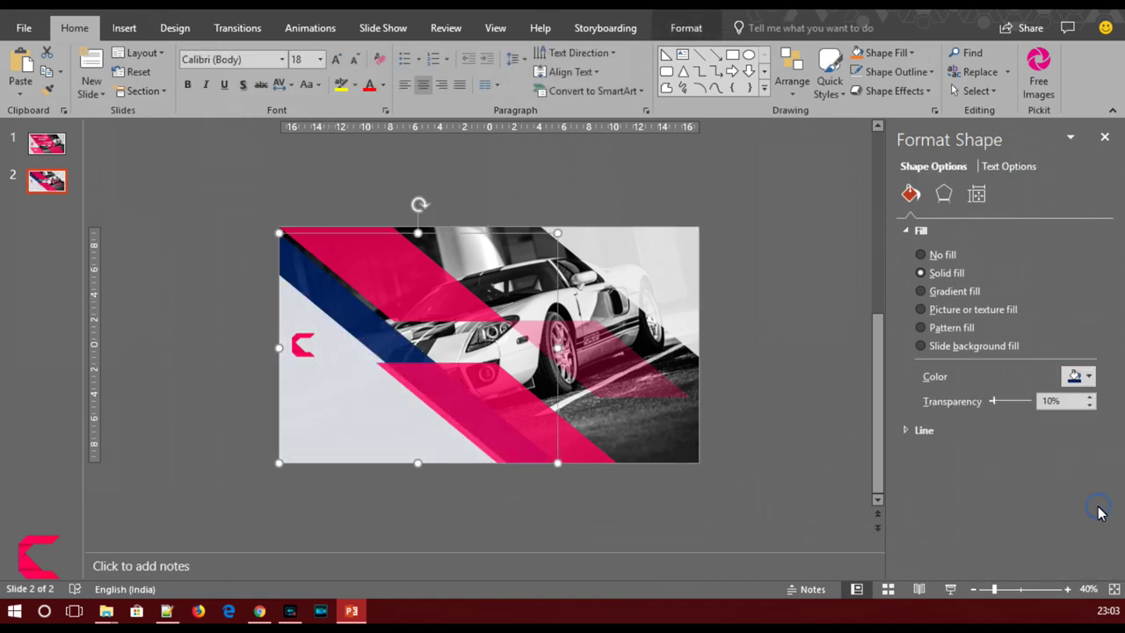
left_click(1080, 373)
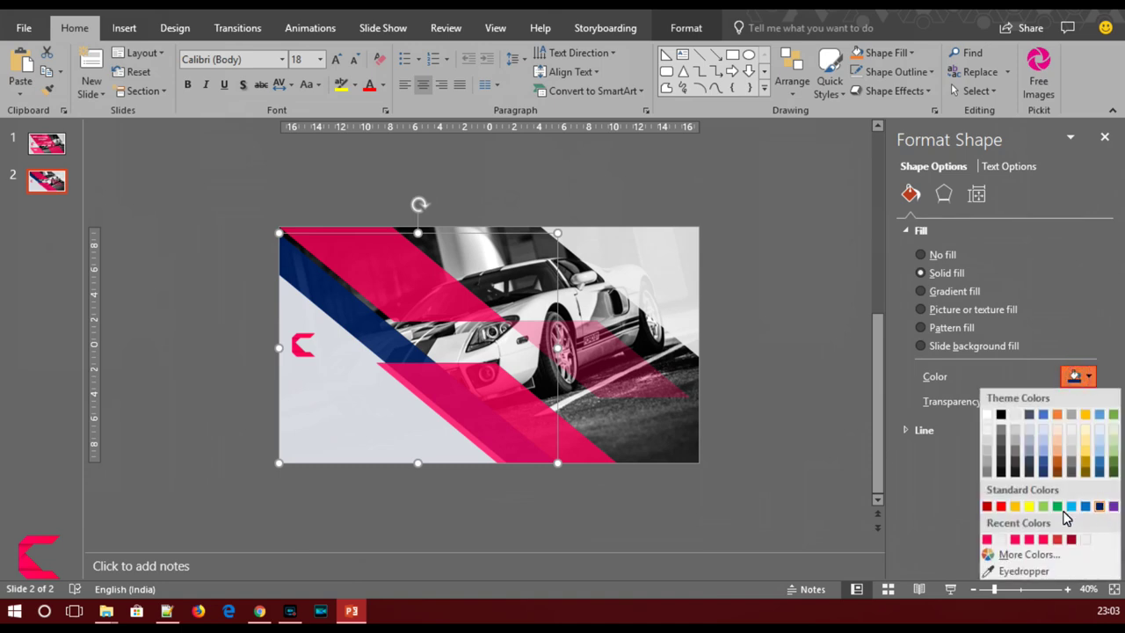
left_click(1000, 466)
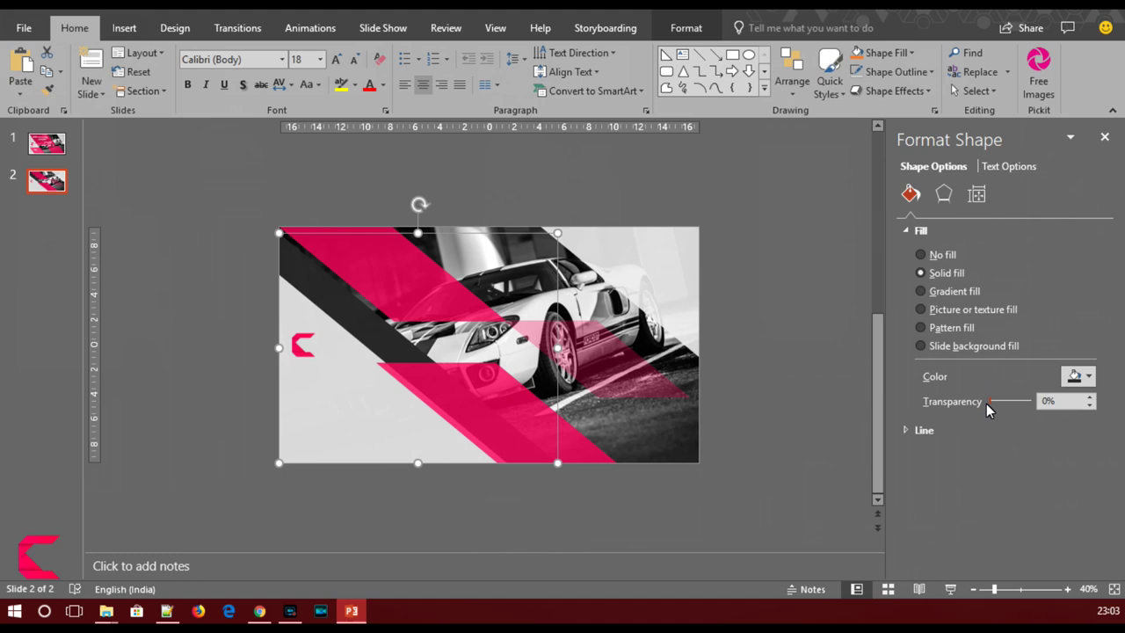
left_click_drag(1001, 404, 995, 406)
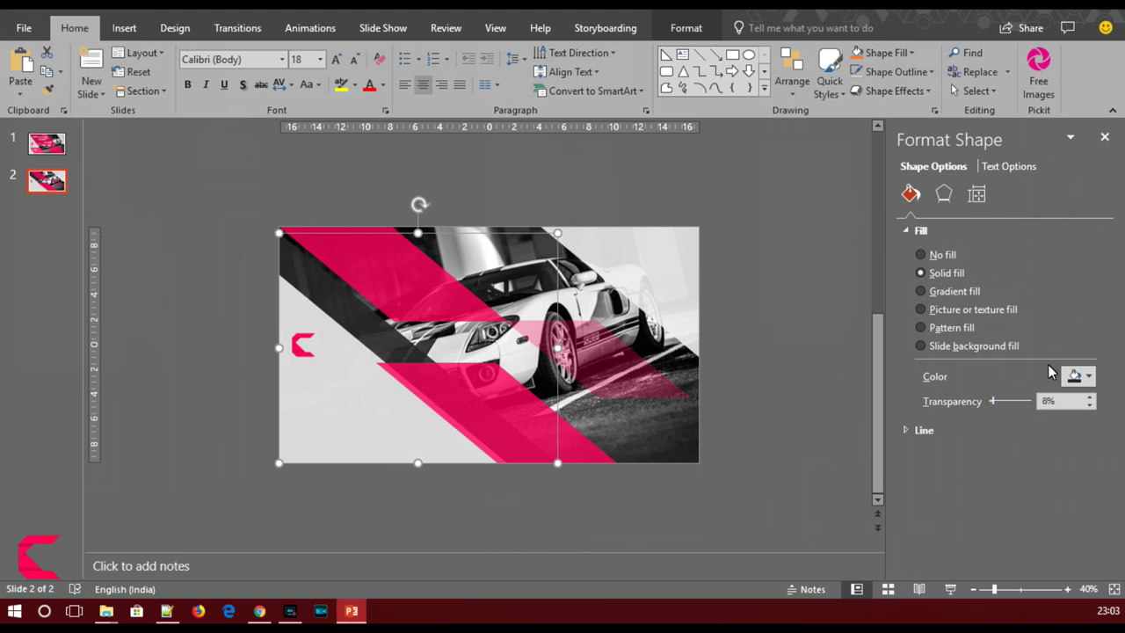
left_click(1083, 376)
left_click(997, 420)
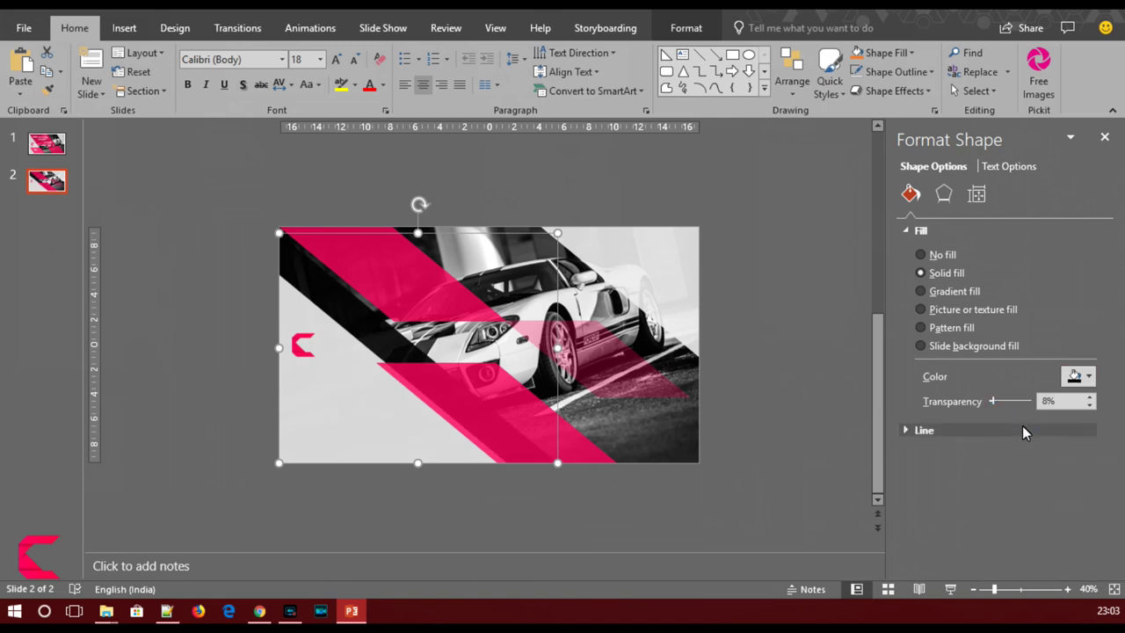
left_click_drag(557, 234, 576, 217)
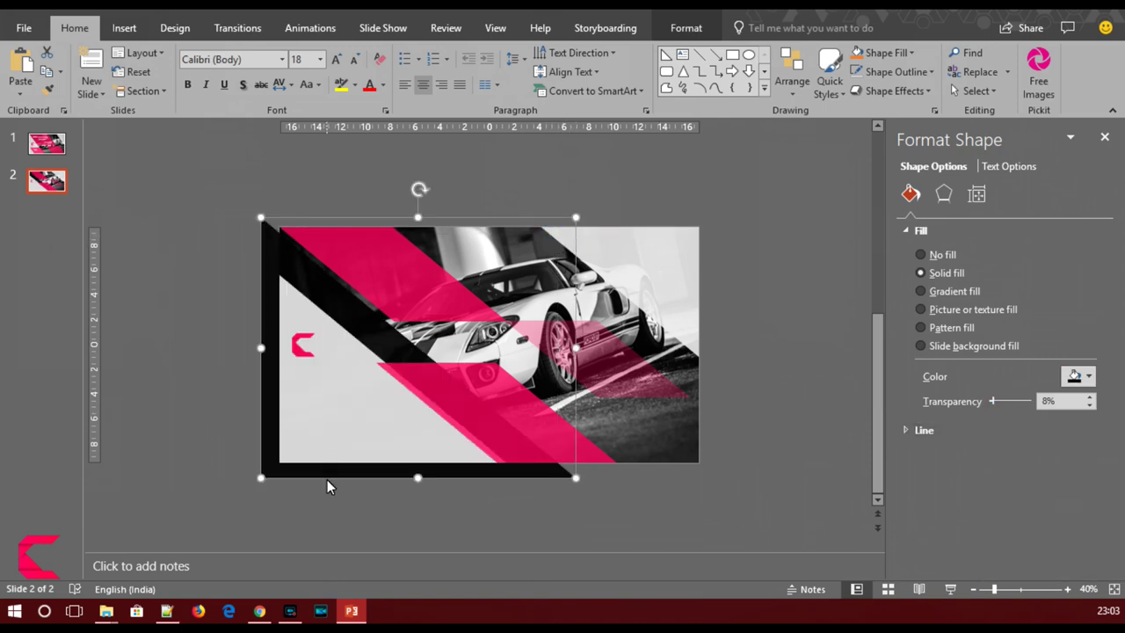
left_click(328, 479)
Shift the dark shape and nudge the light panel right and up to reveal a thin dark border
left_click(329, 477)
mouse_move(342, 478)
left_mouse_down()
mouse_move(357, 475)
mouse_move(358, 460)
left_mouse_up()
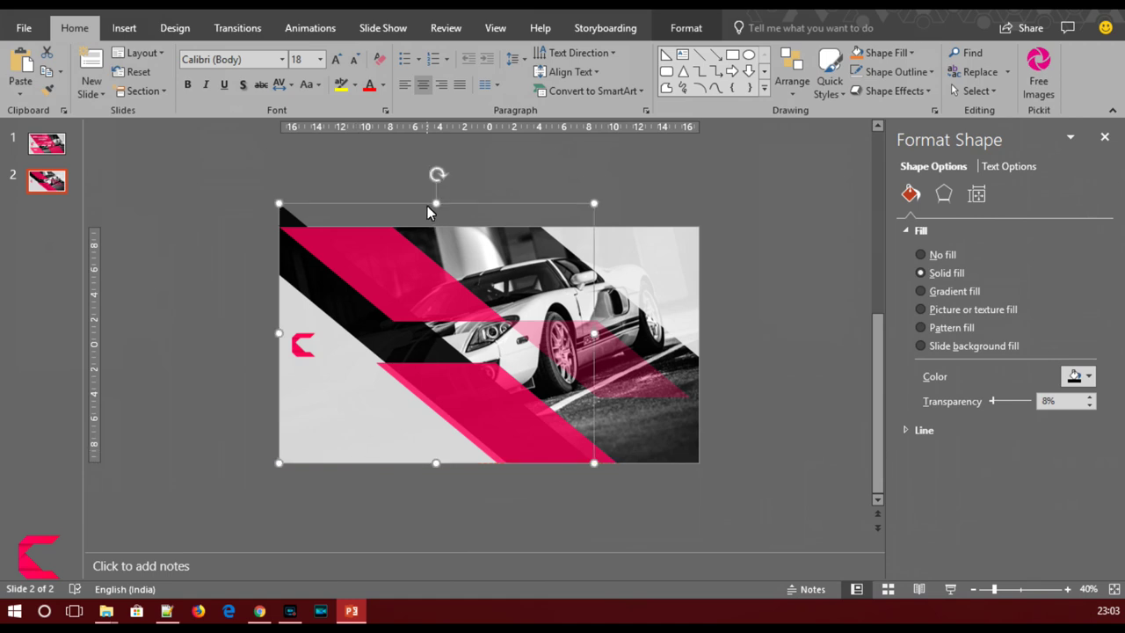
left_click_drag(436, 209, 435, 223)
left_click_drag(595, 203, 592, 204)
left_click(385, 522)
left_click(354, 422)
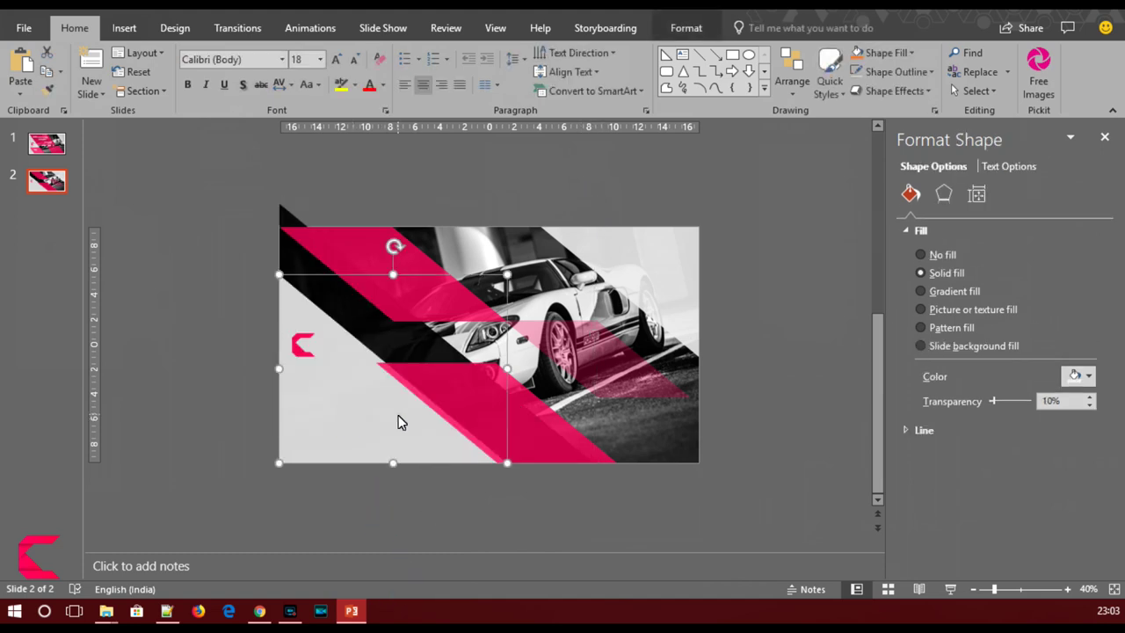
key("Right")
key("Right")
key("Right")
key("Right")
key("Right")
key("Right")
key("Right")
key("Right")
key("Up")
key("Up")
key("Up")
key("Up")
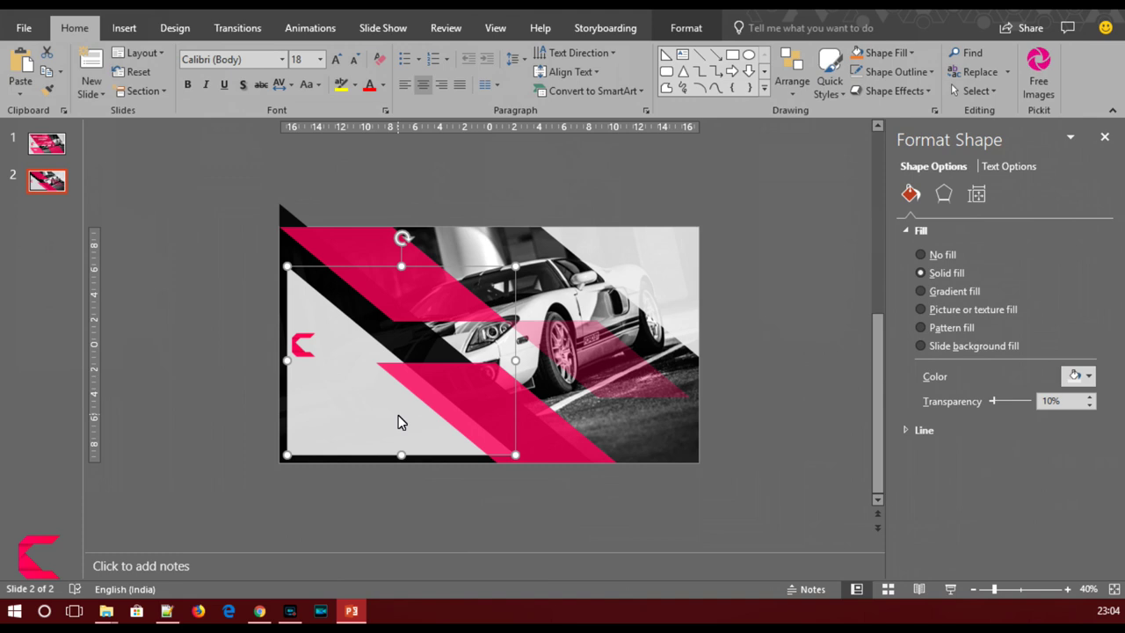
Set the dark band to 32% transparency and the light panel to 20%
left_click(421, 347)
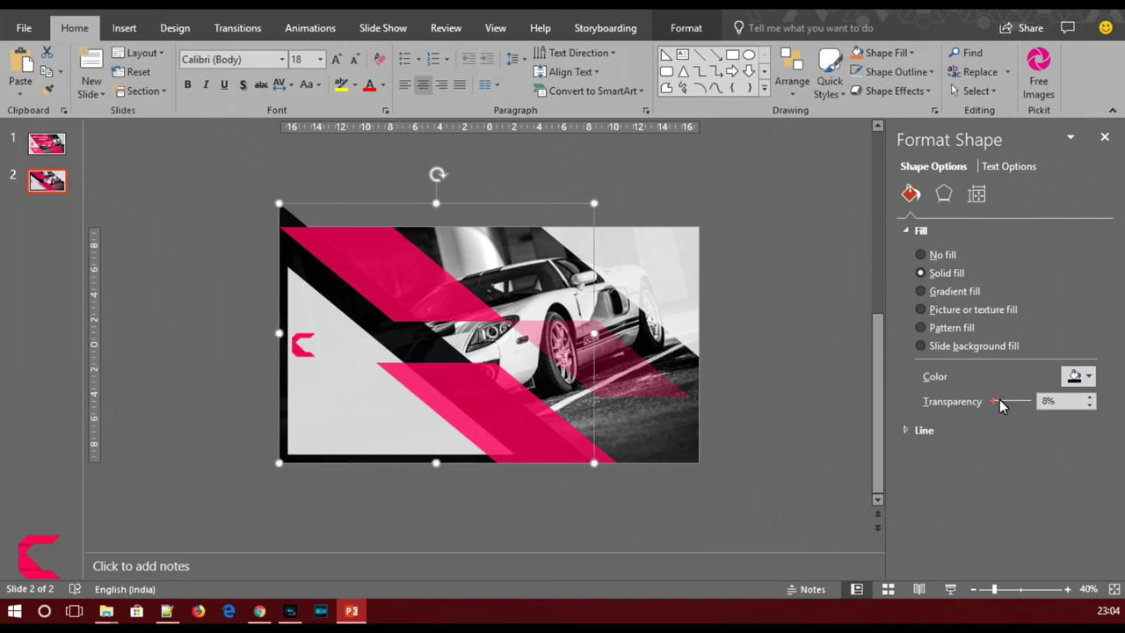
left_click_drag(1000, 402, 1005, 403)
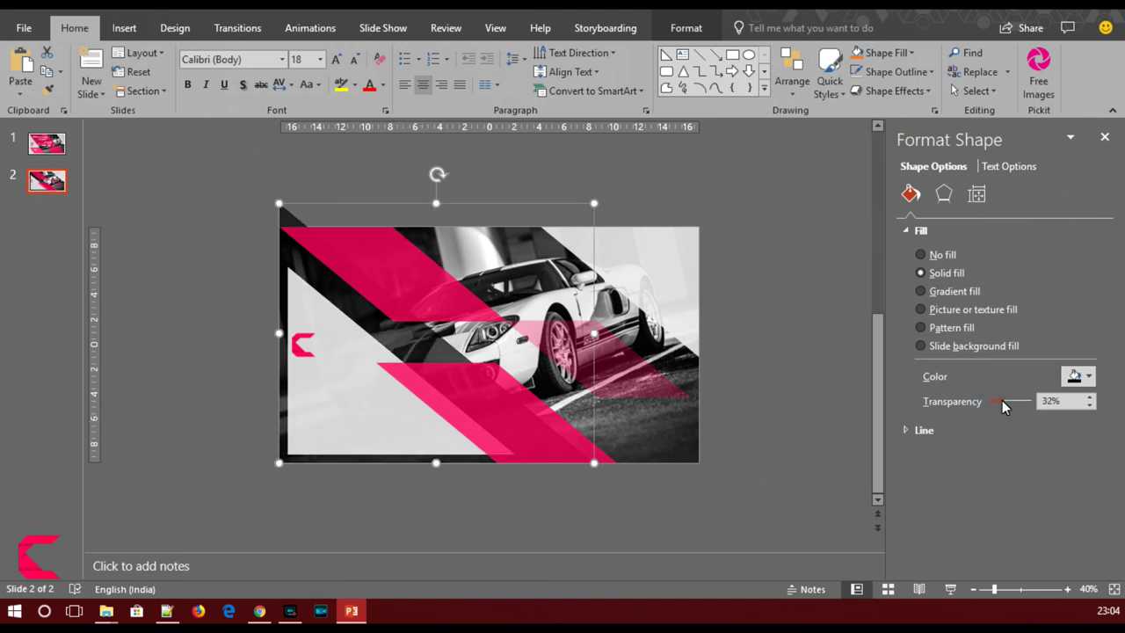
left_click(313, 433)
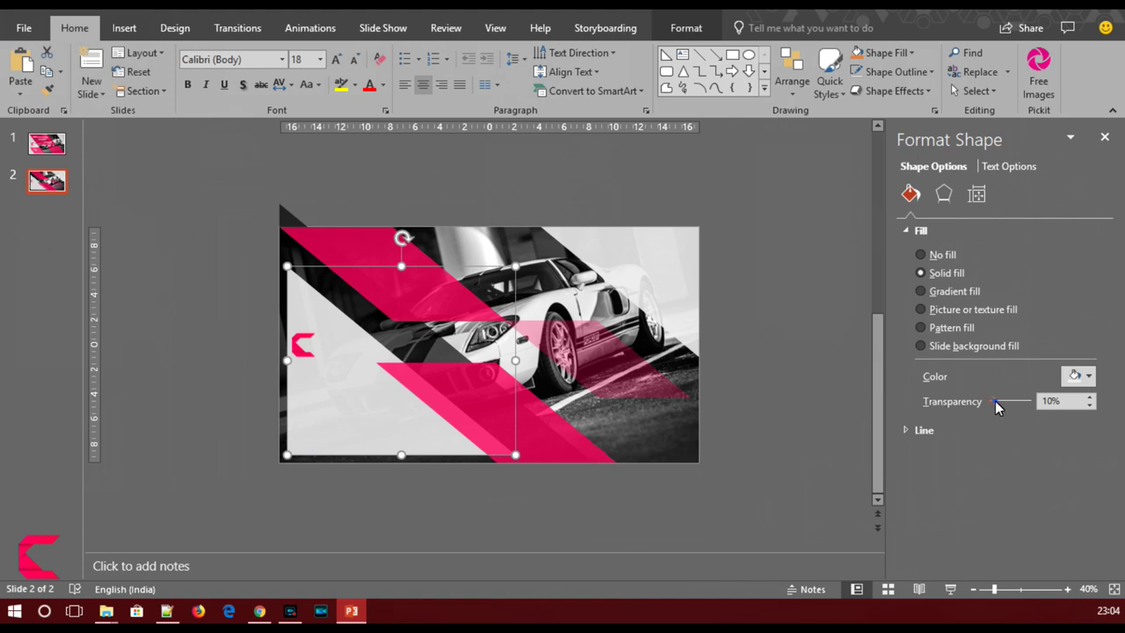
left_click_drag(996, 401, 999, 404)
left_click(458, 517)
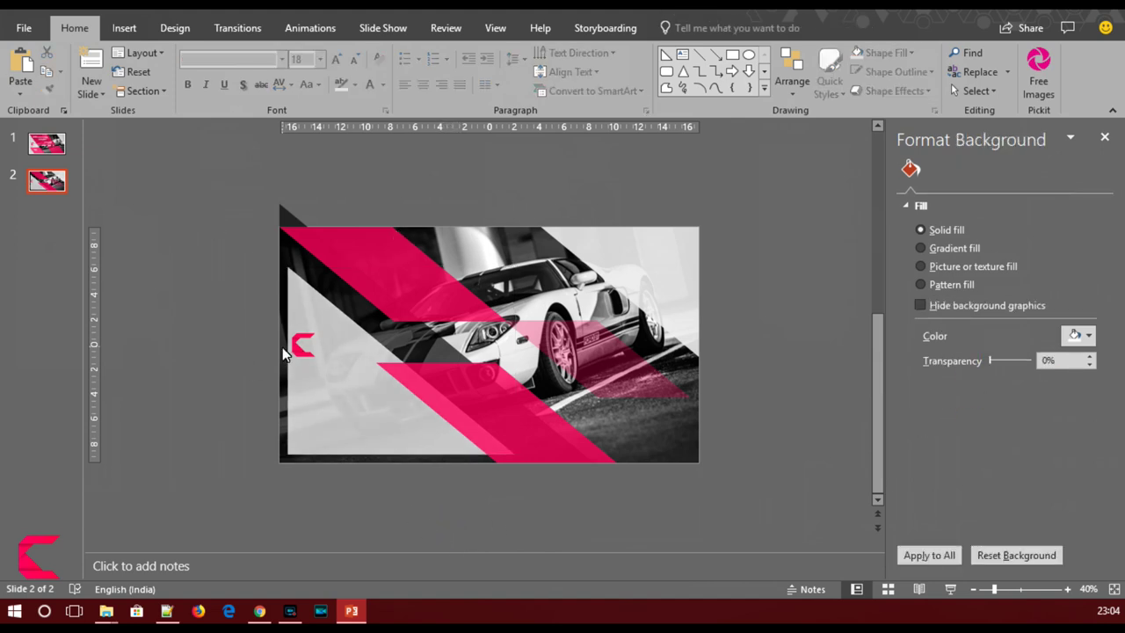
Draw a large rectangle from the slide's top-left and stretch it across the slide
left_click(123, 28)
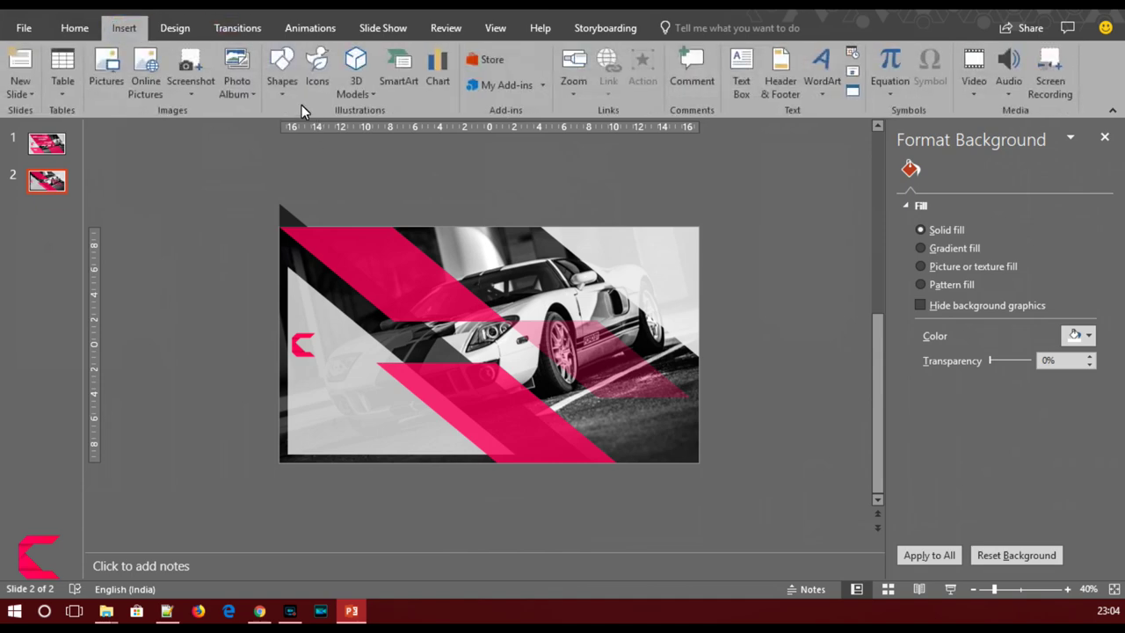
left_click(282, 84)
left_click(339, 132)
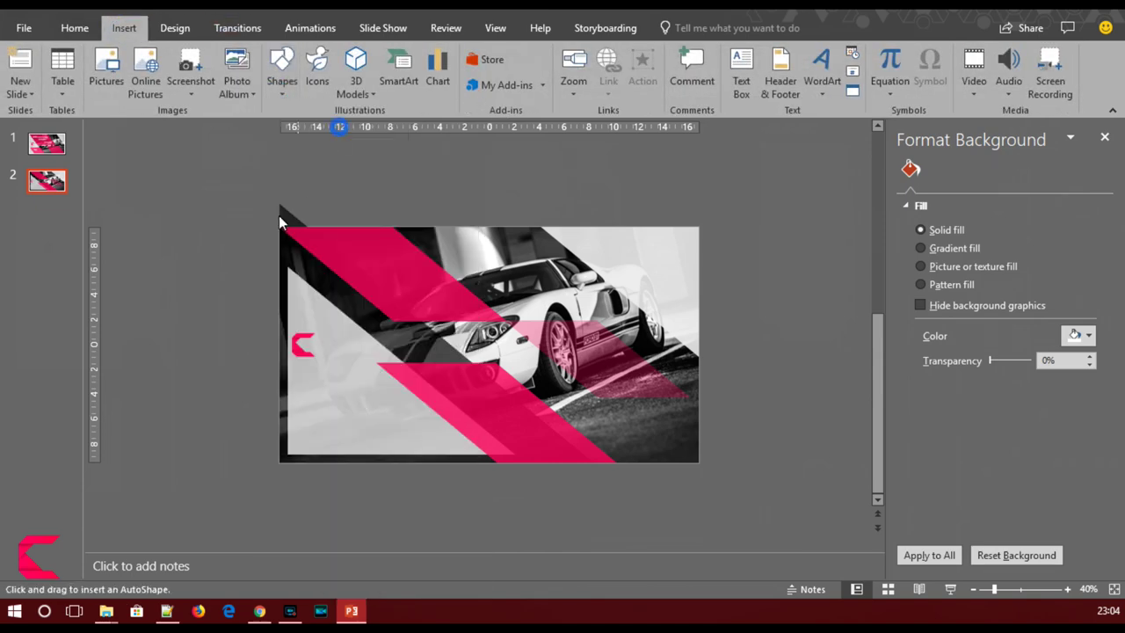
left_click_drag(258, 166, 337, 185)
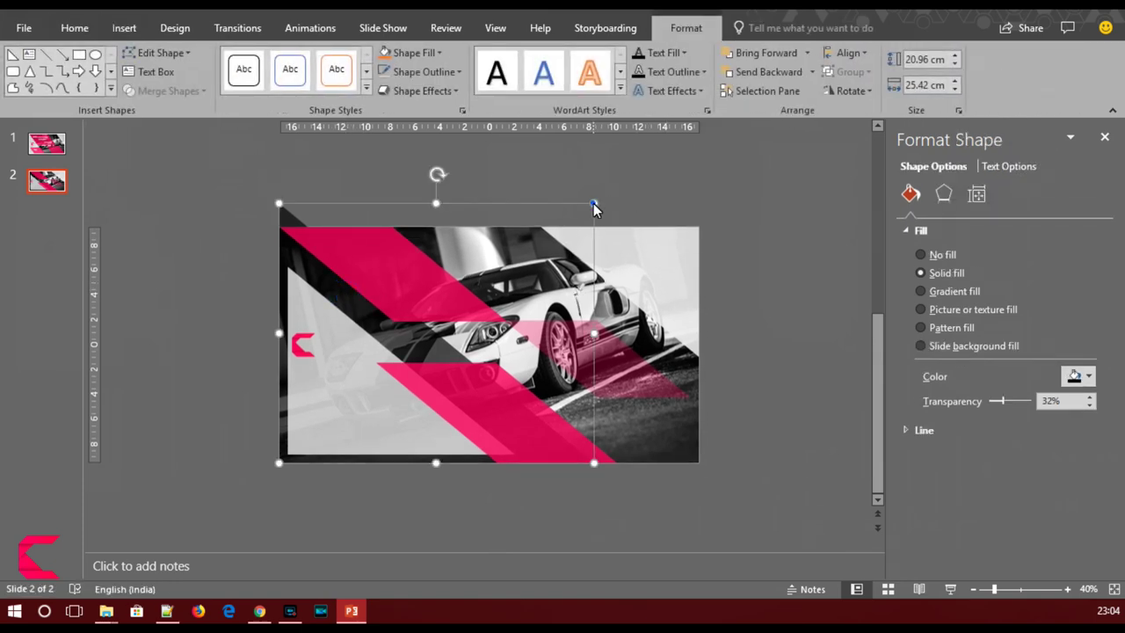
left_click_drag(600, 202, 615, 203)
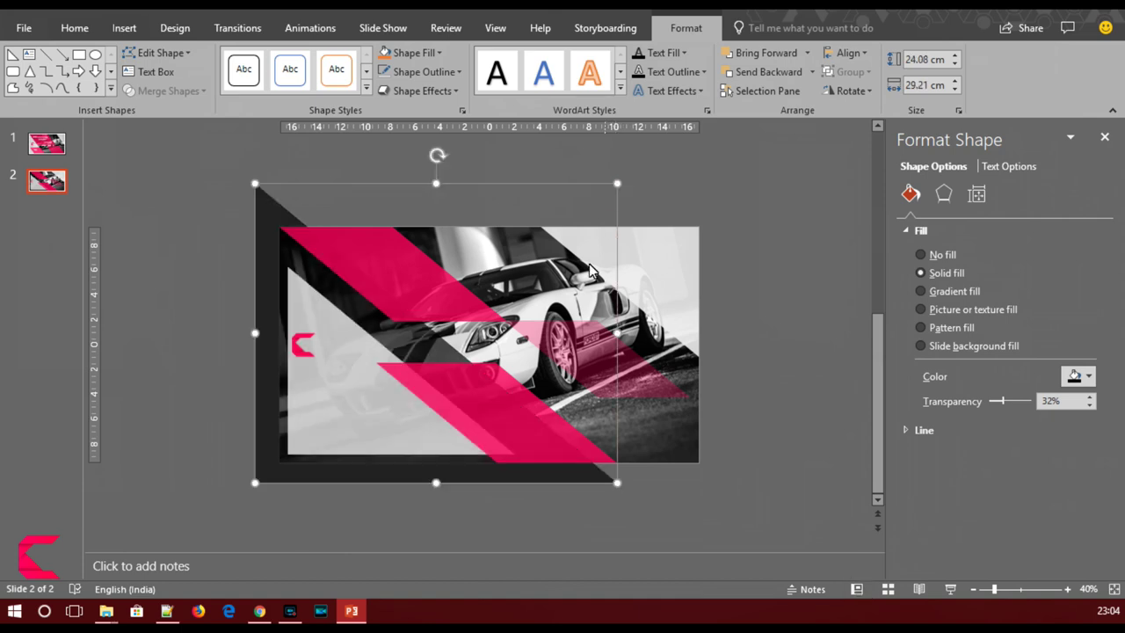
left_click_drag(378, 482, 406, 459)
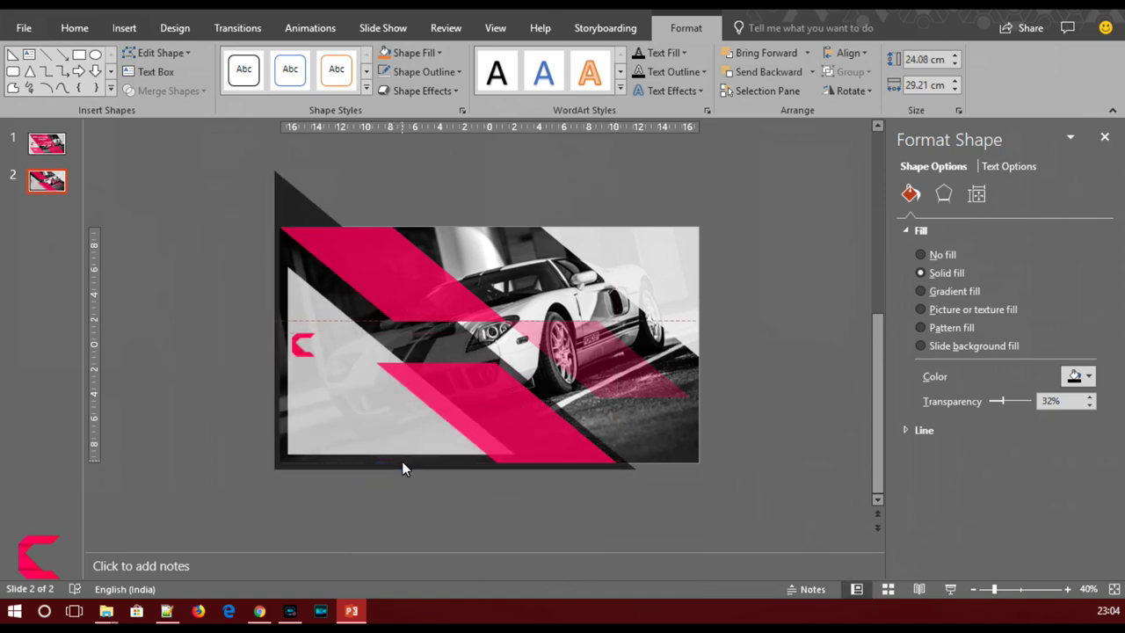
left_click_drag(406, 459, 400, 465)
left_click(384, 500)
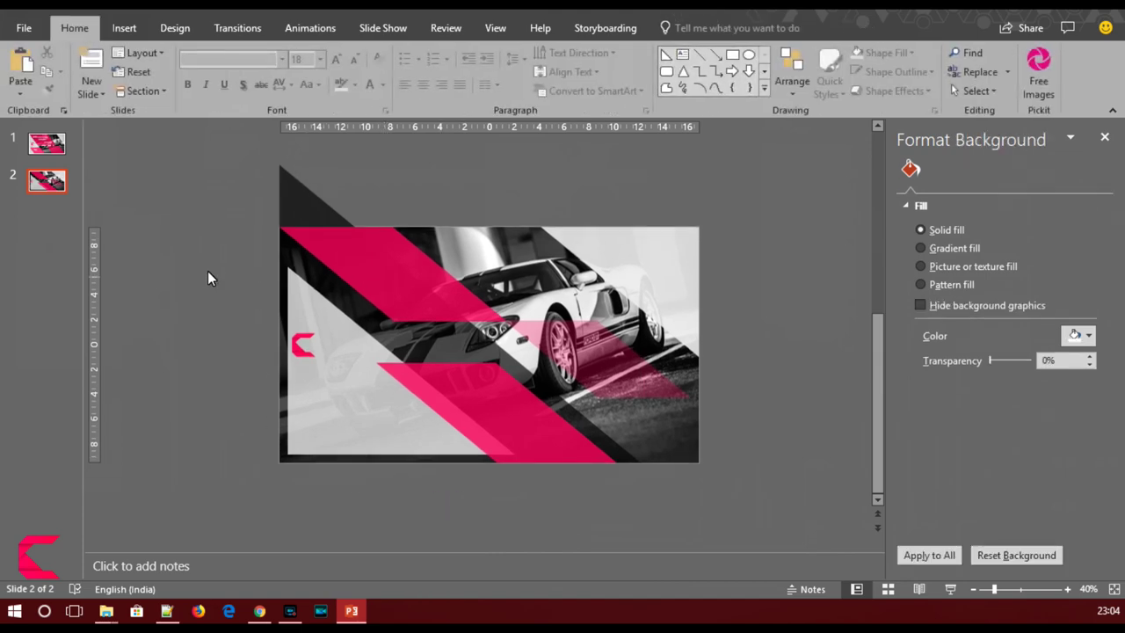
Subtract a rectangle drawn over the overhang so the dark shape ends flush with the slide top
left_click(124, 28)
left_click(292, 100)
left_click(326, 139)
left_click_drag(227, 155, 426, 227)
left_click(346, 322)
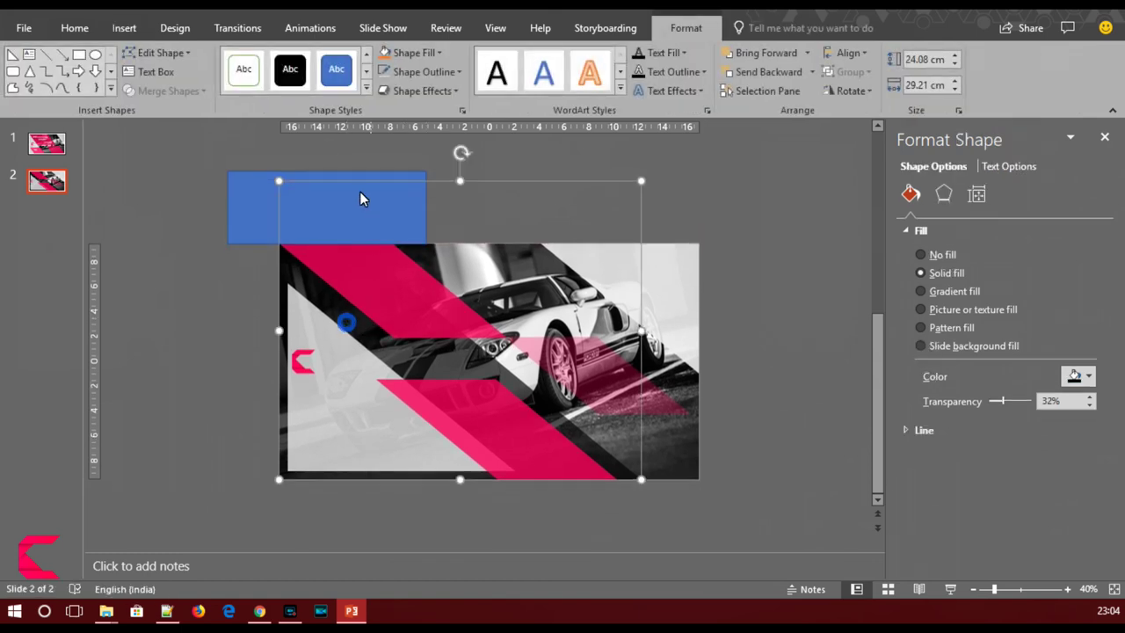
left_click(264, 184, "shift")
left_click(176, 91)
left_click(170, 196)
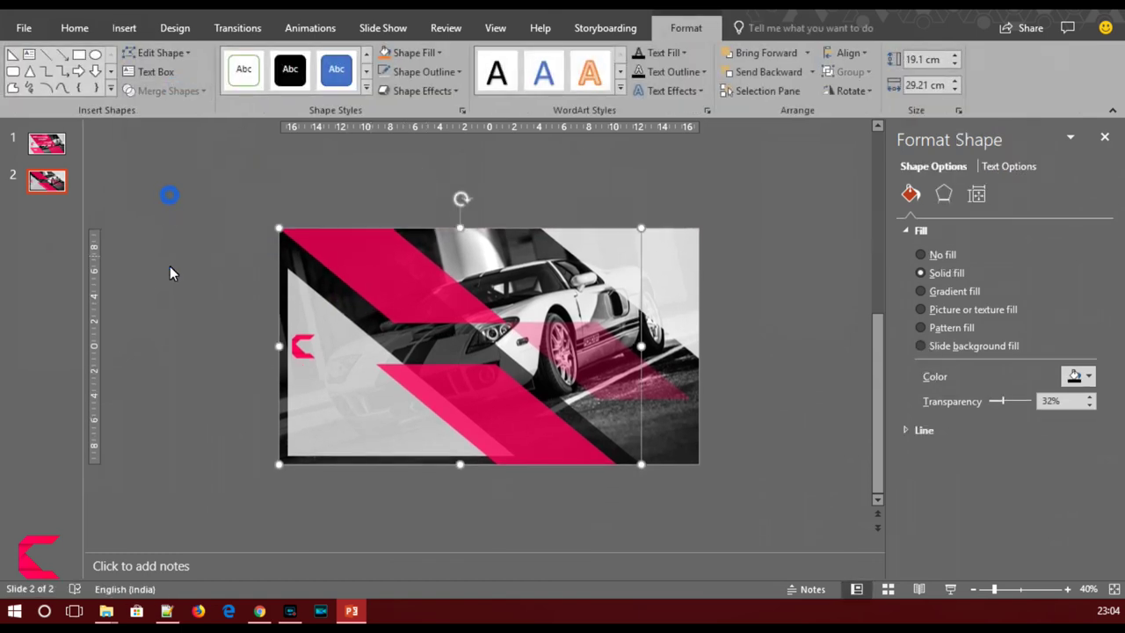
left_click(170, 266)
Nudge the translucent rectangle over the car's top right slightly left and down
left_click(566, 527)
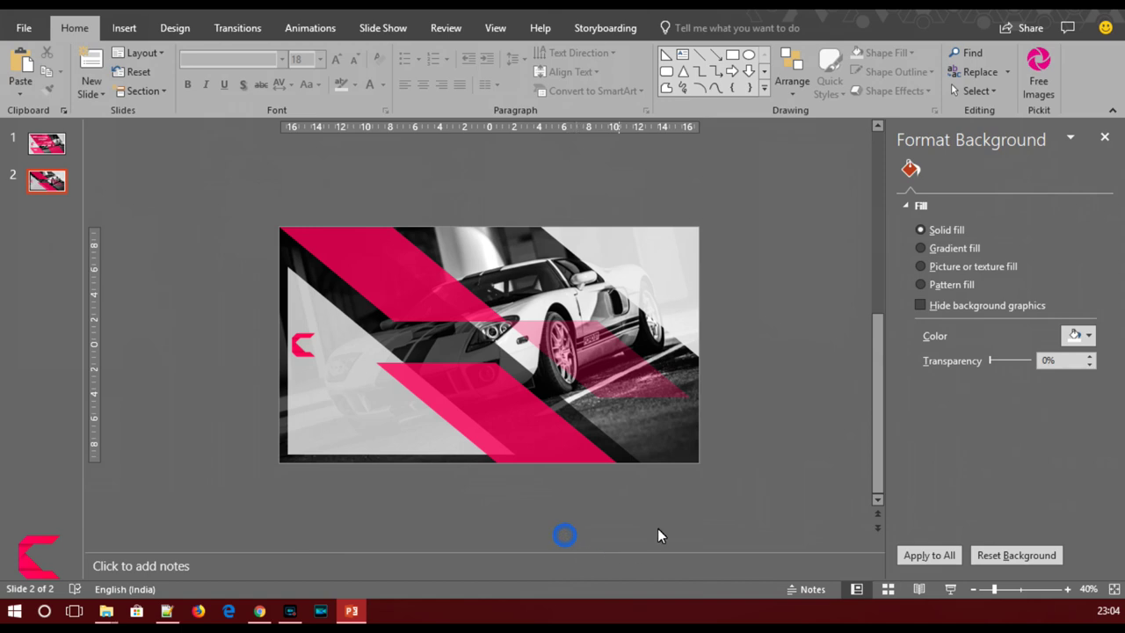
left_click(644, 269)
key("Left")
key("Left")
key("Left")
key("Left")
key("Down")
key("Down")
key("Down")
key("Down")
Fine-tune the translucent rectangle's position upward and zoom in on the slide
key("Up")
key("Down")
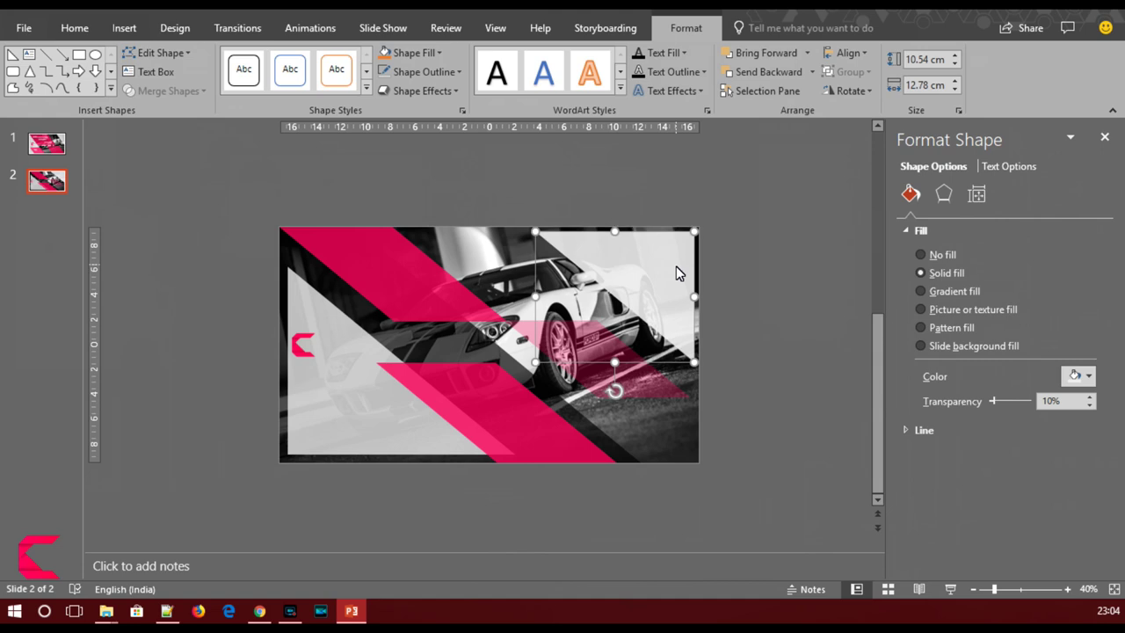
left_click(762, 334)
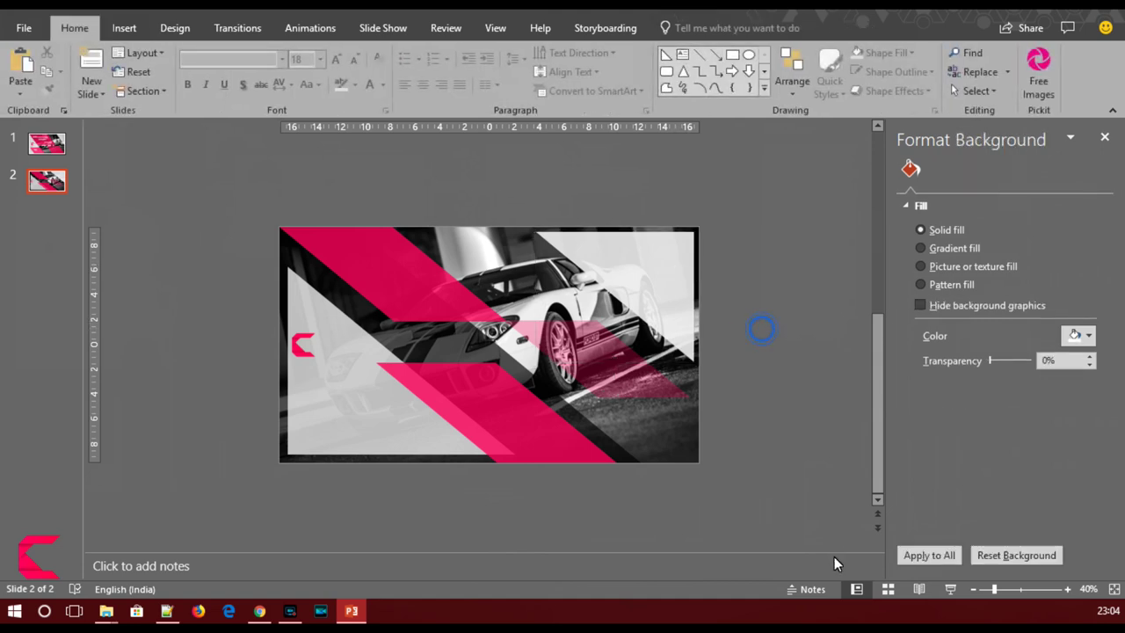
left_click(1068, 589)
Lower the translucent pink band's transparency from 71% to 53%
left_click(657, 364)
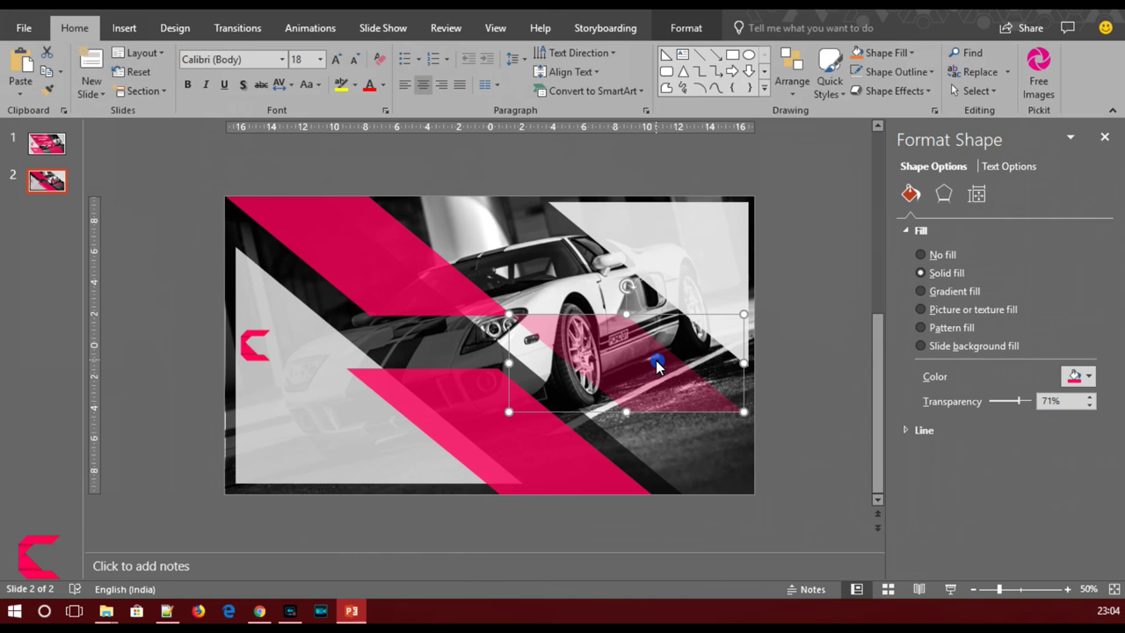
left_click(1084, 376)
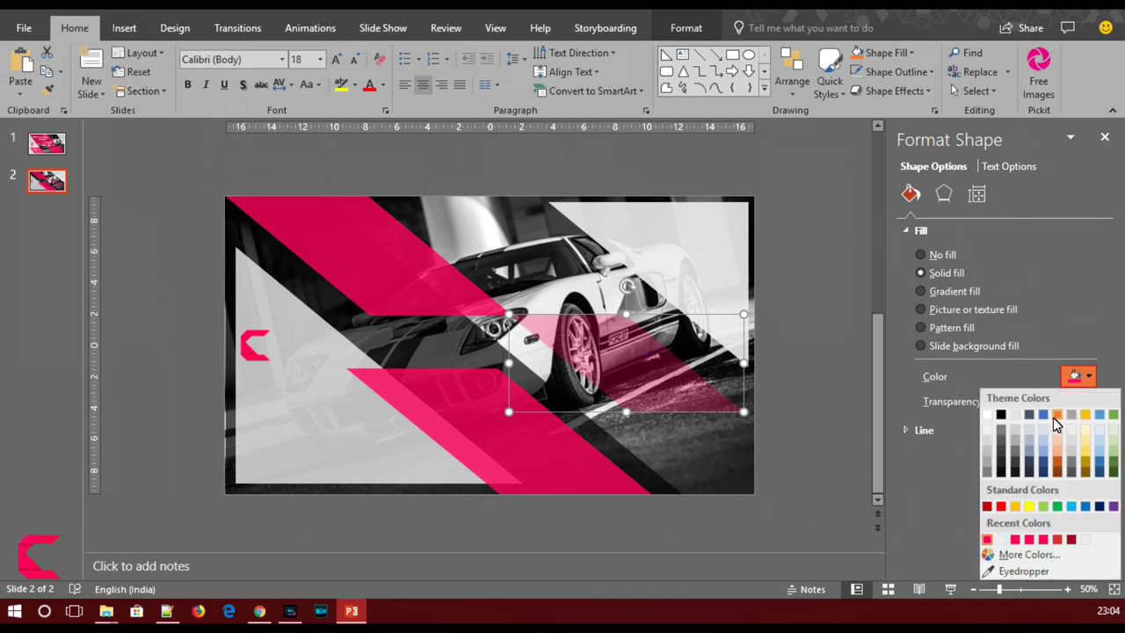
left_click(925, 400)
left_click_drag(1014, 401, 1013, 403)
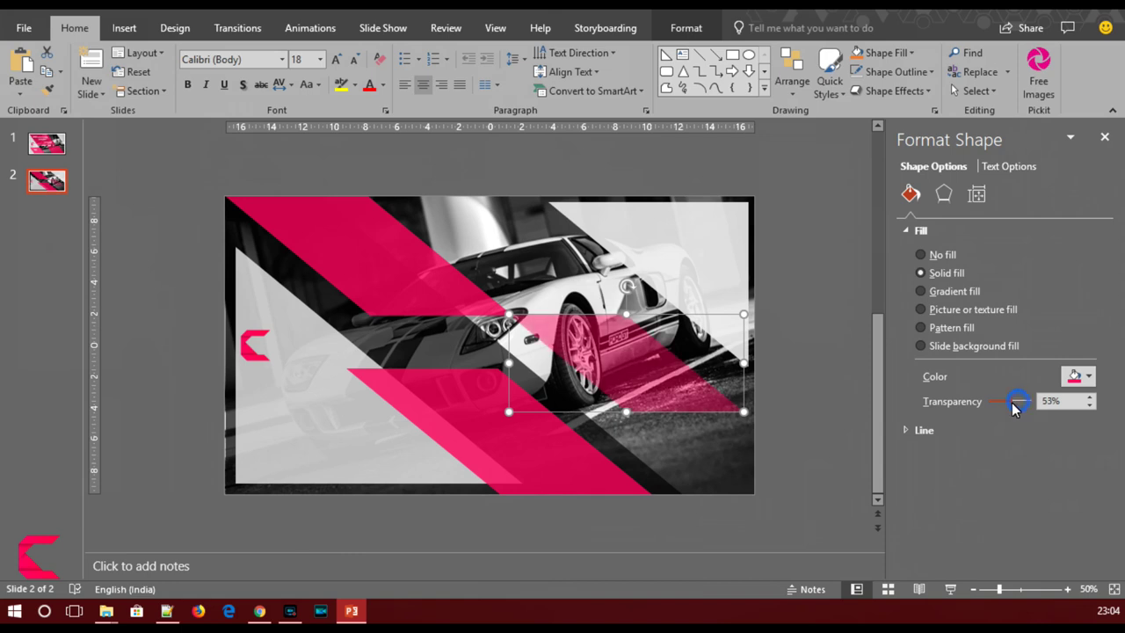
left_click(835, 413)
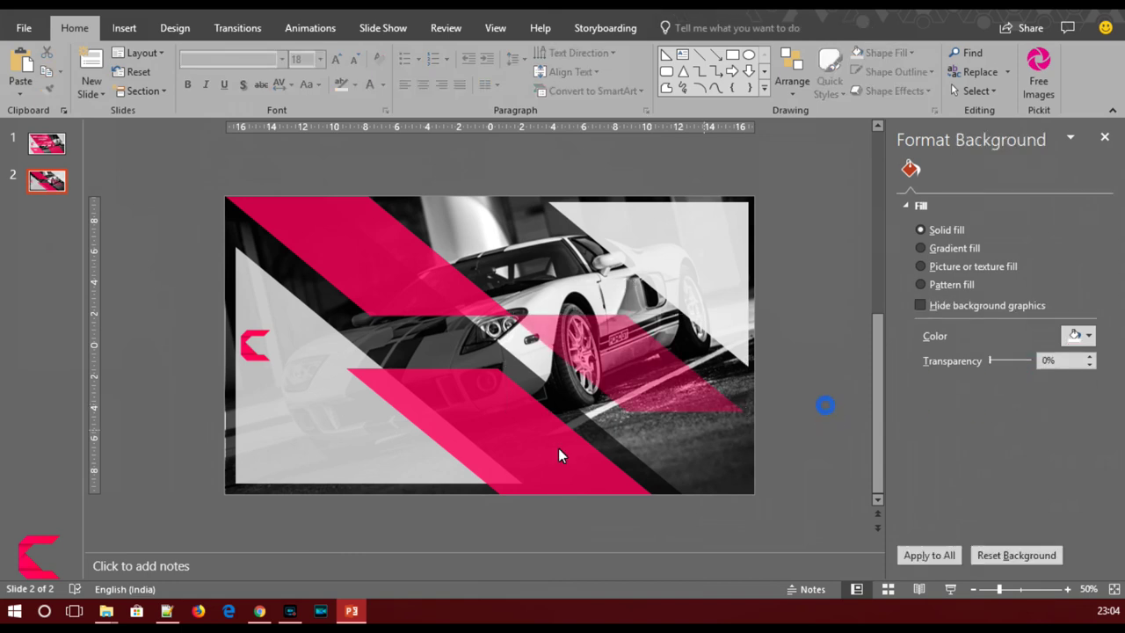
left_click(455, 437)
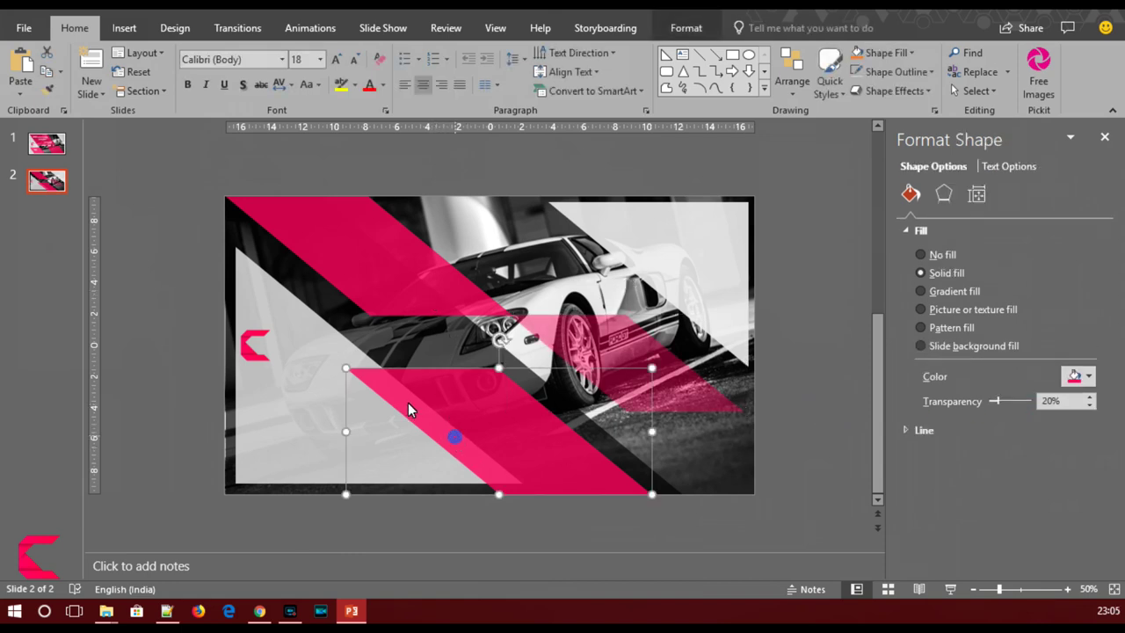
Duplicate the upper pink band and move the copy over the top of the car
left_click(424, 279)
left_click_drag(424, 273, 529, 267, "ctrl")
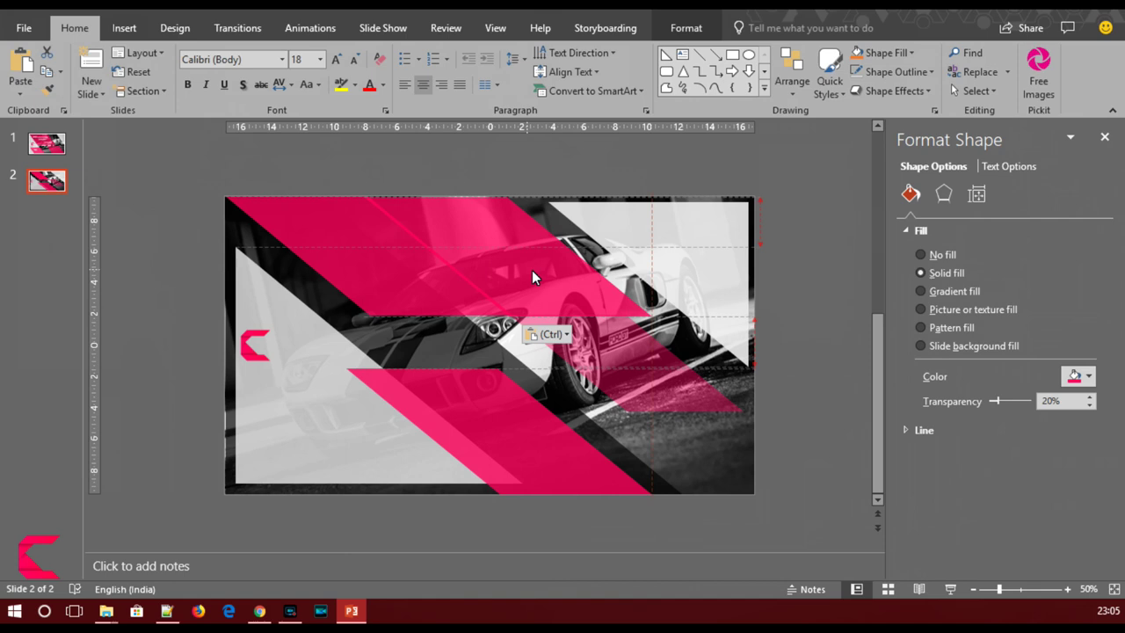
left_click_drag(530, 269, 530, 270)
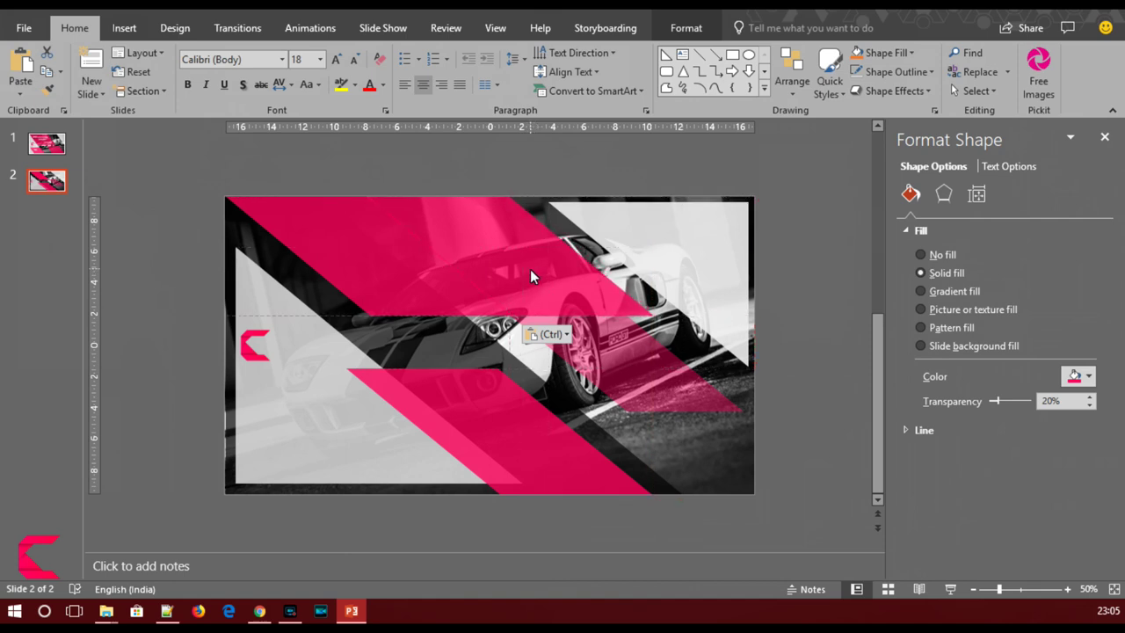
left_click_drag(530, 269, 533, 270)
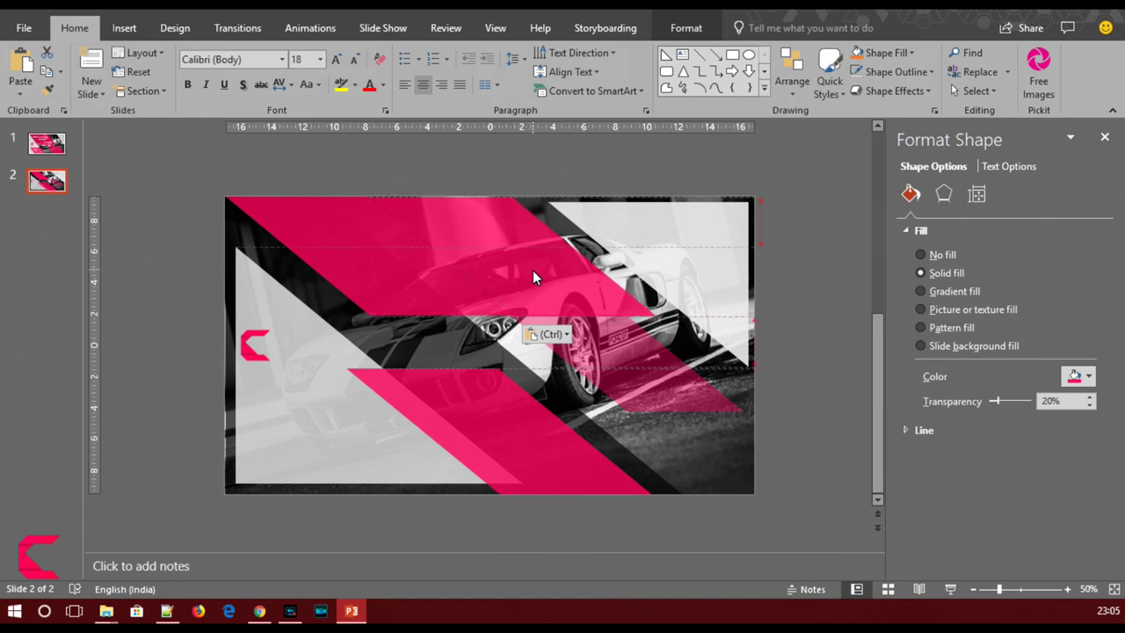
left_click_drag(533, 270, 553, 288)
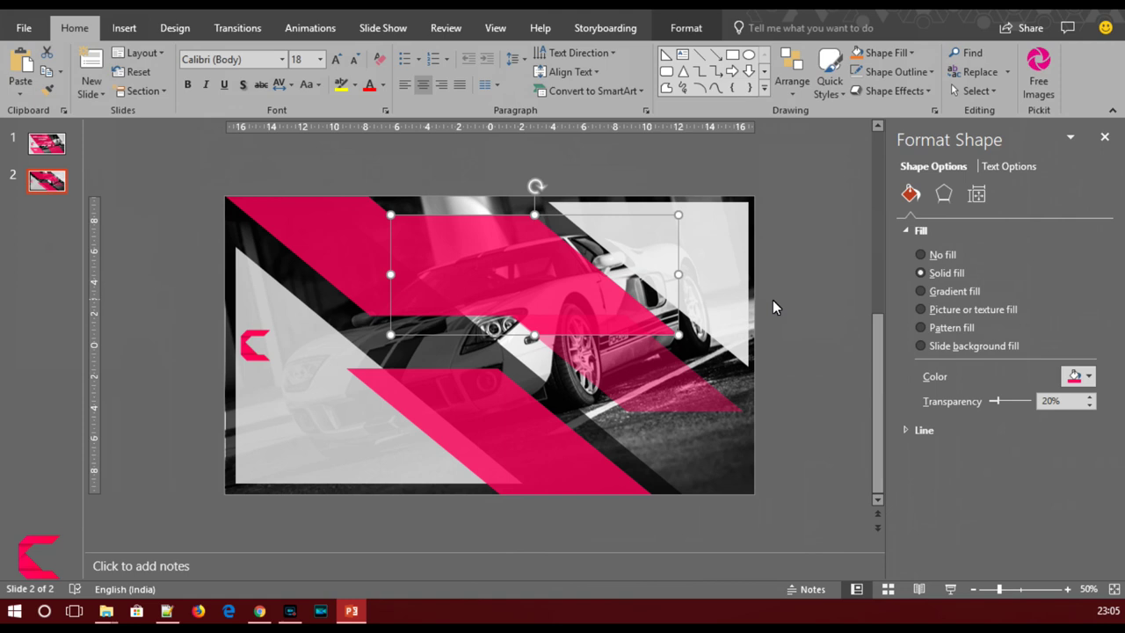
Raise the copied band's transparency to 57% and shorten it to the slide's right edge
left_click(782, 327)
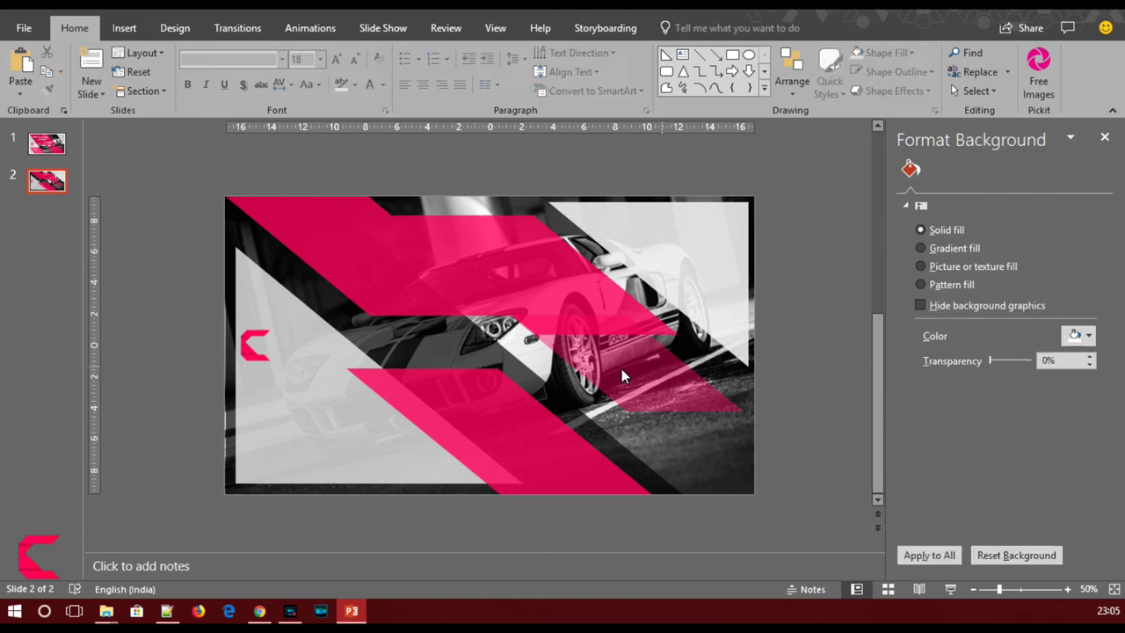
left_click(560, 291)
left_click_drag(999, 403, 1008, 405)
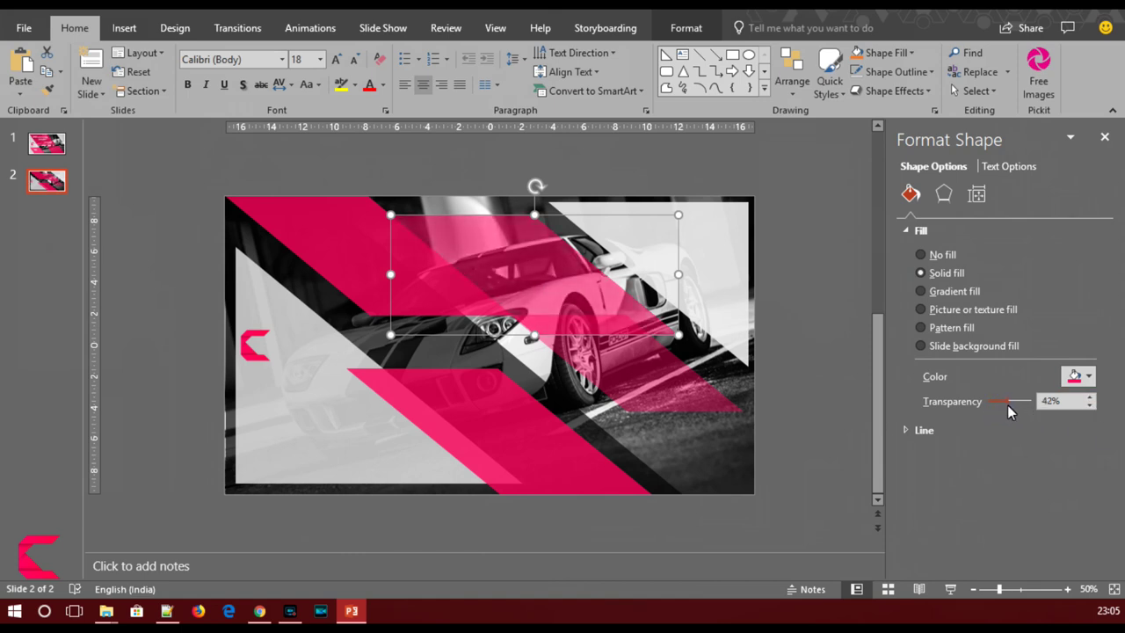
left_click_drag(528, 256, 363, 237)
left_click_drag(1005, 401, 999, 401)
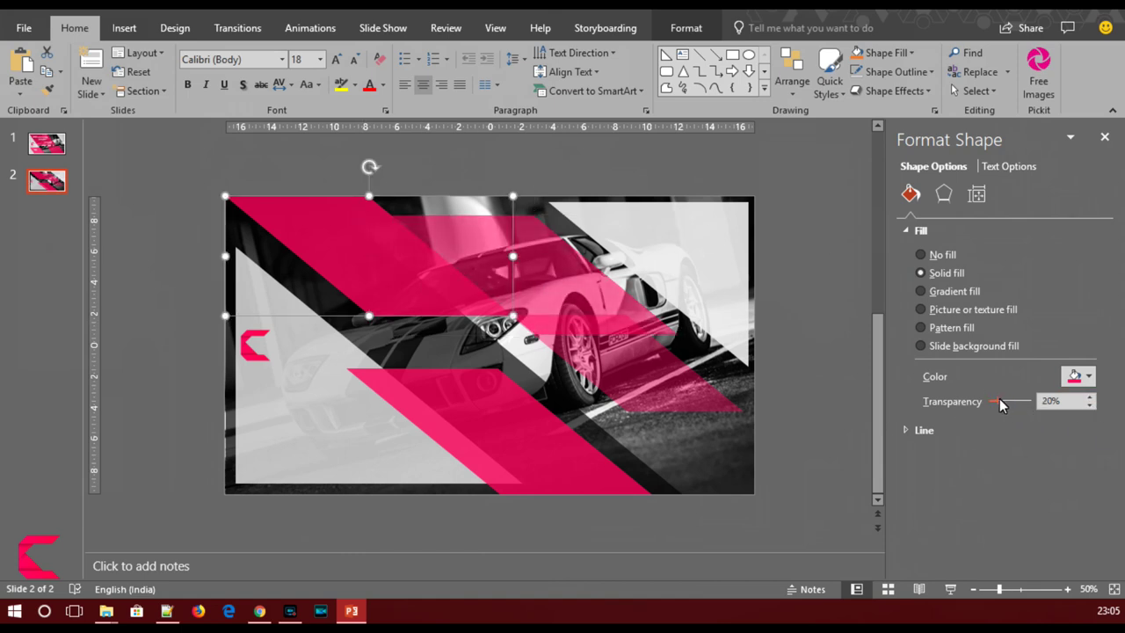
left_click(802, 391)
Move the lower-right pink band down and to the right
left_click(657, 407)
mouse_move(642, 379)
left_mouse_down()
mouse_move(665, 396)
mouse_move(602, 397)
mouse_move(693, 396)
mouse_move(664, 395)
left_mouse_up()
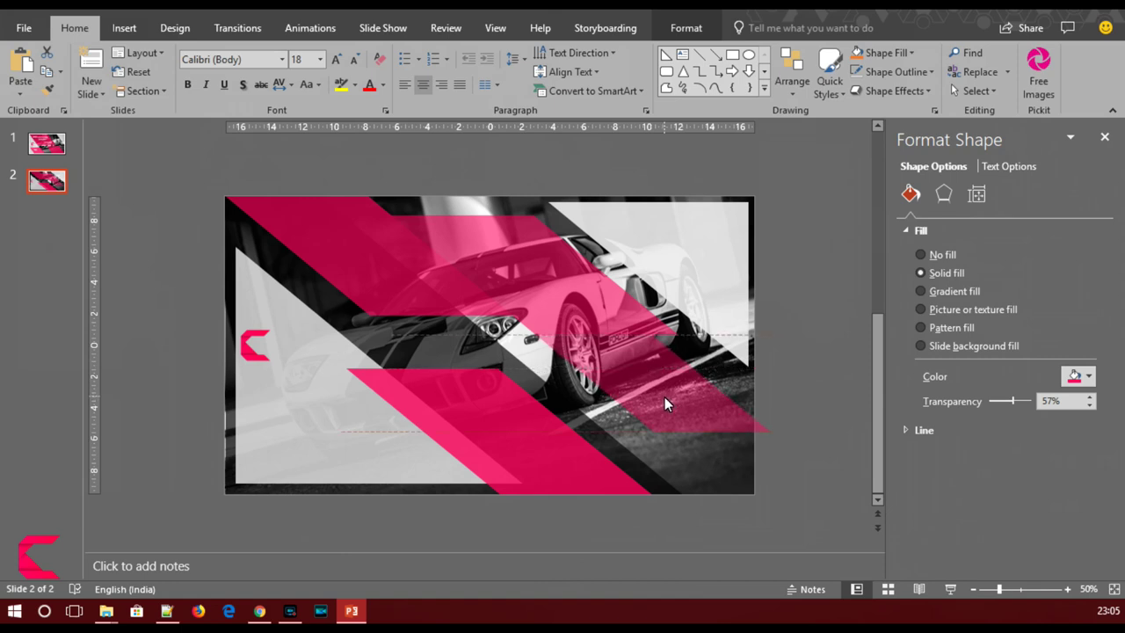
left_click_drag(663, 402, 665, 402)
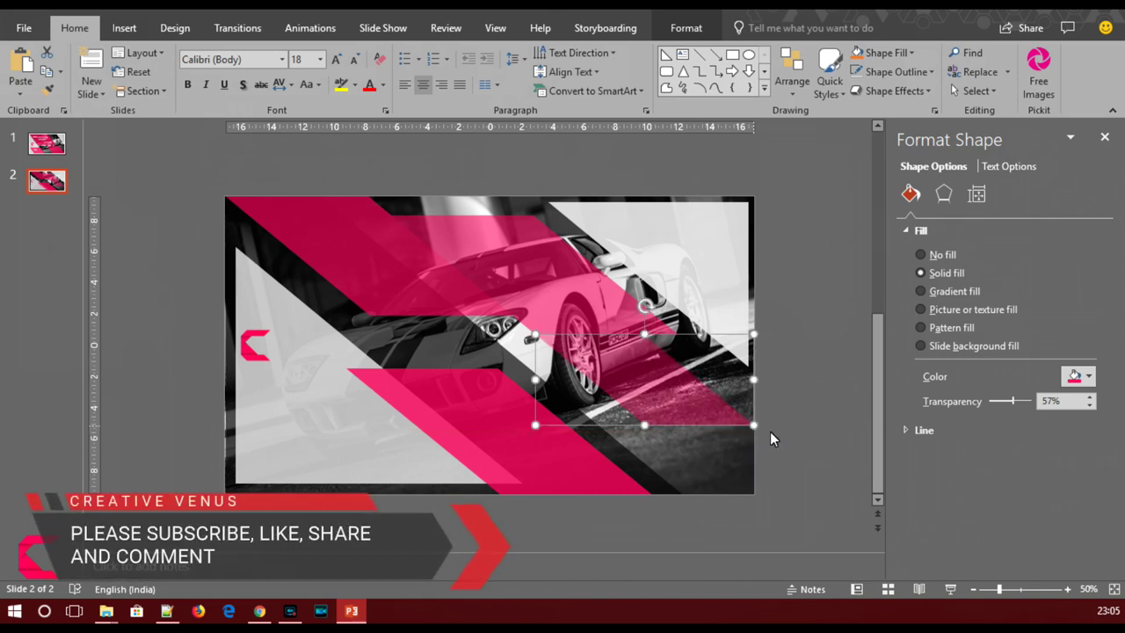
left_click(798, 441)
left_click(690, 393)
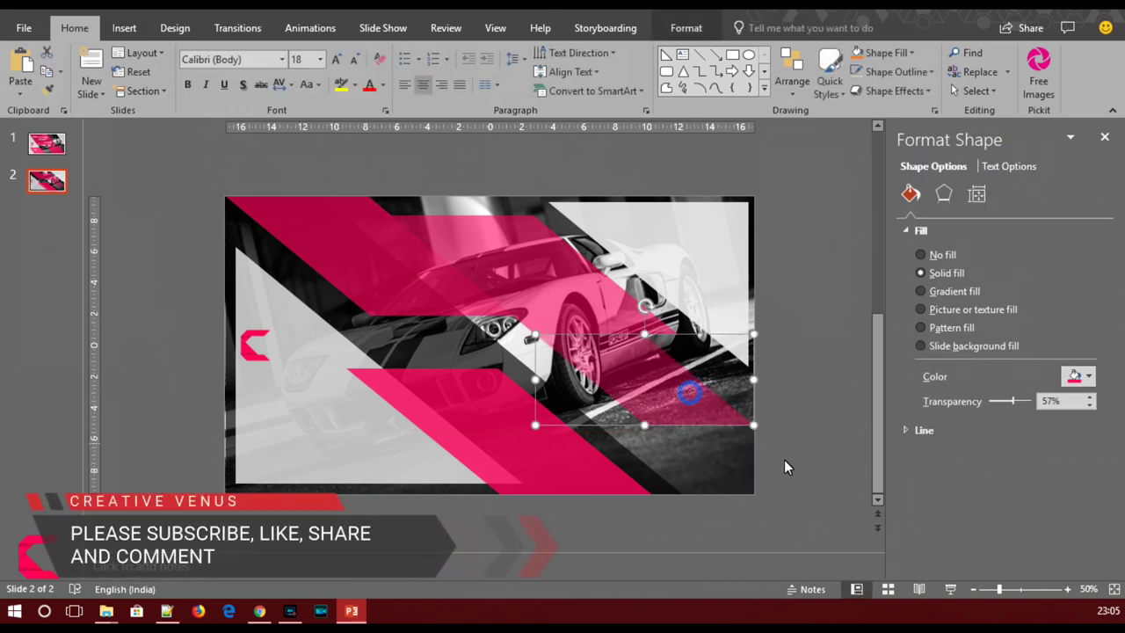
Compare with the finished first slide, then return to slide 2
left_click(801, 440)
key("Page_Up")
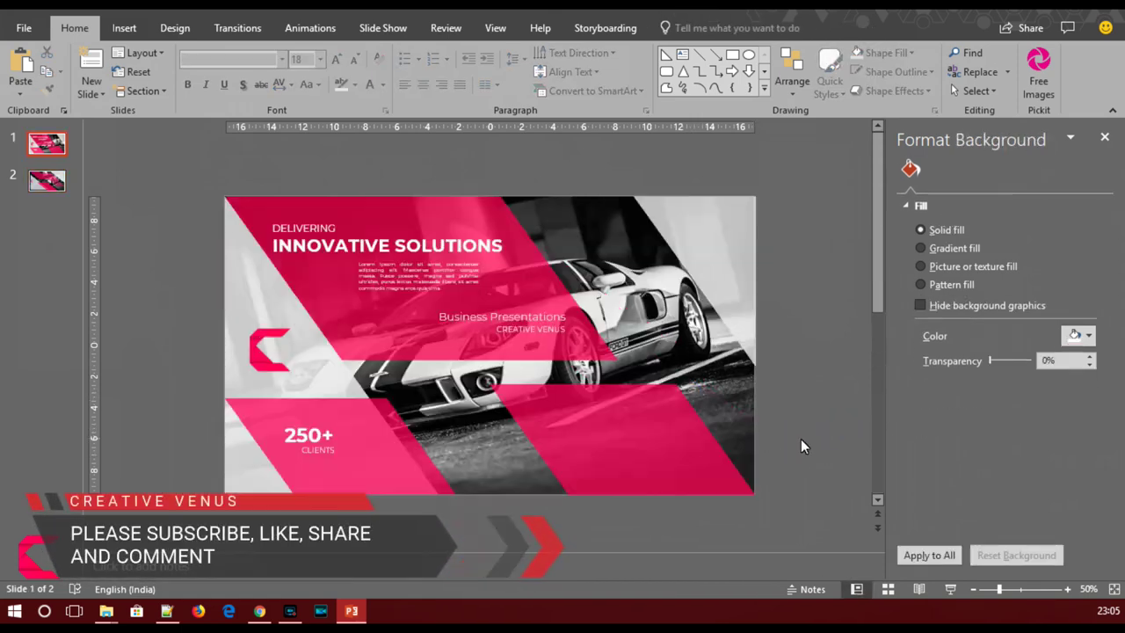
key("Page_Down")
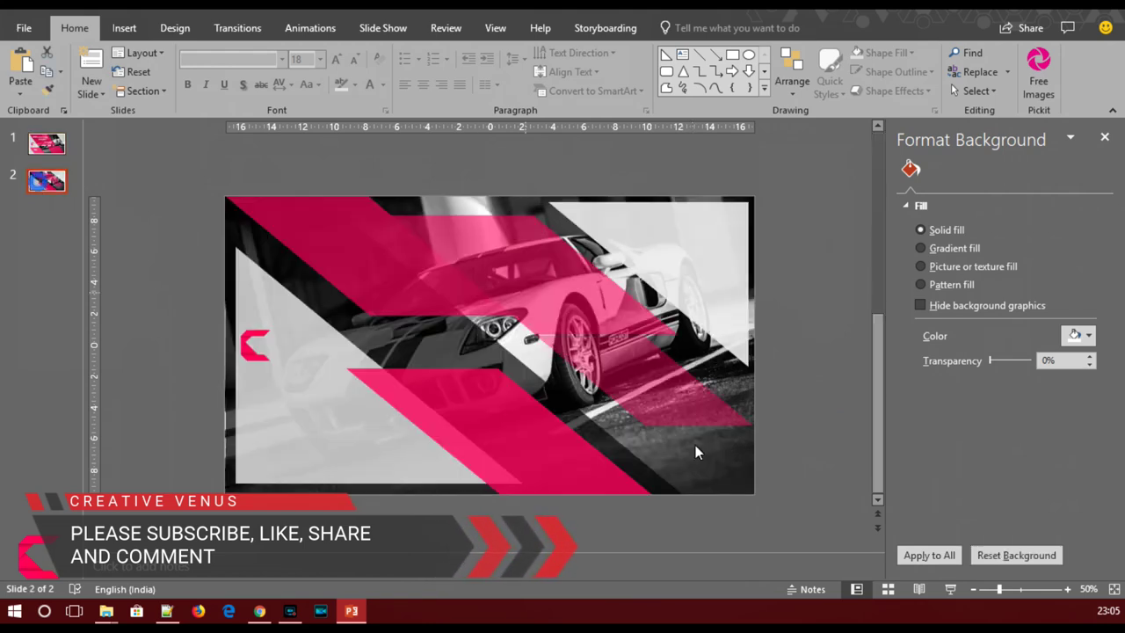
left_click(667, 387)
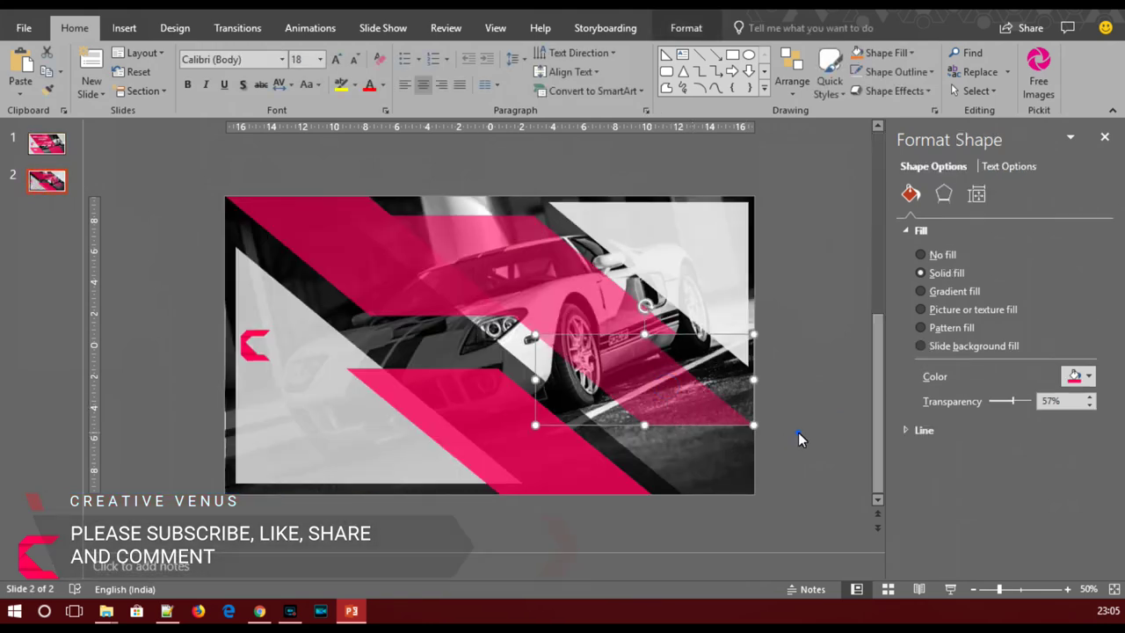
left_click(797, 432)
left_click(668, 400)
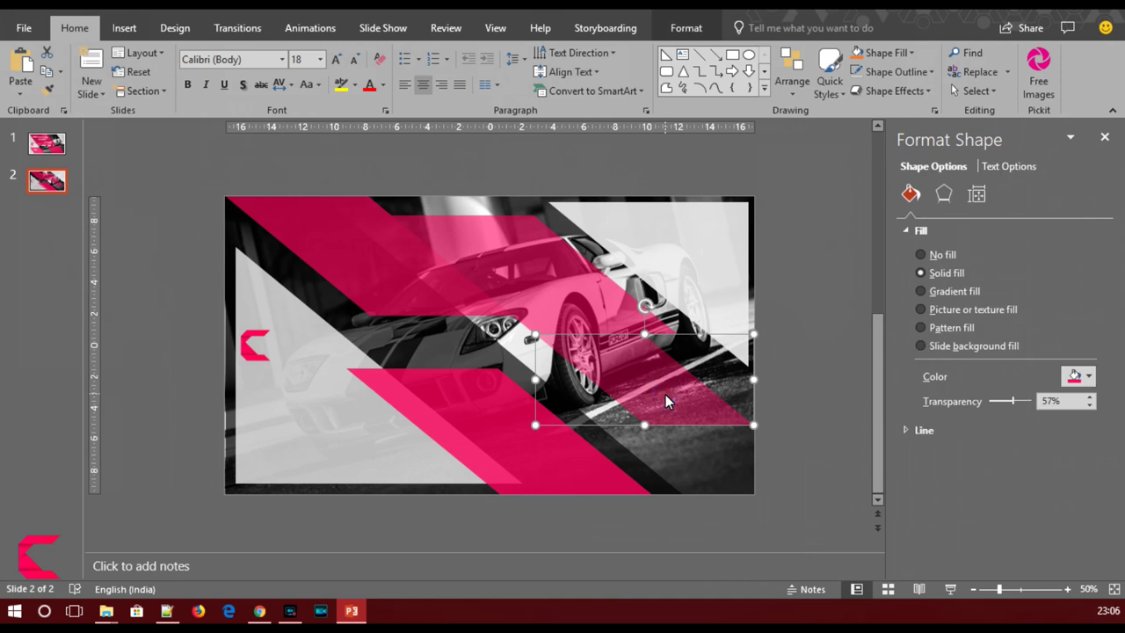
left_click(765, 395)
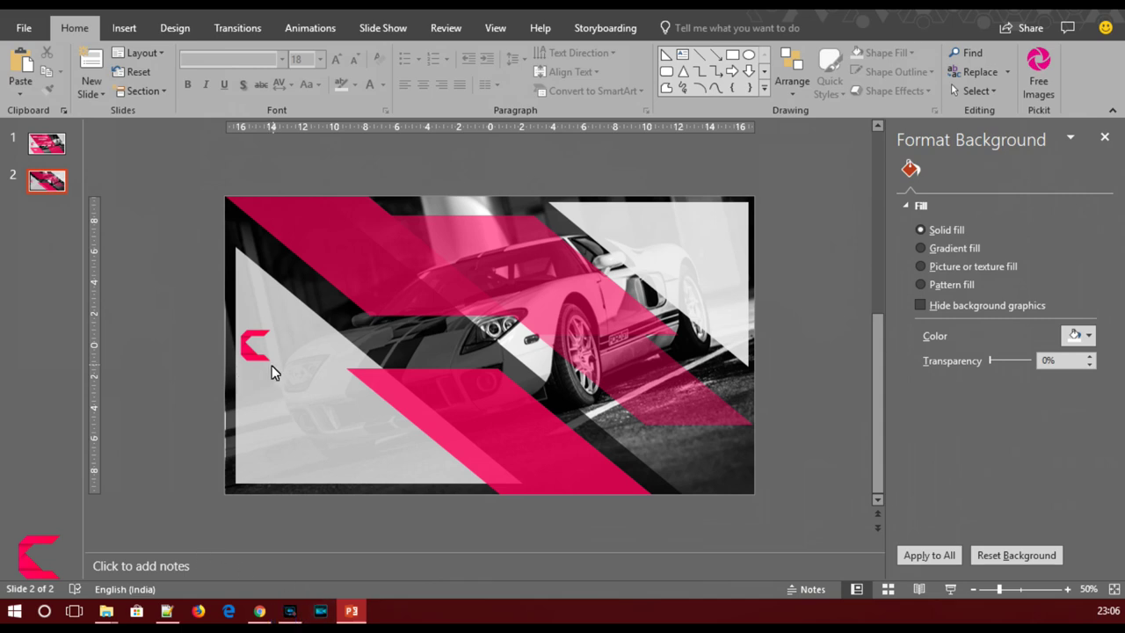
Lower the large backing shape's transparency to 16%
left_click(504, 246)
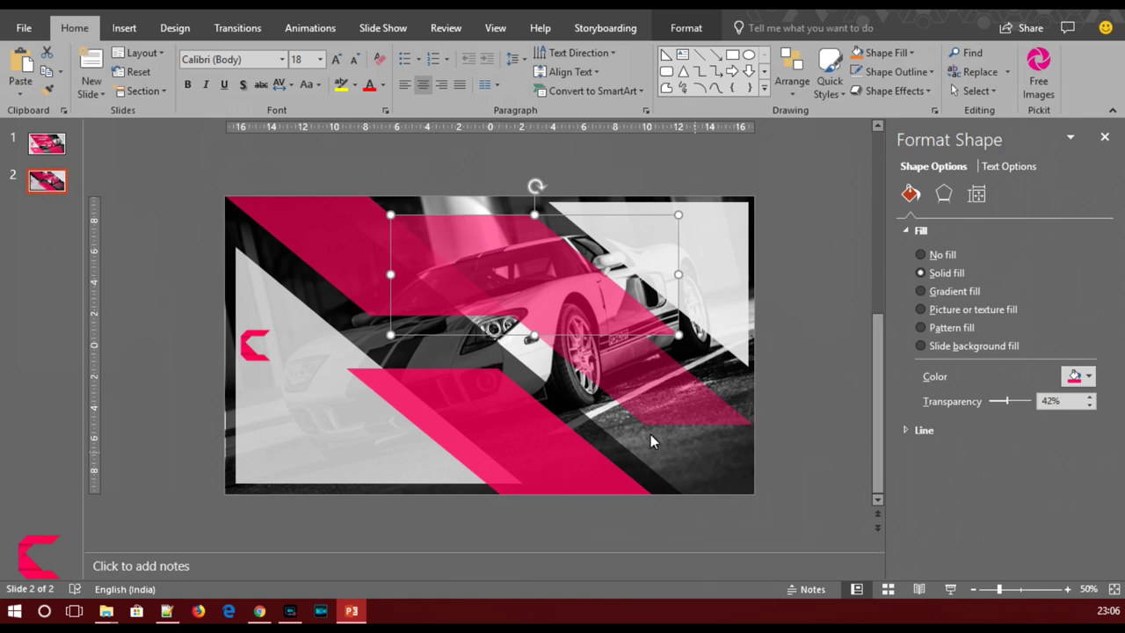
left_click(580, 431)
left_click_drag(1006, 401, 999, 404)
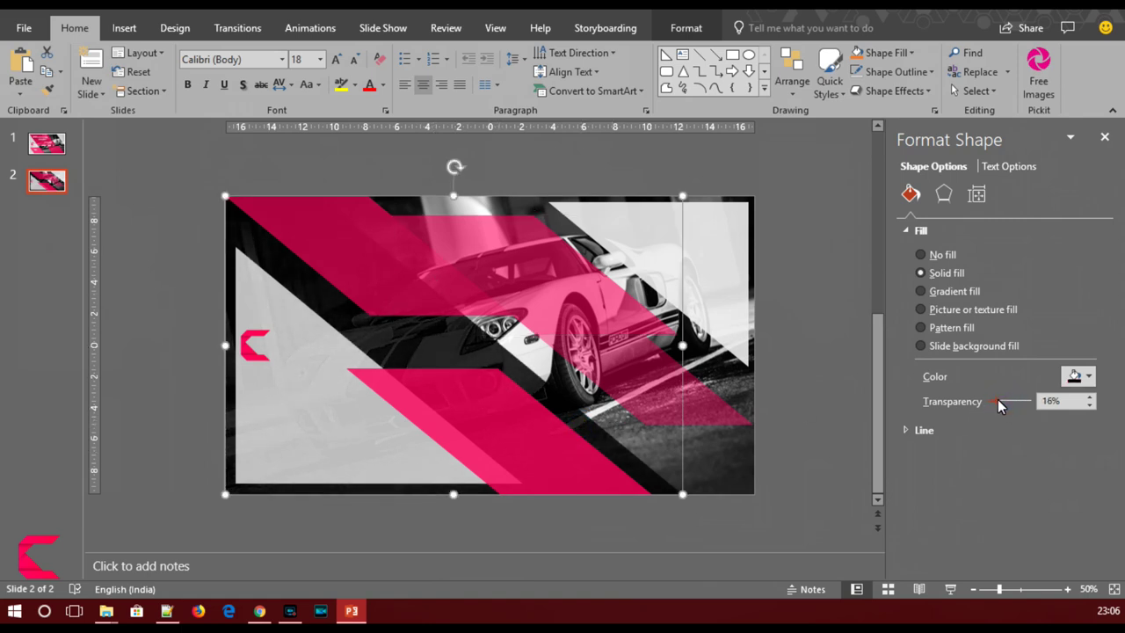
left_click(805, 413)
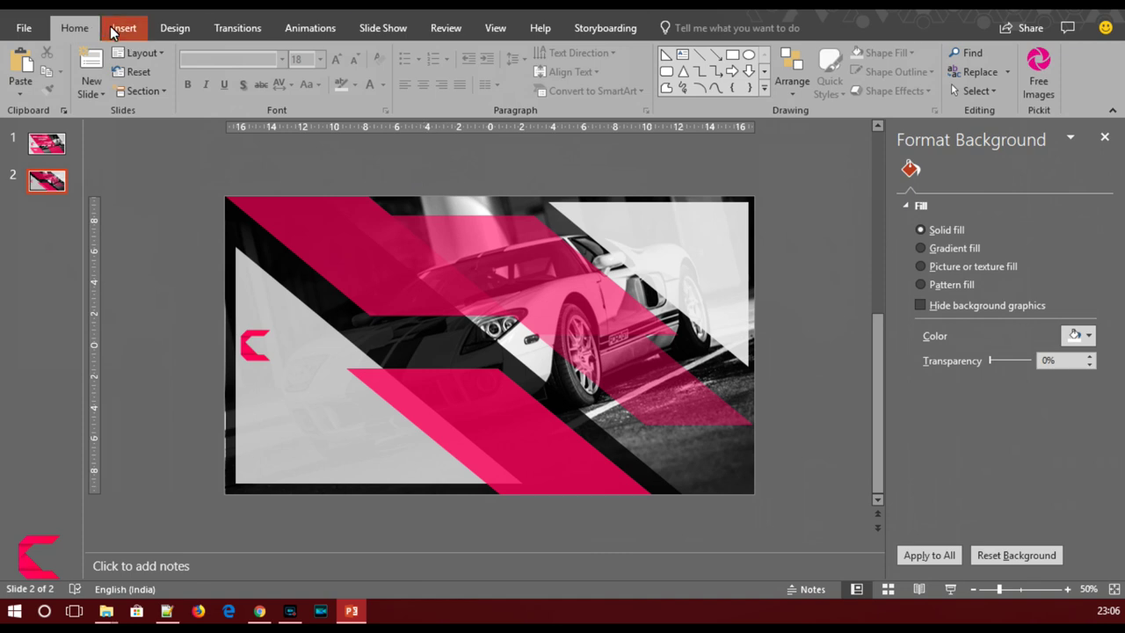
Fill the lower-right rectangle with black at 28% transparency
left_click(626, 391)
left_click(1081, 376)
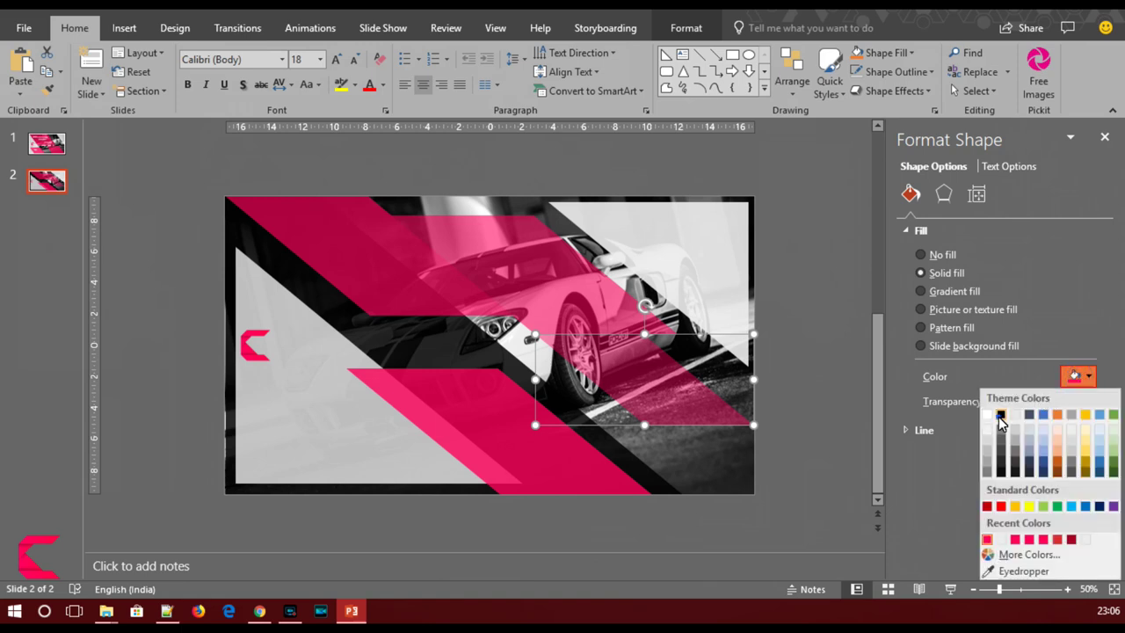
left_click(1000, 416)
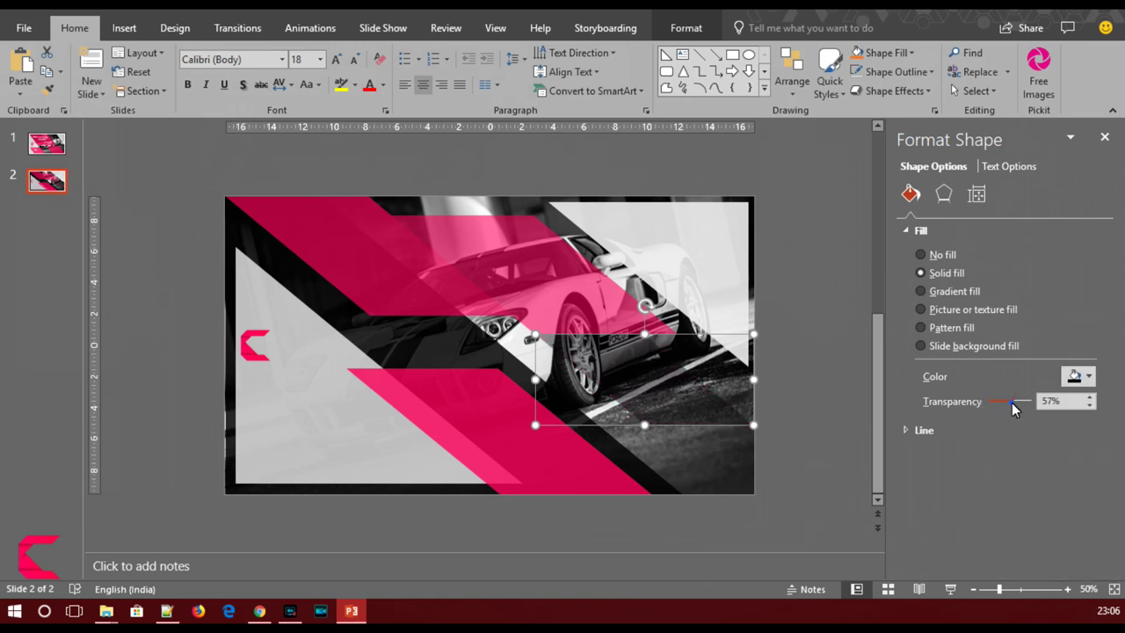
left_click_drag(1011, 402, 1002, 402)
Check the dark rectangle against the car, then switch to the Insert tab
left_click(802, 352)
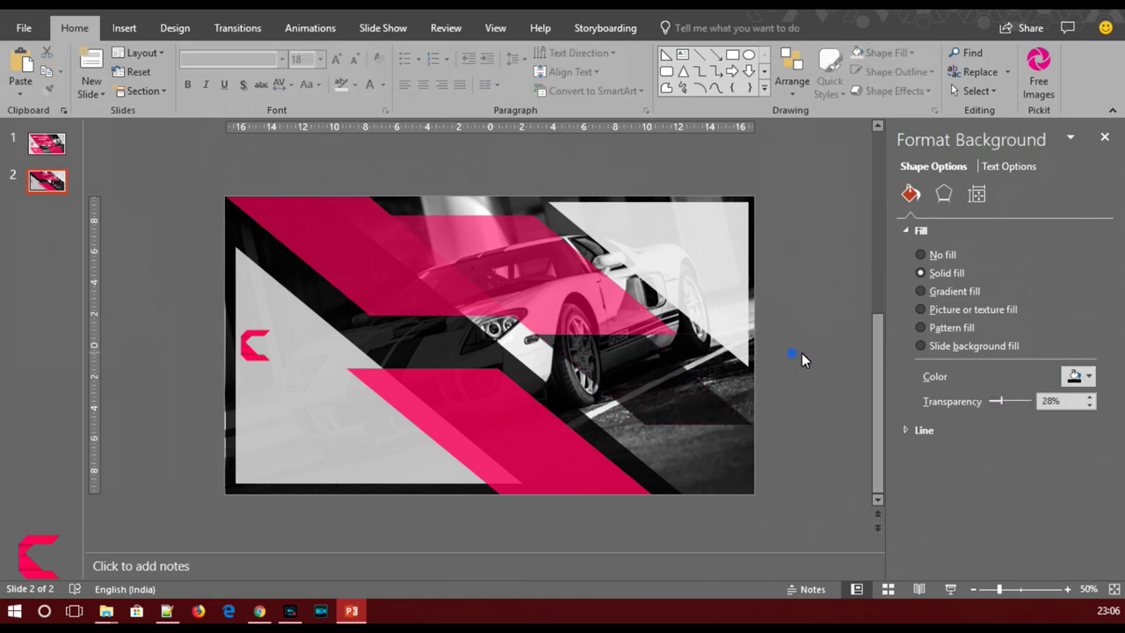
left_click(620, 363)
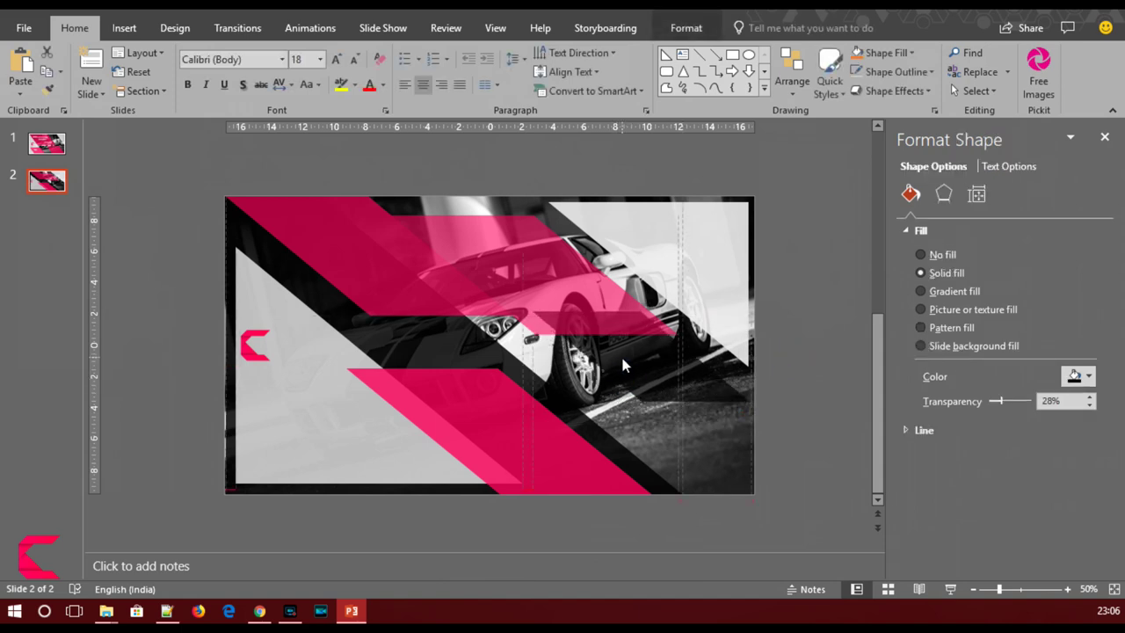
left_click(827, 401)
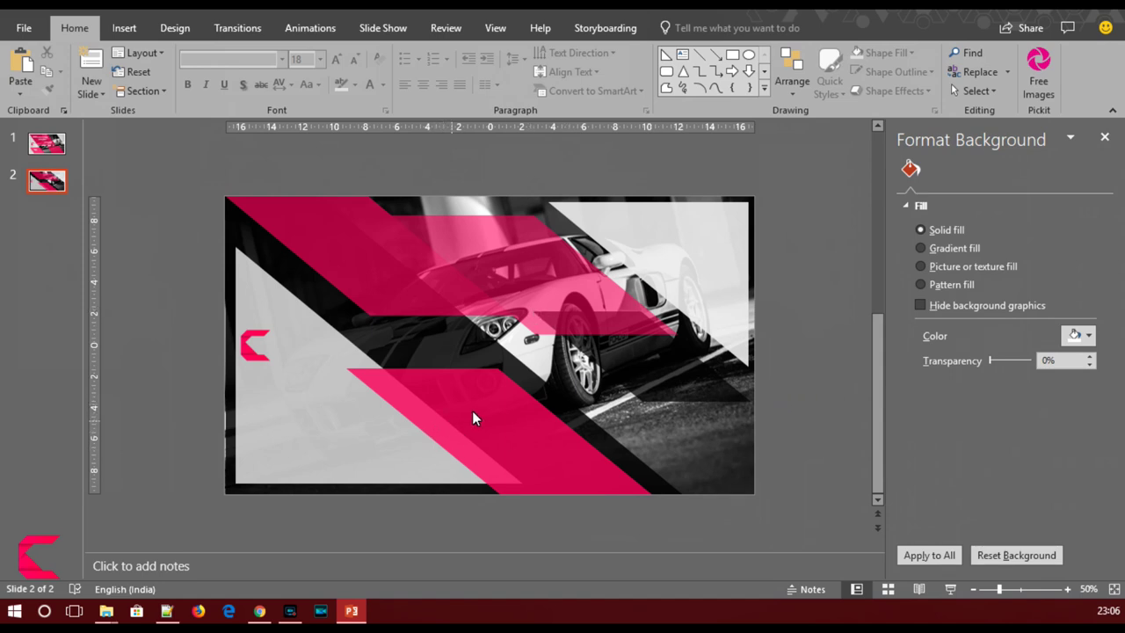
left_click(655, 369)
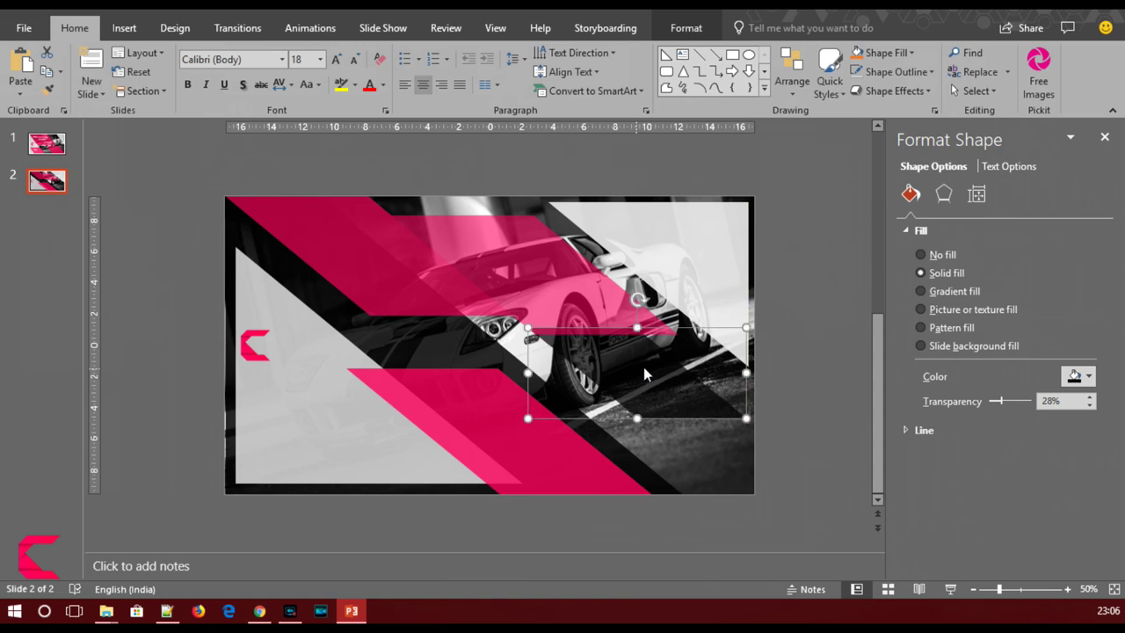
left_click(807, 387)
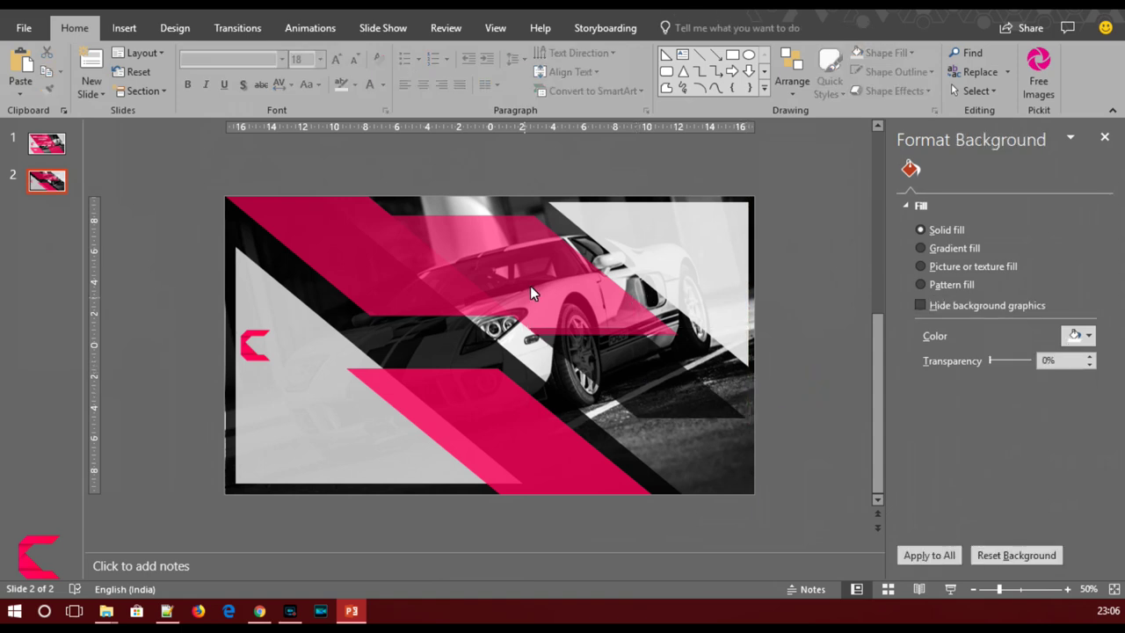
left_click(130, 27)
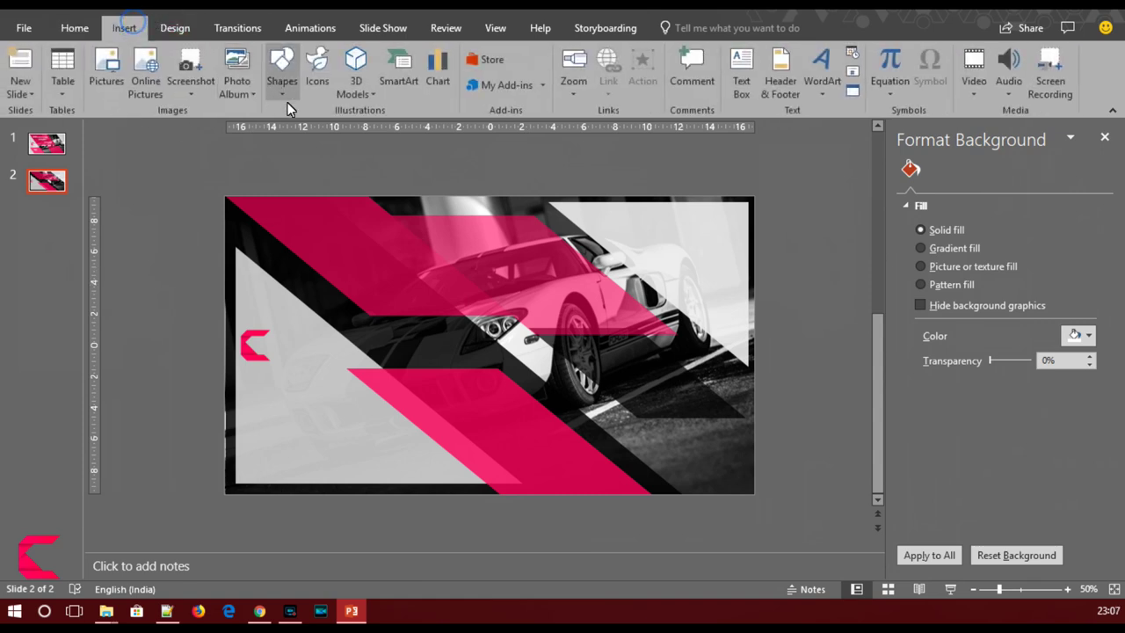
Draw a text box over the upper pink band reading DELIVERING
left_click(743, 78)
left_click_drag(332, 226, 549, 252)
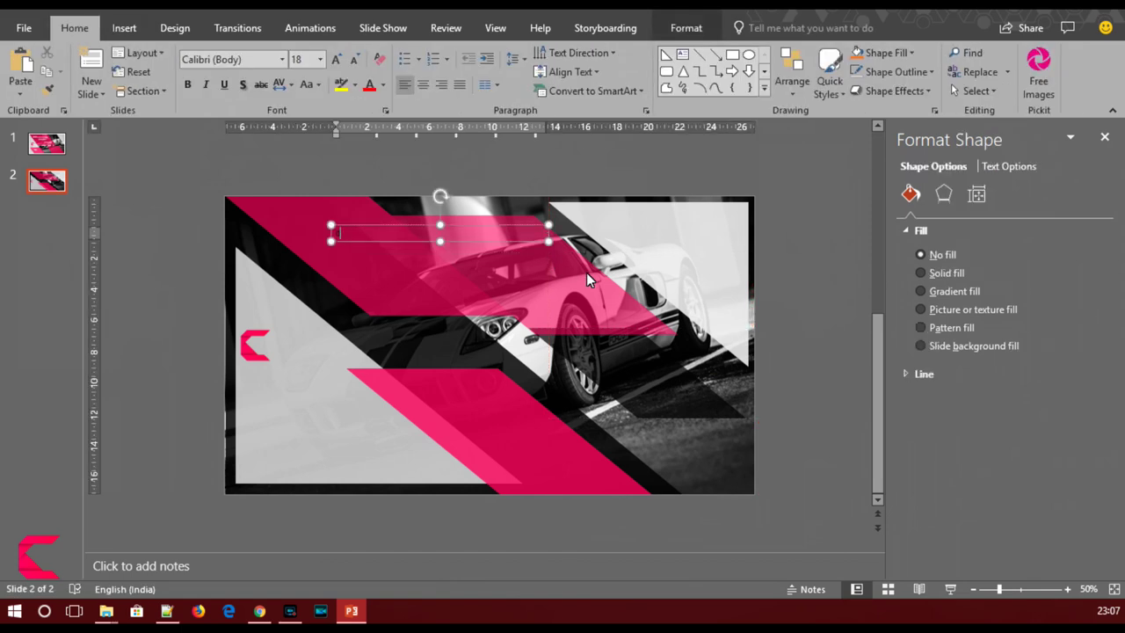
type("VER")
type("ING INNOVATIVE")
key("BackSpace")
key("BackSpace")
key("BackSpace")
key("BackSpace")
key("BackSpace")
key("BackSpace")
left_click(388, 231)
Duplicate the text box below and change its text to INNOVATIVE SOLUTIONS
key("ctrl+c")
key("ctrl+v")
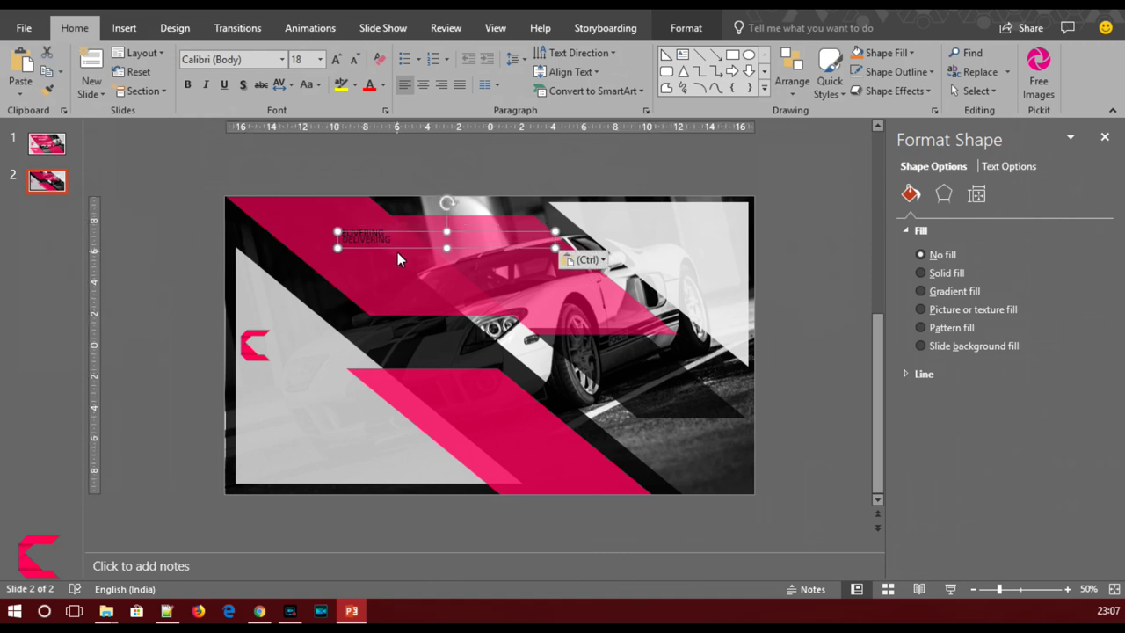
left_click(391, 254)
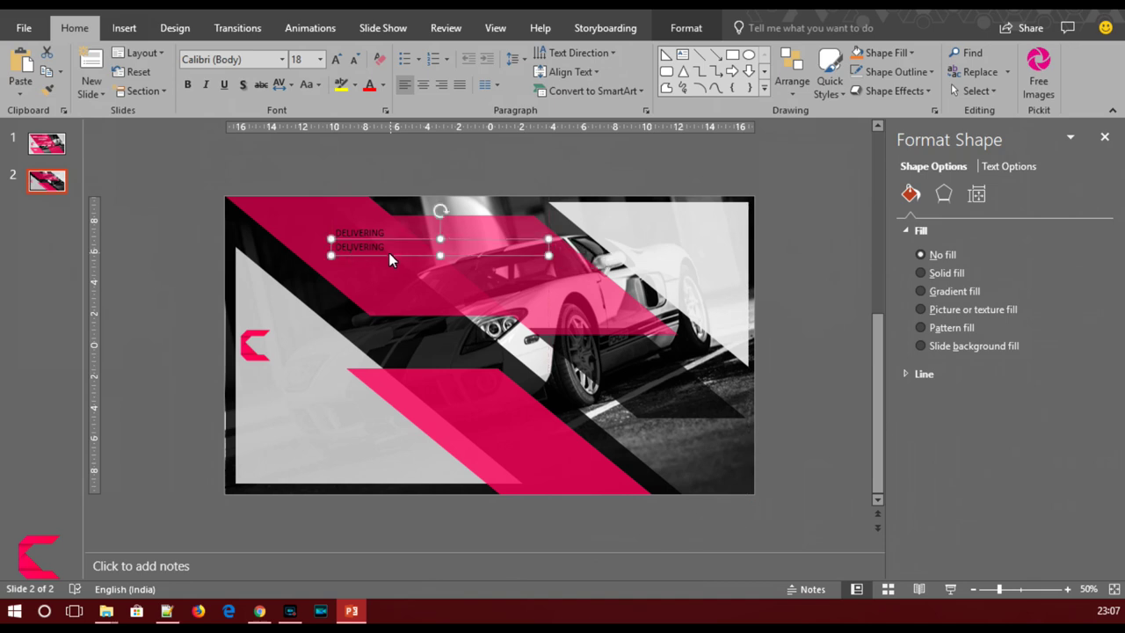
double_click(343, 248)
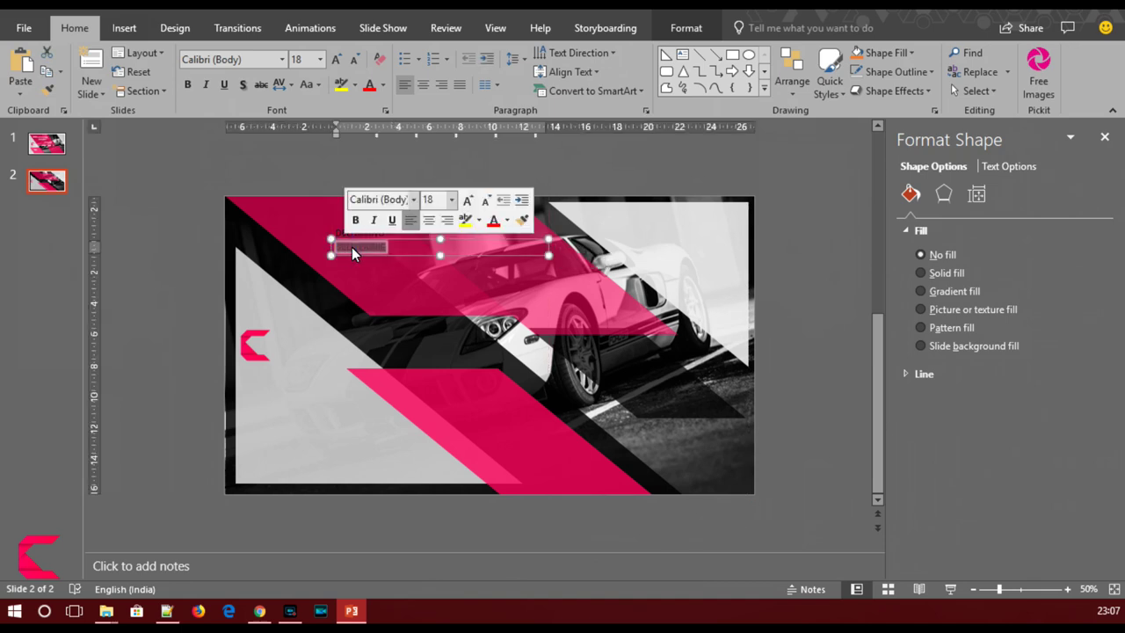
key("BackSpace")
type("SOLUTIONS")
Select all the headline text and enter a Krona font name
key("ctrl+a")
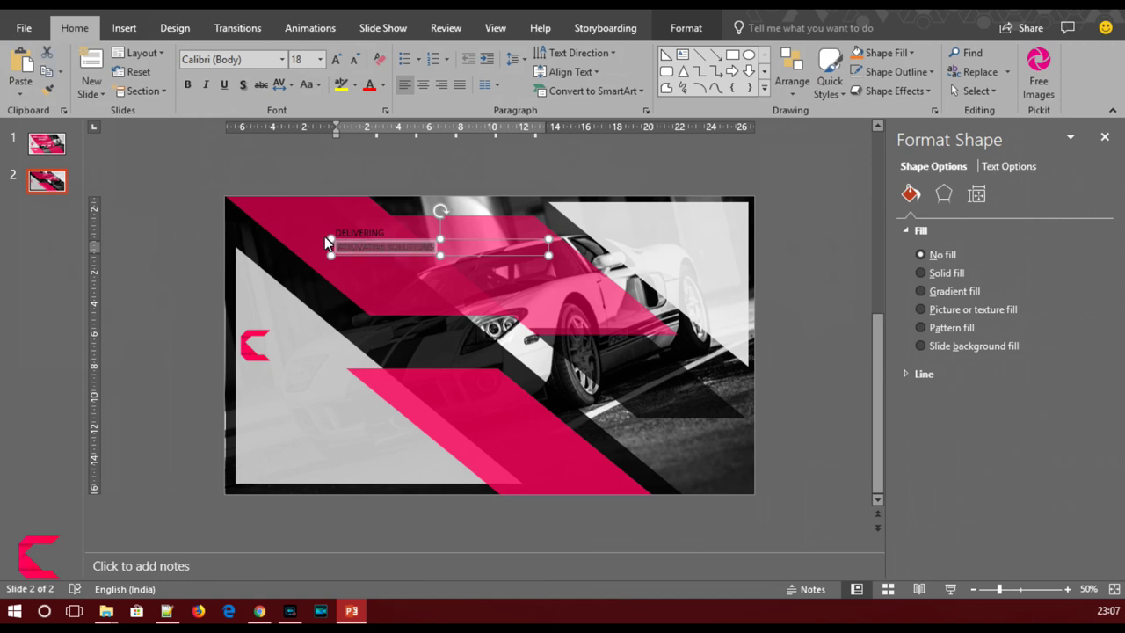
left_click(259, 63)
type("Kro\\")
key("Return")
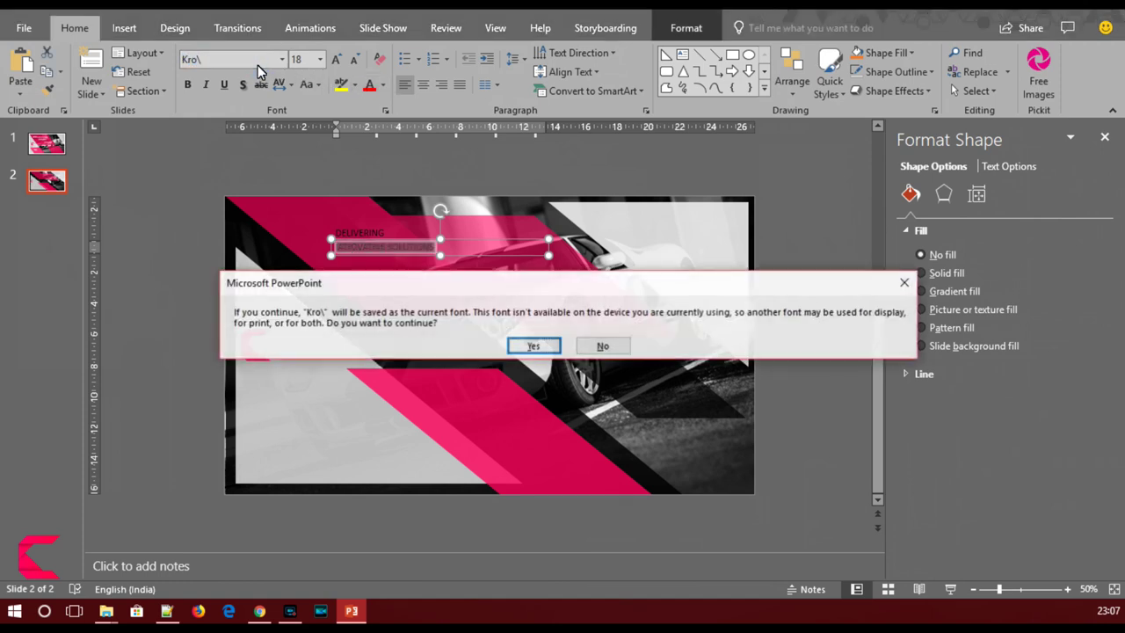
Apply Krona One to the headline and change it to uppercase
left_click(603, 347)
type("Kro")
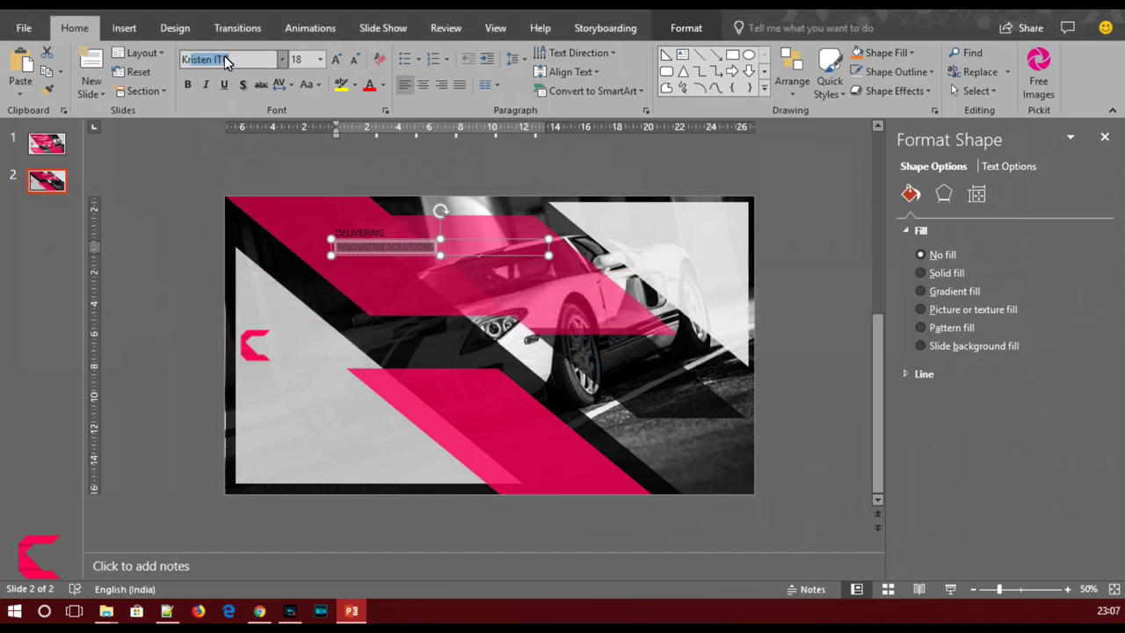
key("Return")
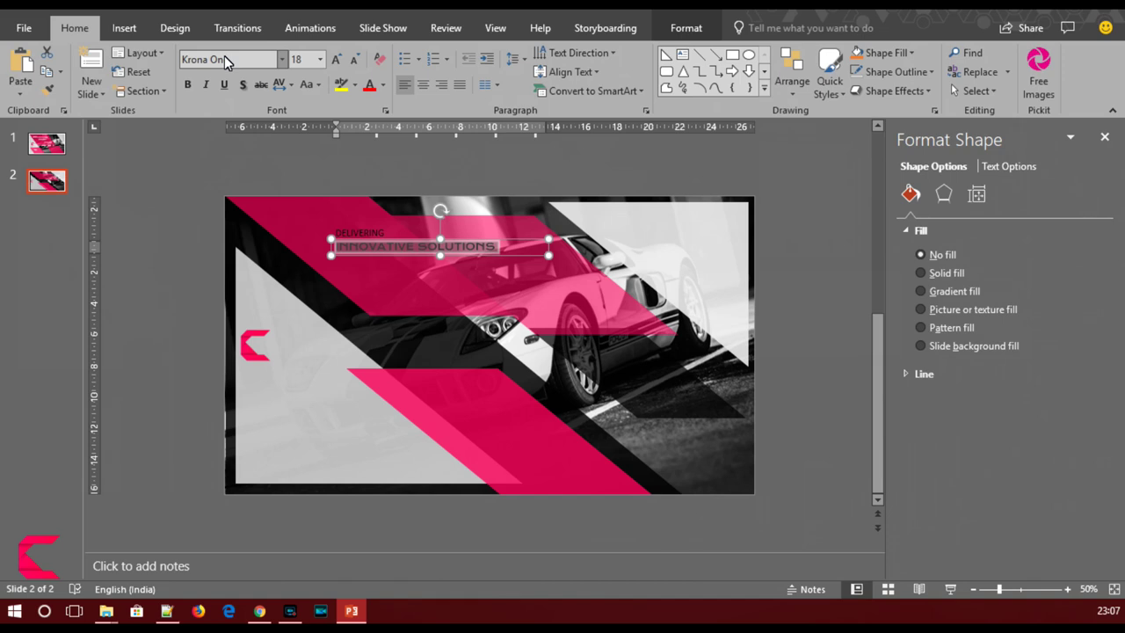
left_click(308, 84)
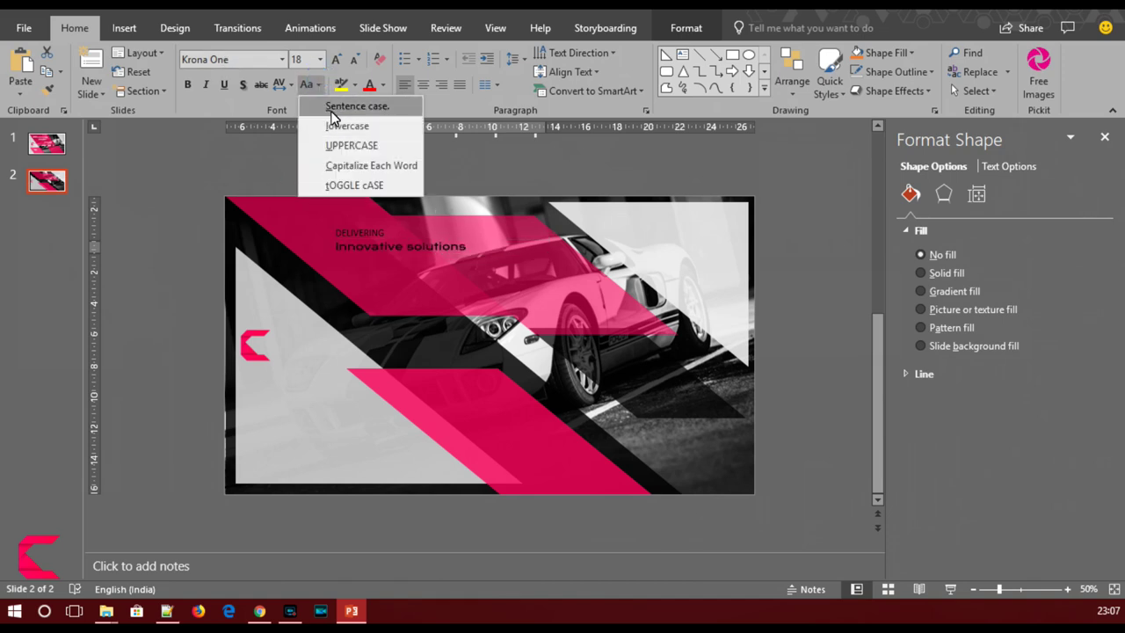
key("u")
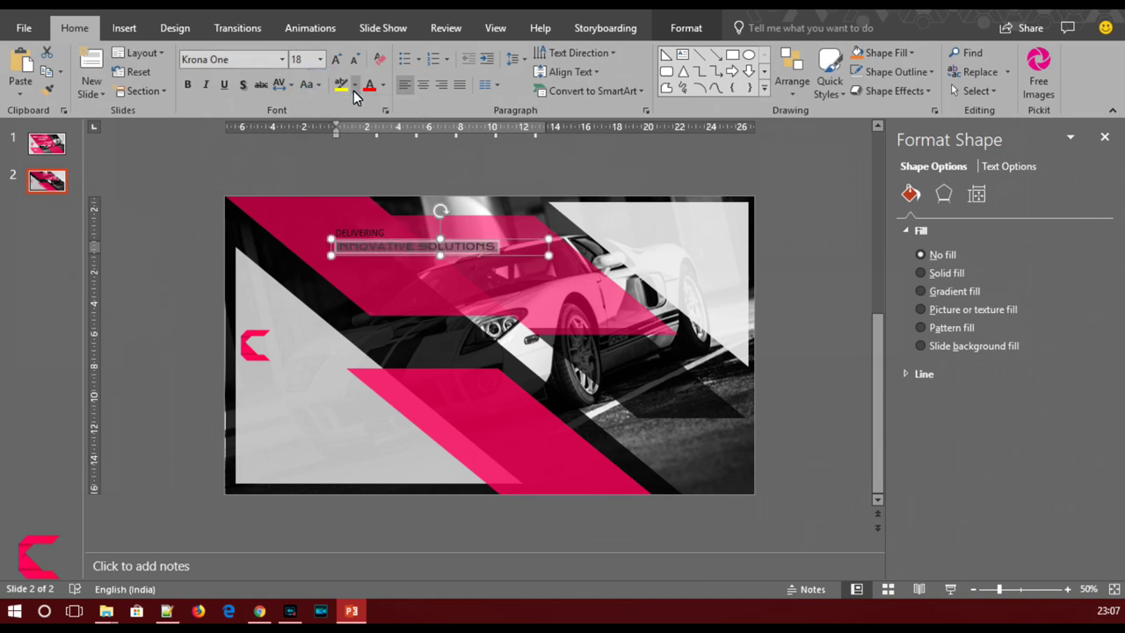
Make the headline white at 32 pt and shift its box right
left_click(383, 85)
left_click(372, 122)
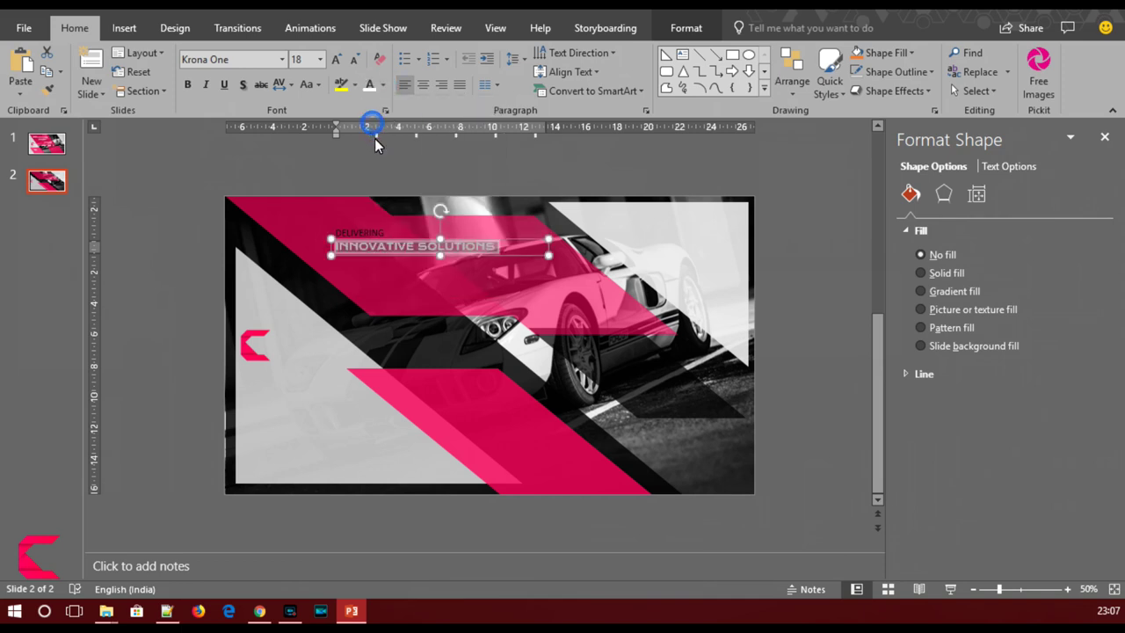
left_click(337, 59)
left_click(337, 59)
left_click(336, 58)
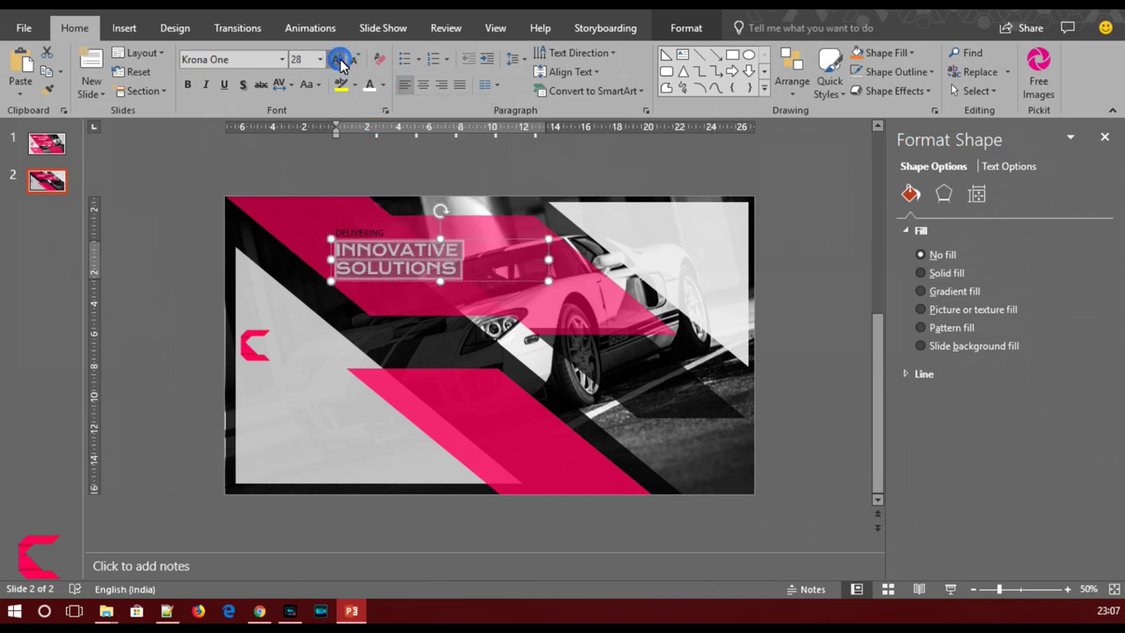
left_click(337, 59)
left_click(548, 264)
left_click(480, 248)
left_click_drag(486, 245, 515, 240)
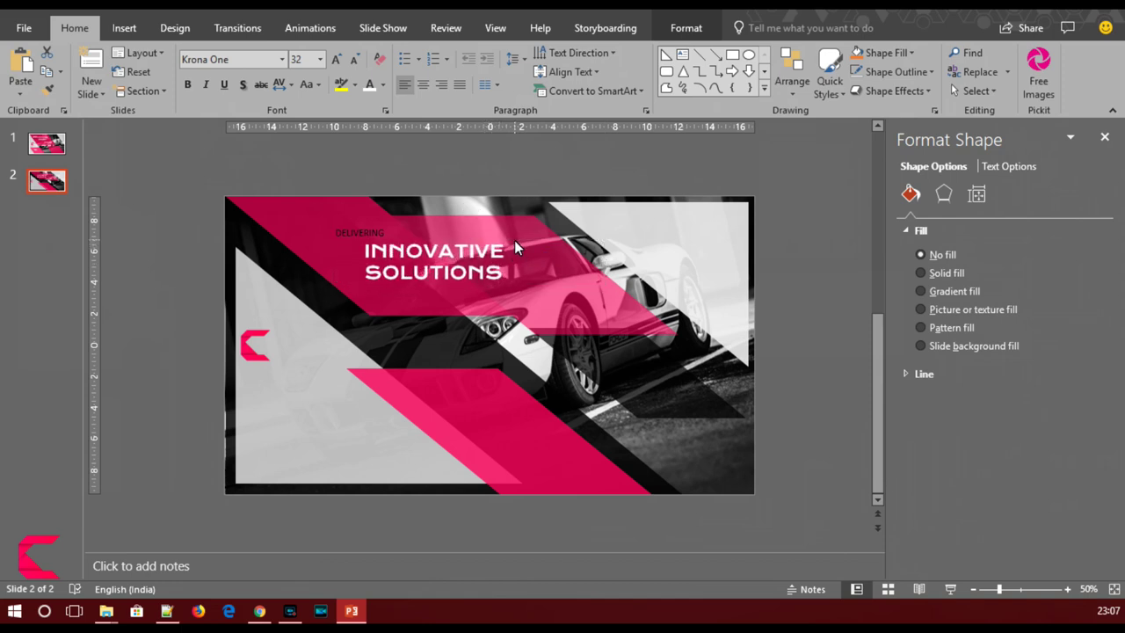
Set DELIVERING in Krona One and nudge its box slightly up and left
left_click(371, 236)
double_click(371, 233)
left_click(261, 59)
type("Kro")
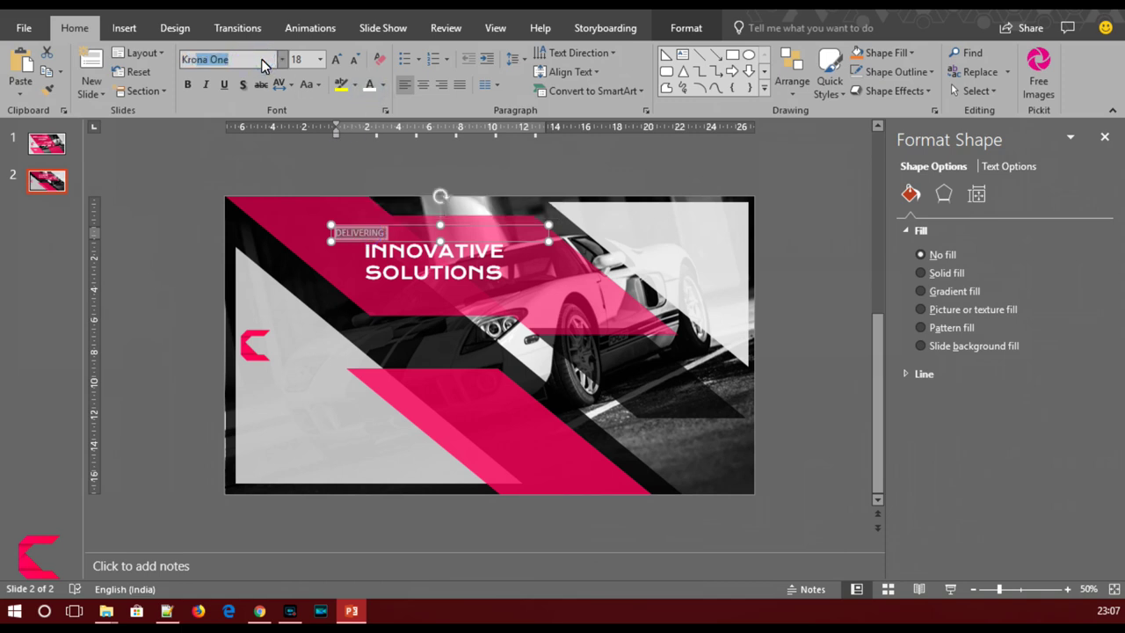
key("Return")
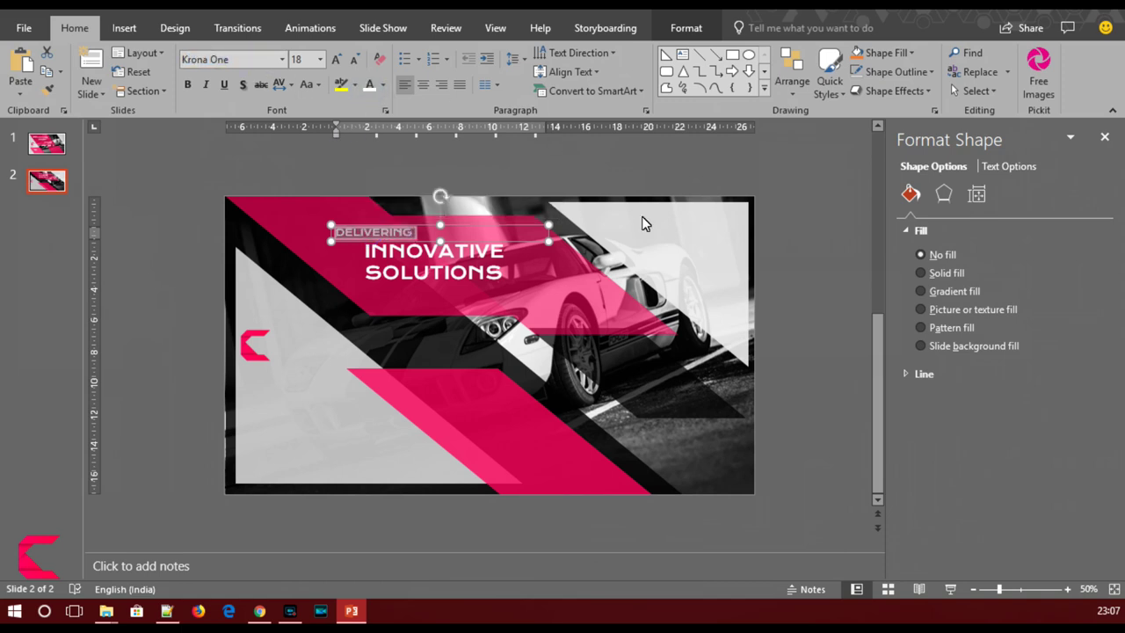
left_click(816, 362)
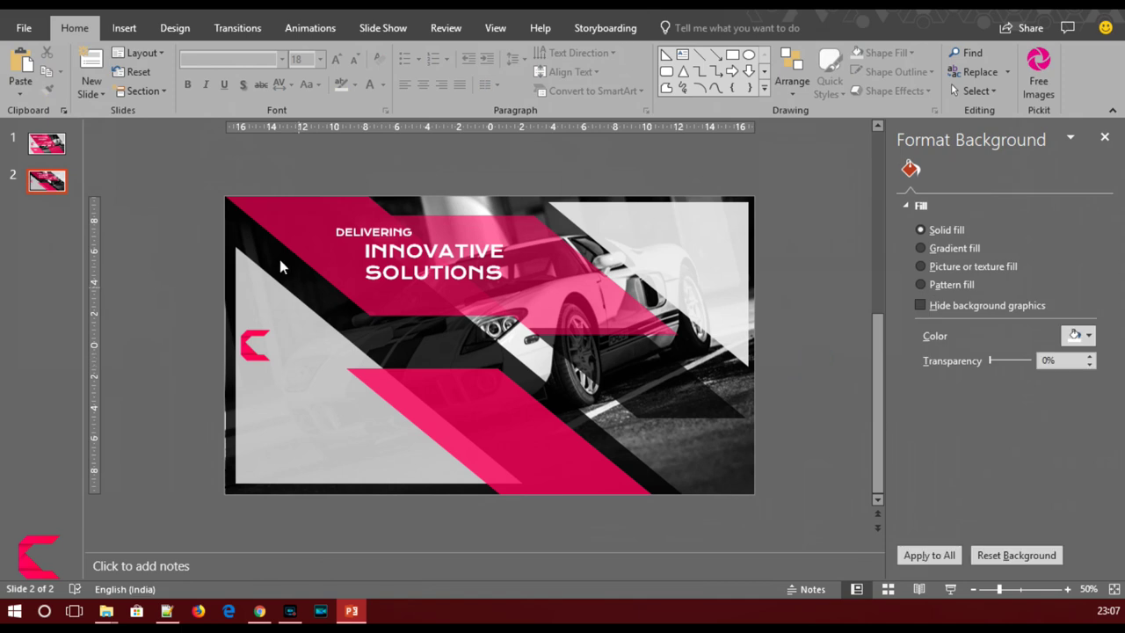
left_click(381, 233)
mouse_move(381, 234)
left_mouse_down()
mouse_move(370, 229)
mouse_move(408, 232)
mouse_move(382, 233)
left_mouse_up()
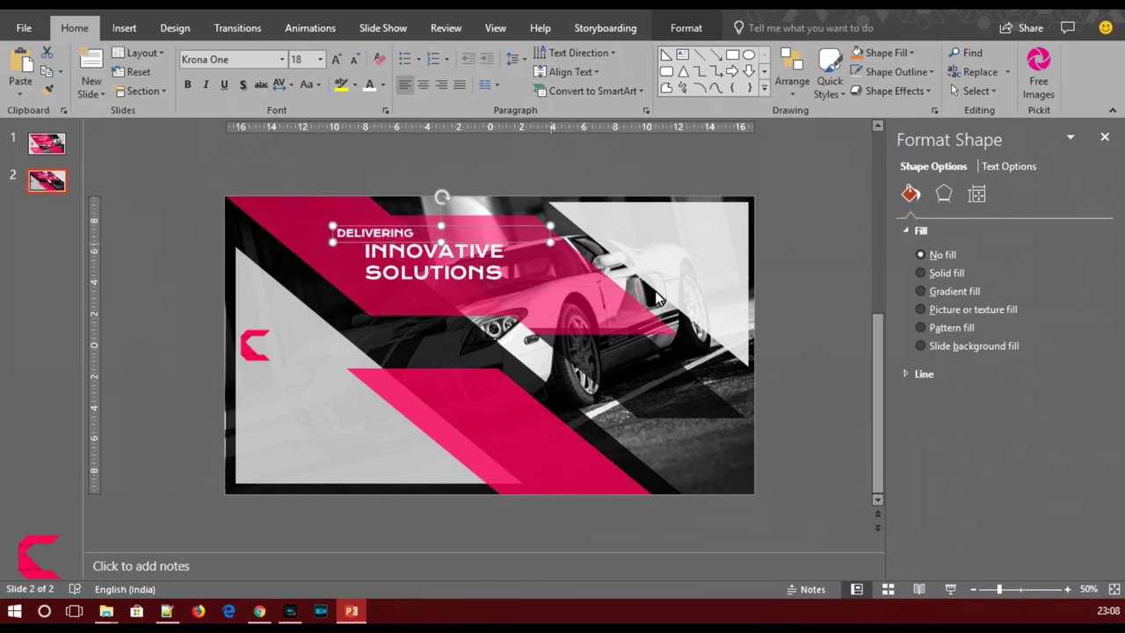
left_click(764, 387)
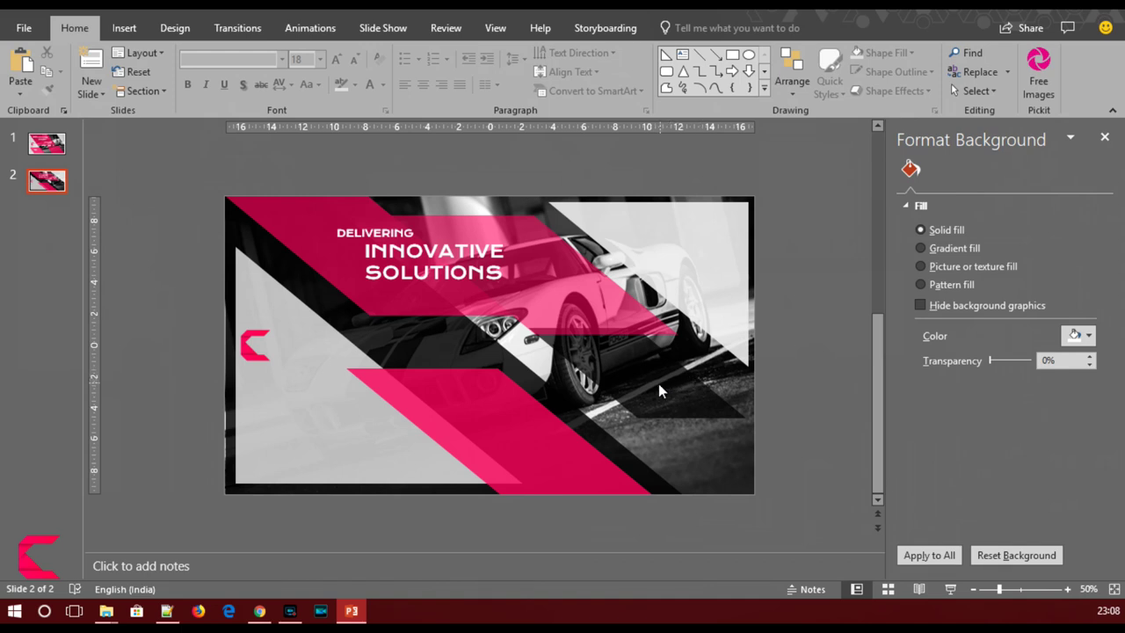
Make the INNOVATIVE SOLUTIONS headline bold
left_click(441, 272)
triple_click(441, 272)
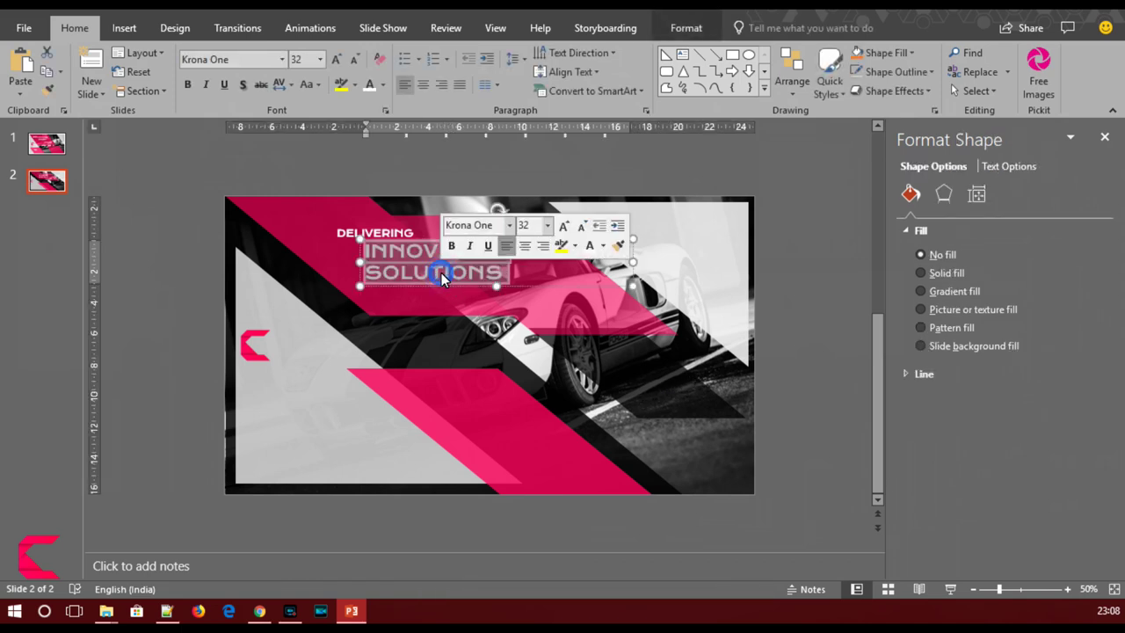
left_click(187, 84)
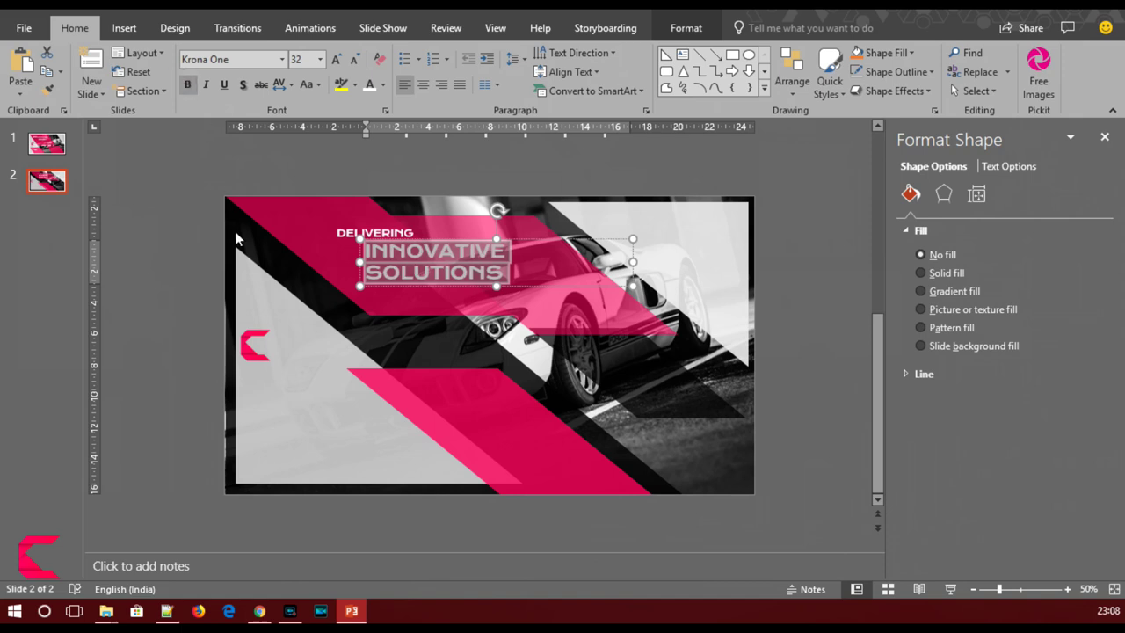
left_click(189, 292)
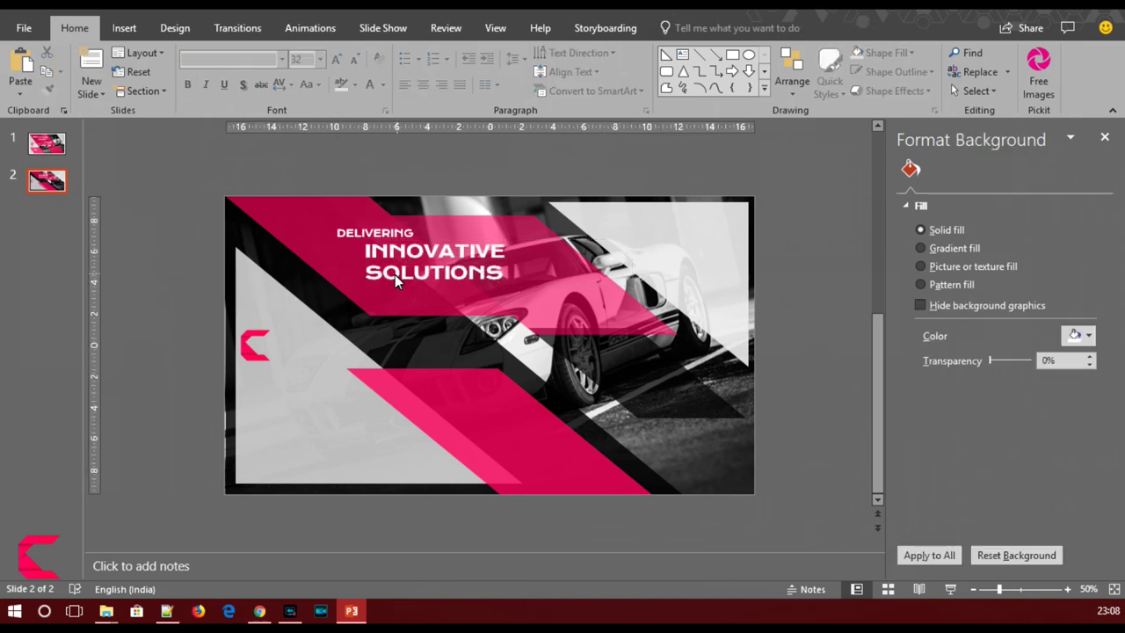
left_click(124, 28)
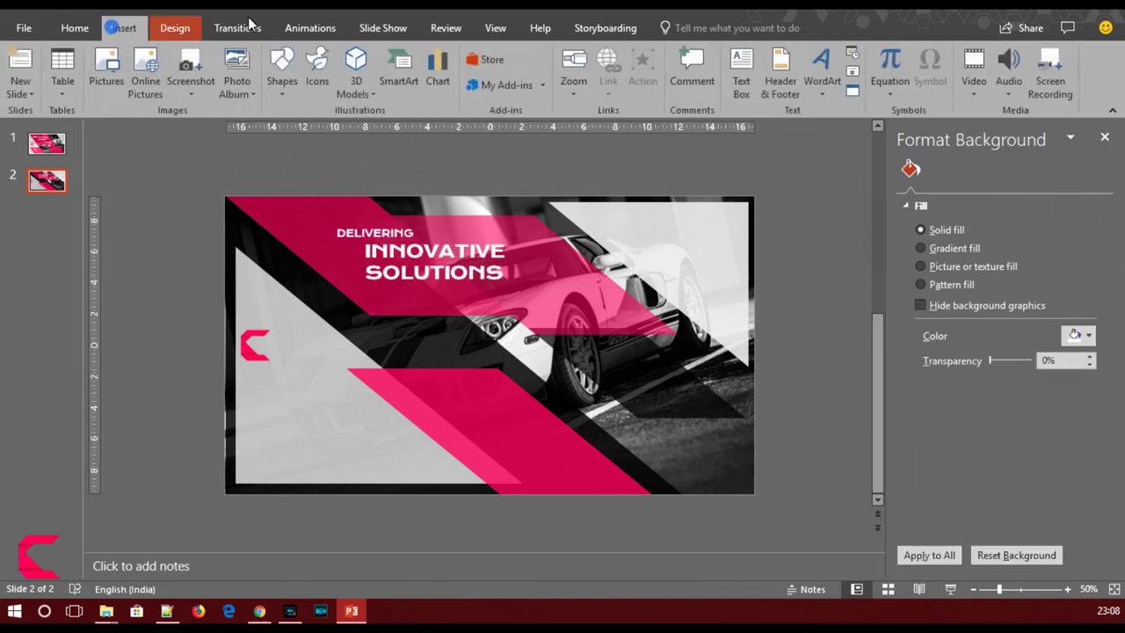
Draw a lower-left text box reading BUSINESS and PRESENTATIONS on two lines
left_click(743, 70)
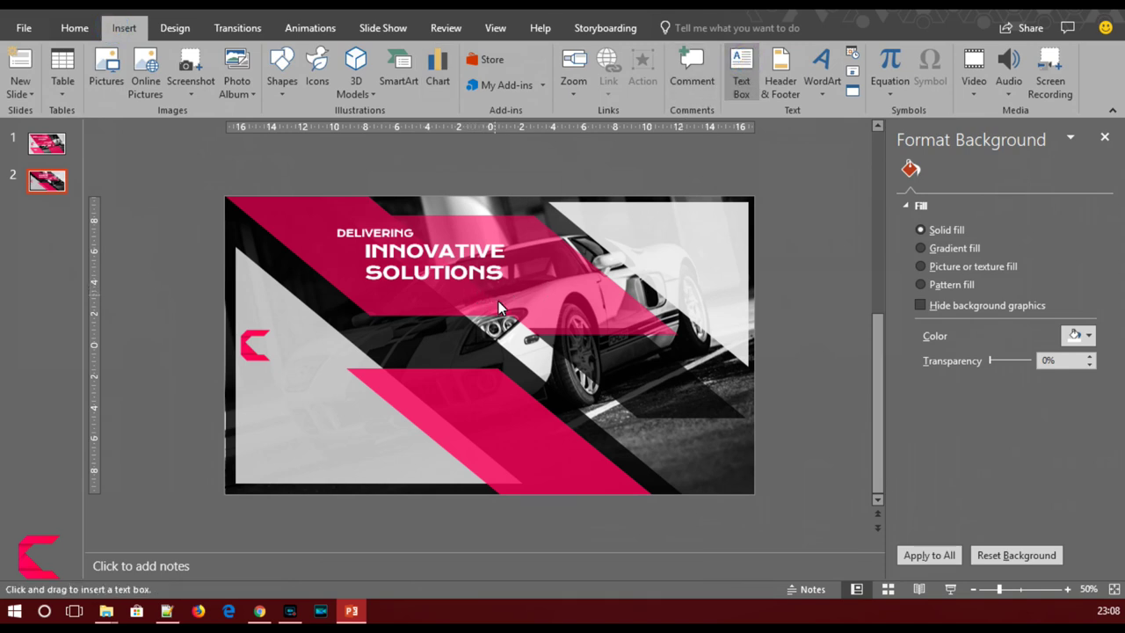
left_click_drag(254, 396, 374, 430)
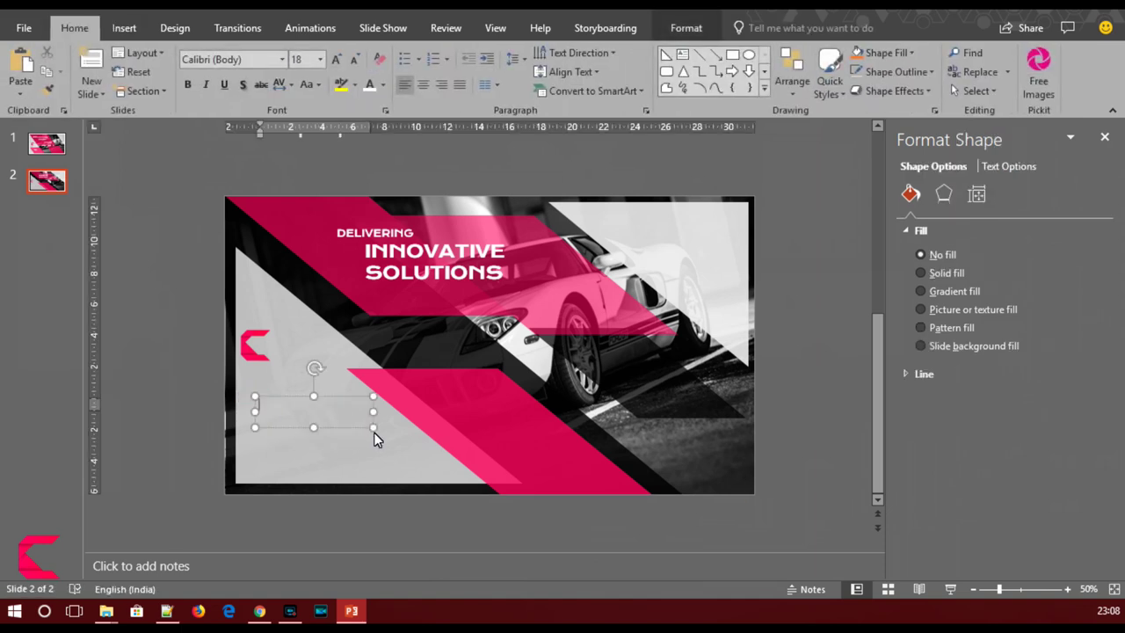
type("B")
type("USINESS")
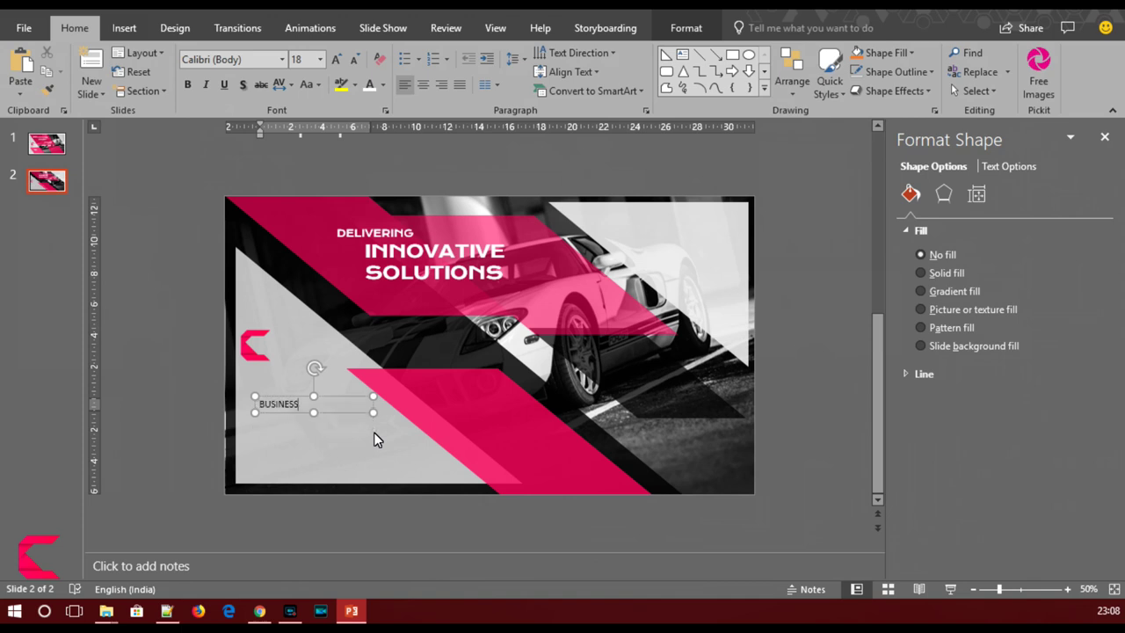
key("Return")
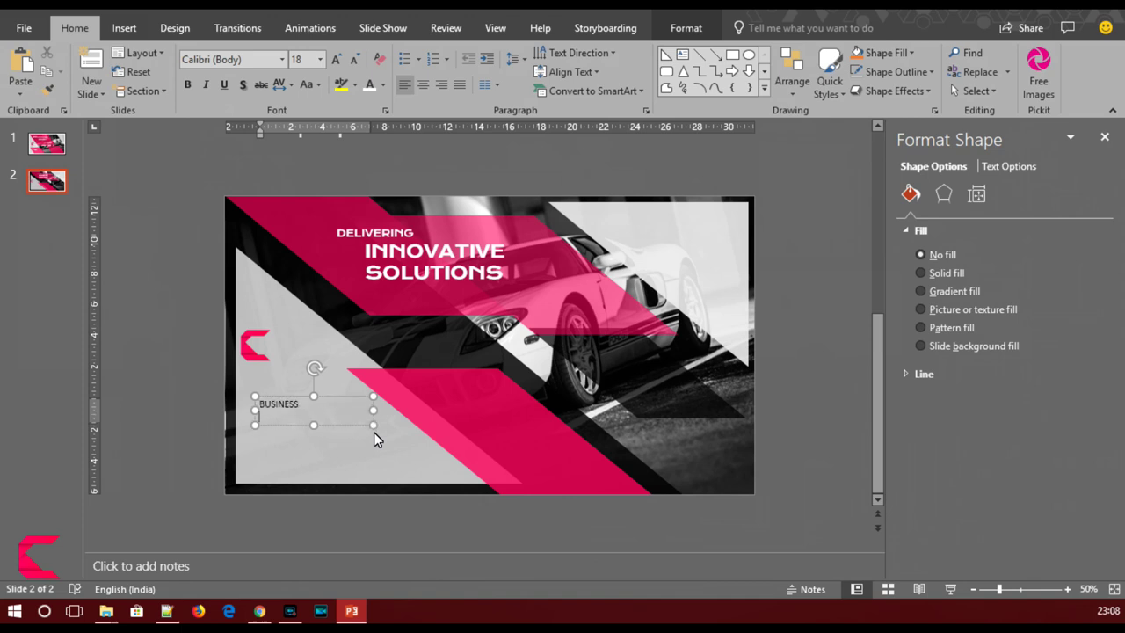
type("PRESENTATIONS")
Set the caption in Krona One, widen it, and move it to the lower-left corner
key("ctrl+a")
left_click(271, 60)
type("Krona One")
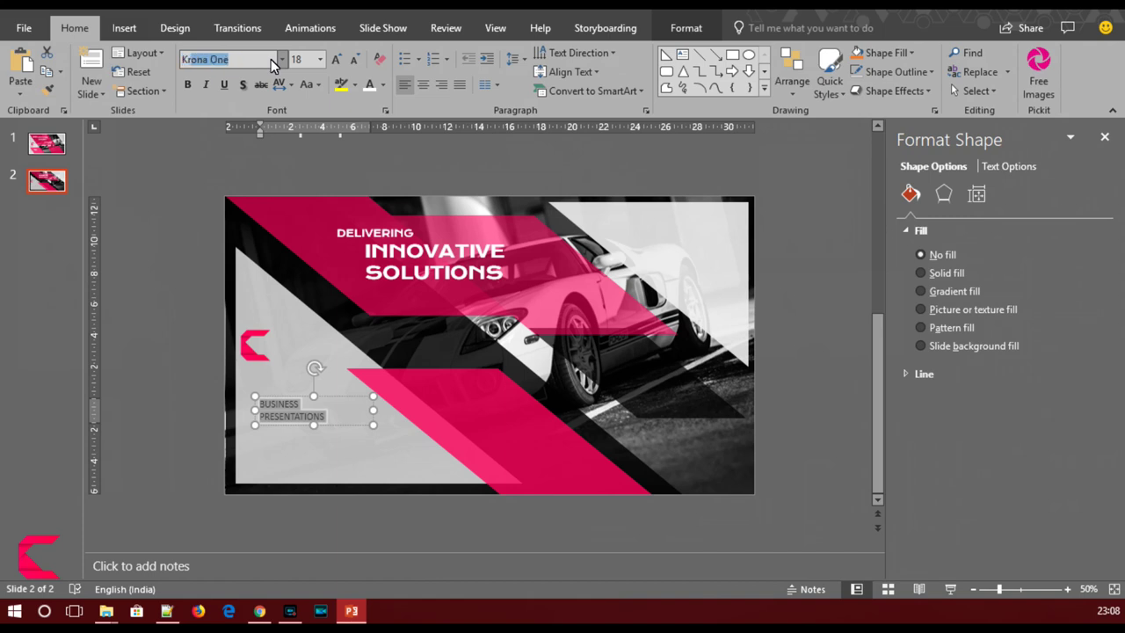
key("Return")
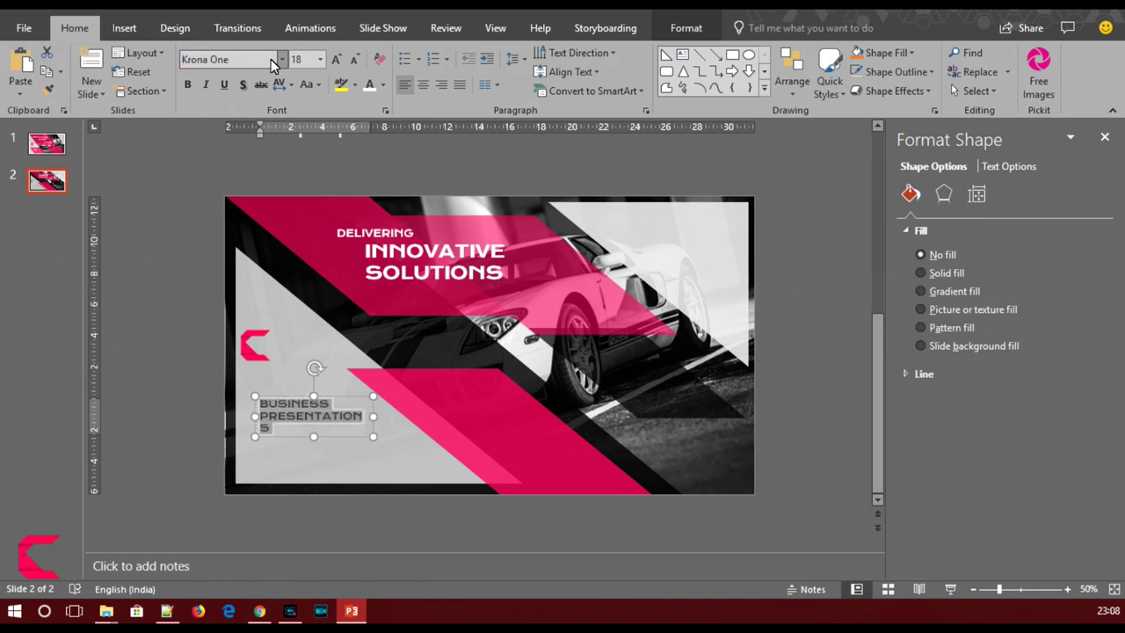
left_click_drag(373, 436, 391, 426)
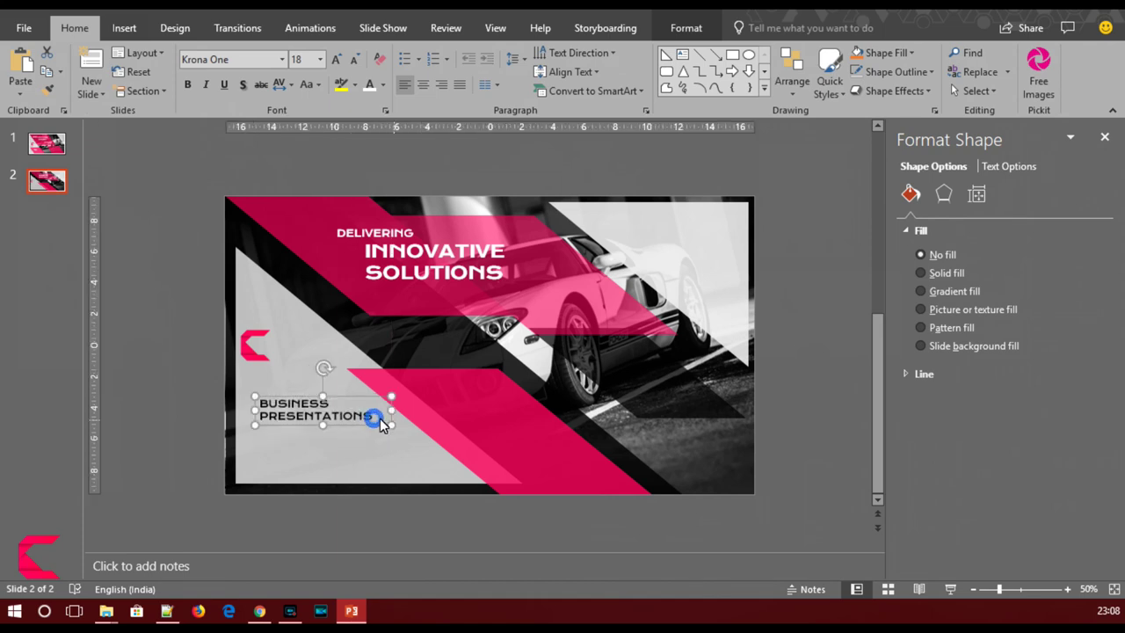
left_click_drag(335, 396, 324, 437)
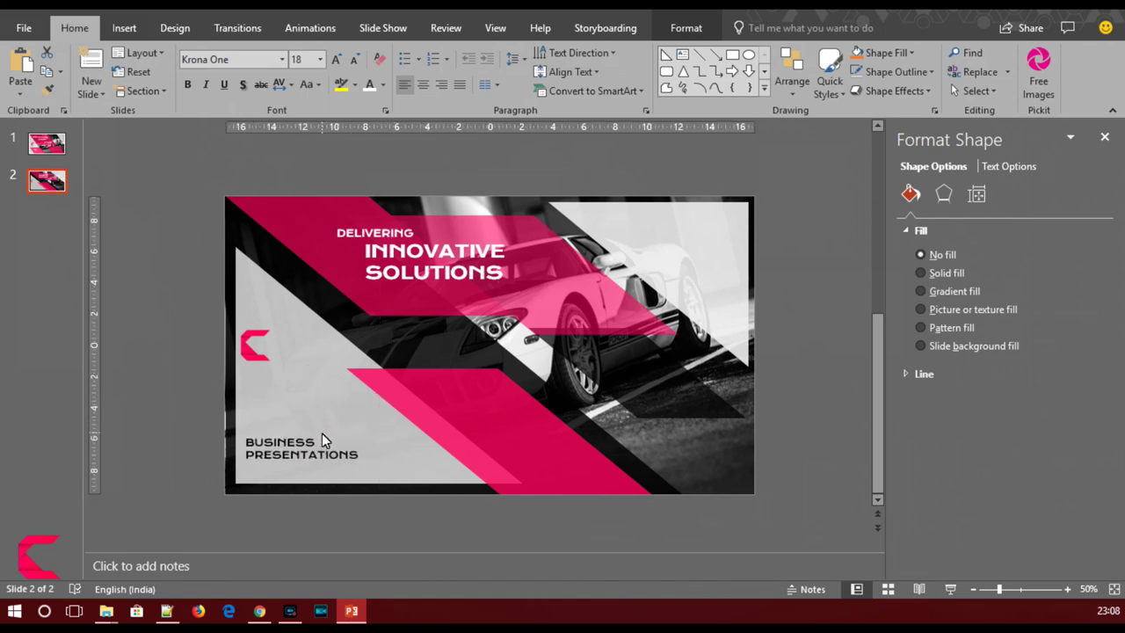
left_click_drag(322, 433, 322, 443)
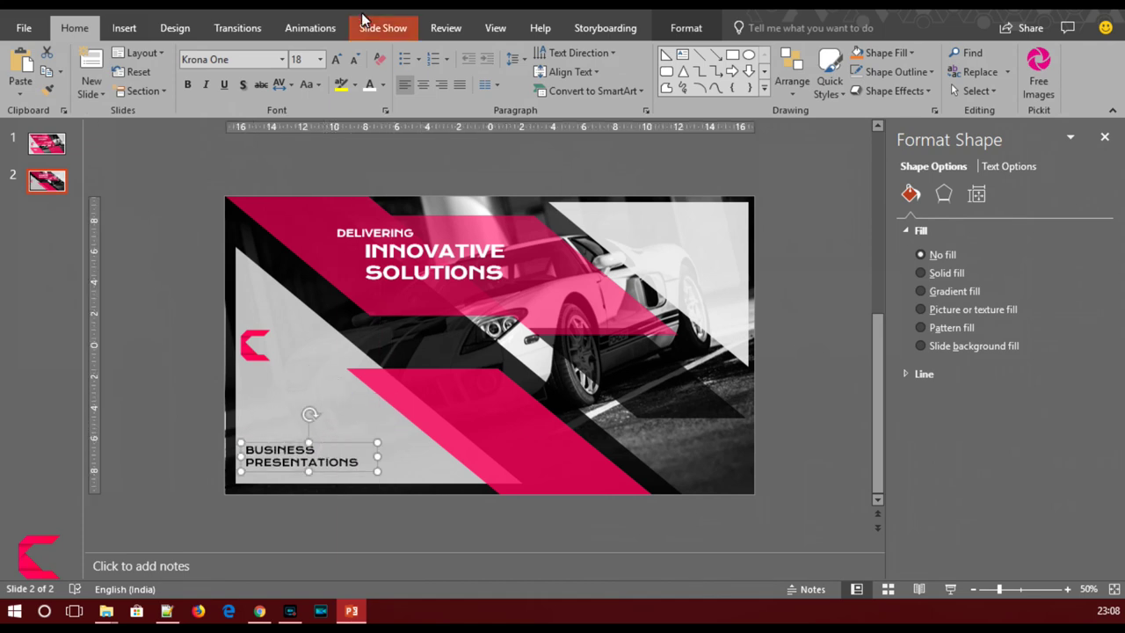
left_click(383, 85)
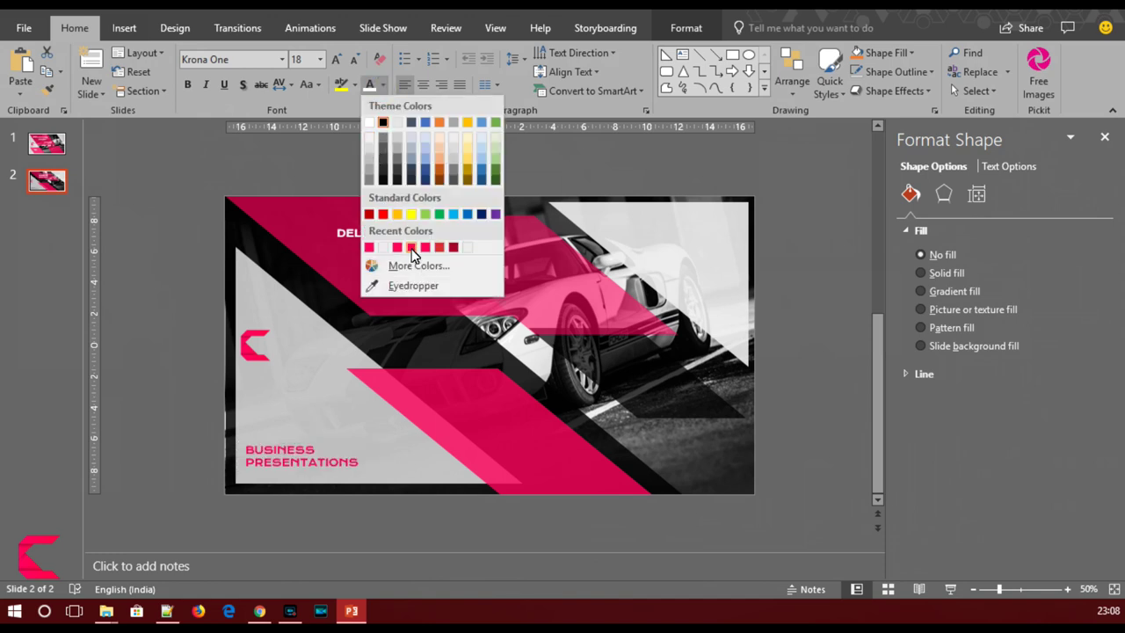
left_click(367, 182)
mouse_move(253, 350)
left_mouse_down()
mouse_move(270, 387)
mouse_move(258, 424)
left_mouse_up()
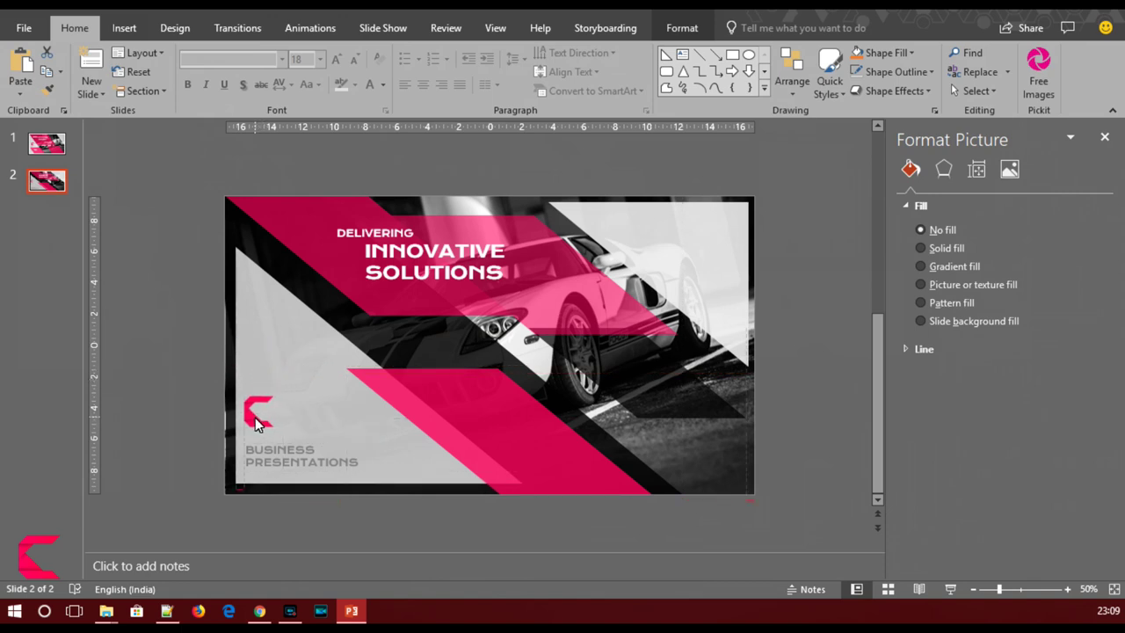
left_click(189, 342)
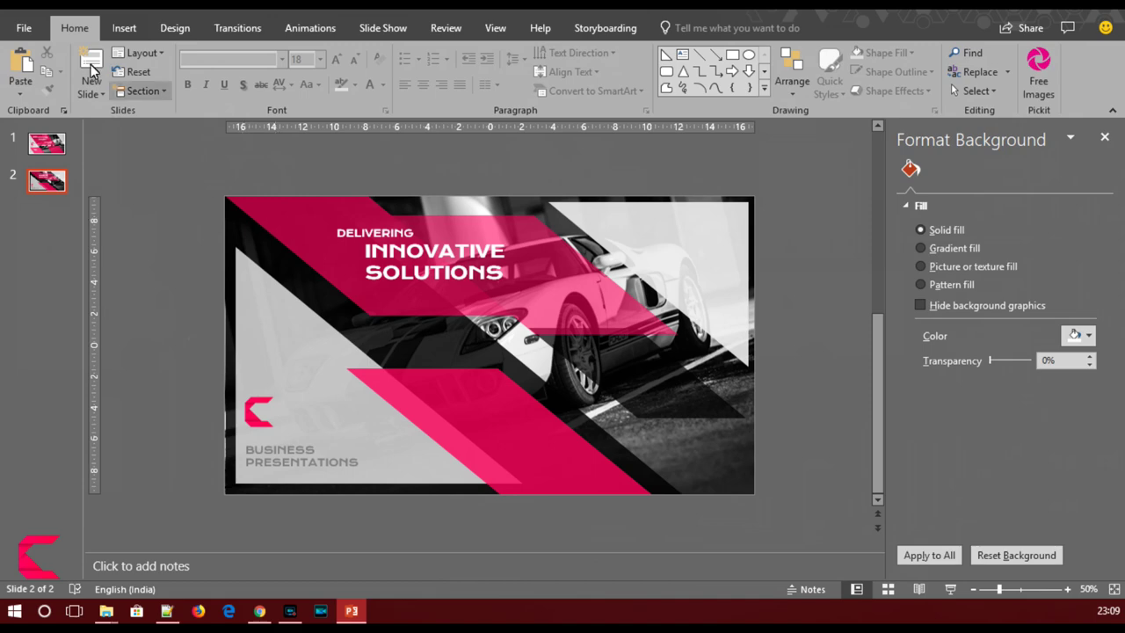
left_click(123, 27)
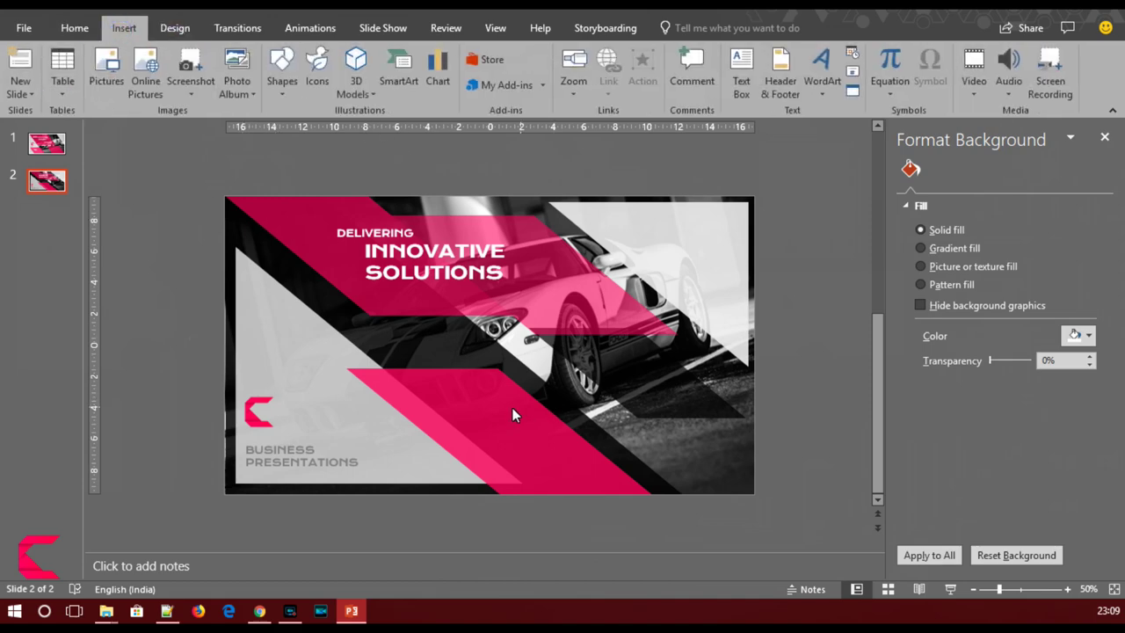
Draw a long bar beside the C logo, flip it horizontally and slant it into a parallelogram
left_click(282, 75)
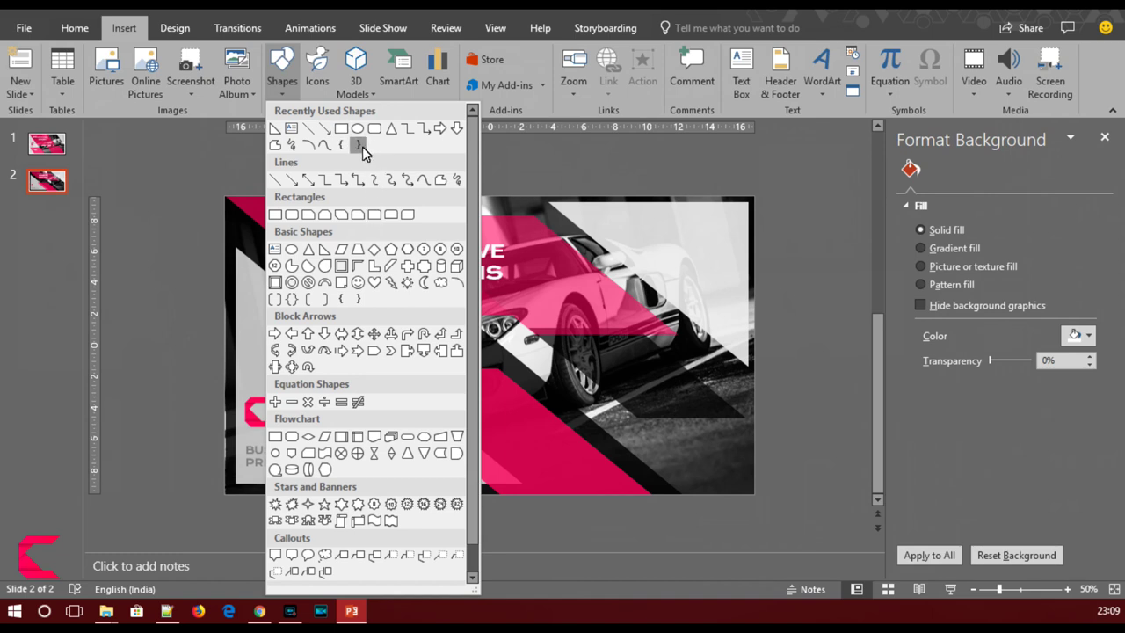
left_click(340, 250)
left_click_drag(310, 397, 490, 418)
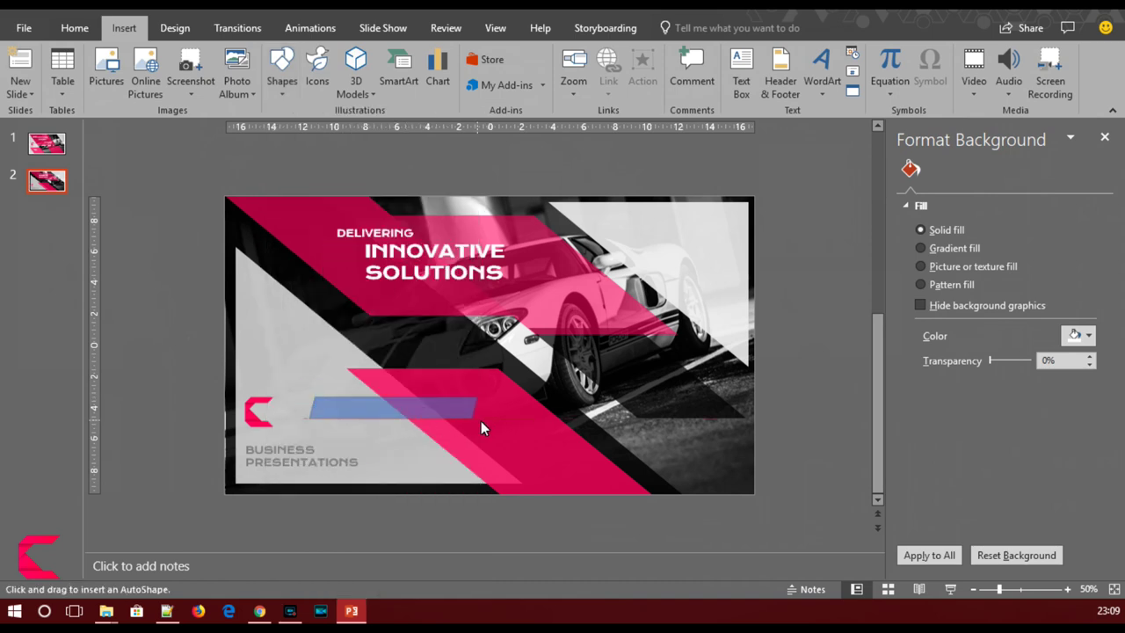
left_click(851, 90)
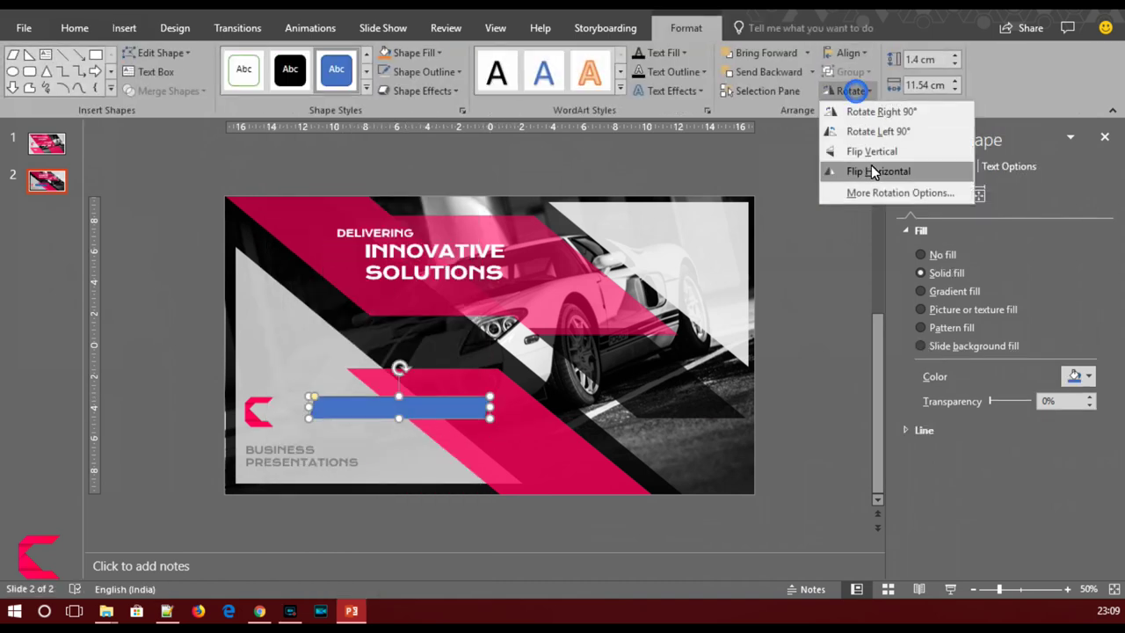
left_click(871, 171)
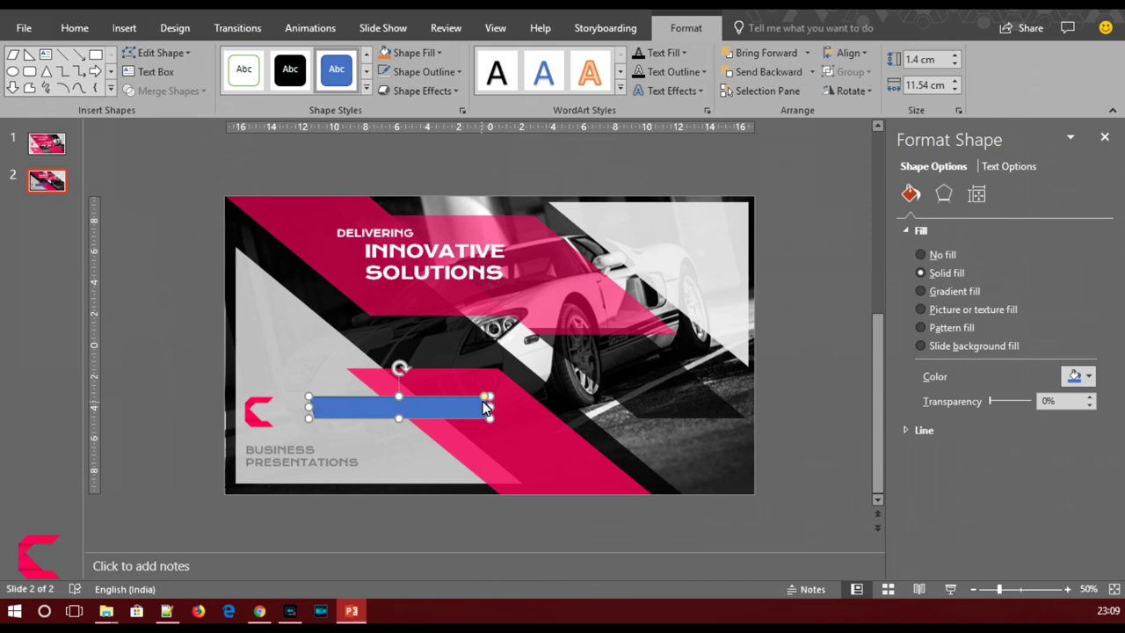
left_click_drag(483, 400, 452, 400)
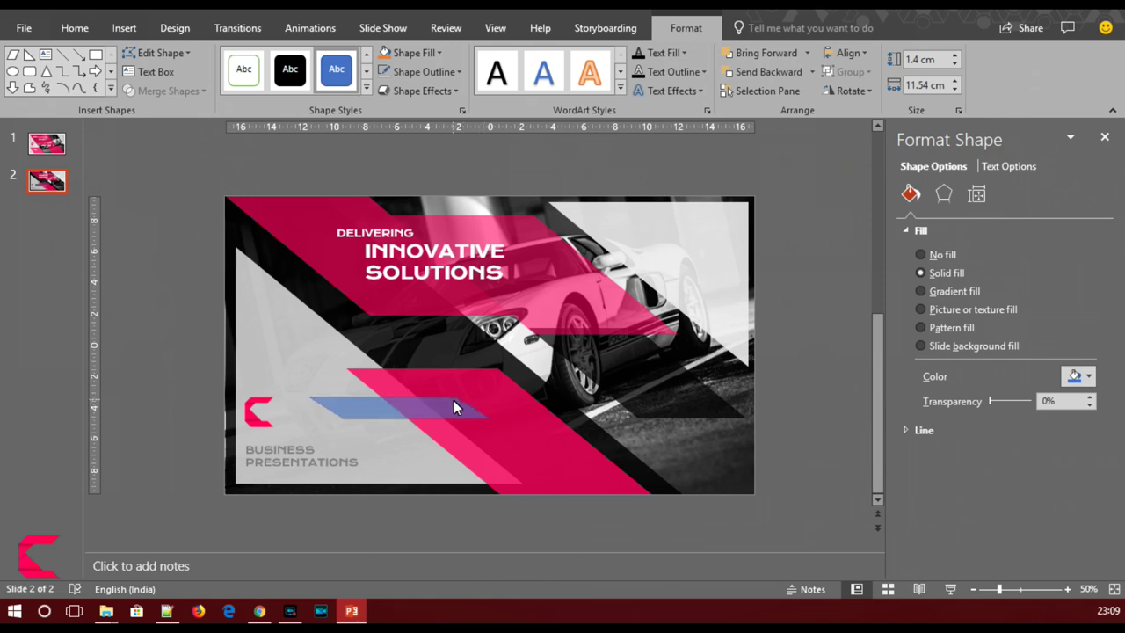
Position the parallelogram next to the C logo
mouse_move(454, 401)
left_mouse_down()
mouse_move(499, 415)
mouse_move(529, 395)
left_mouse_up()
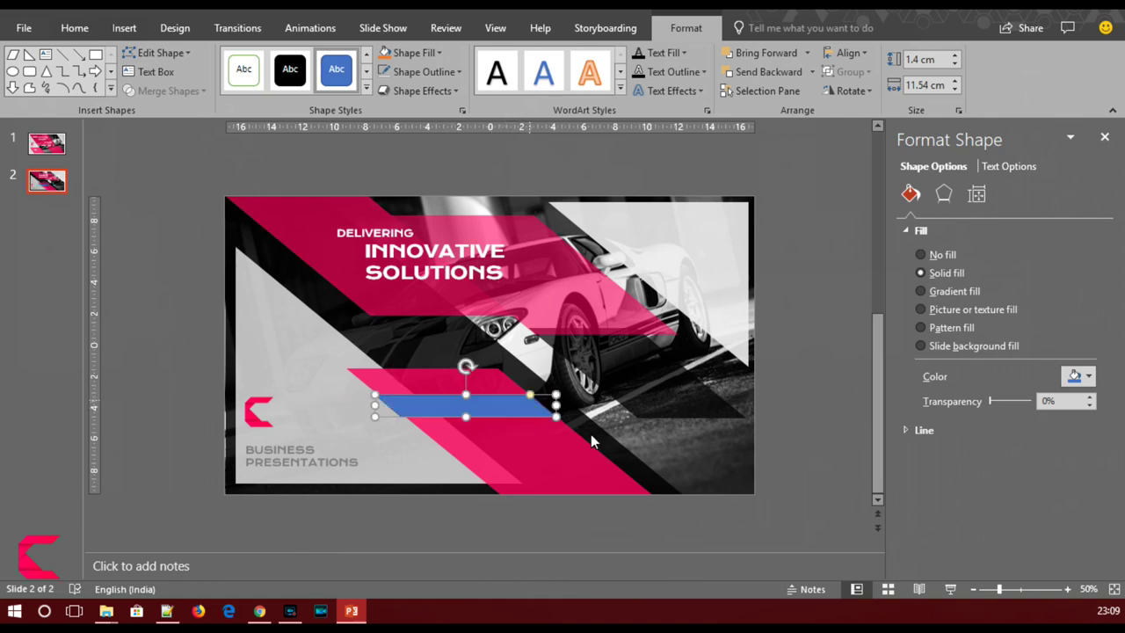
left_click(814, 455)
left_click(501, 409)
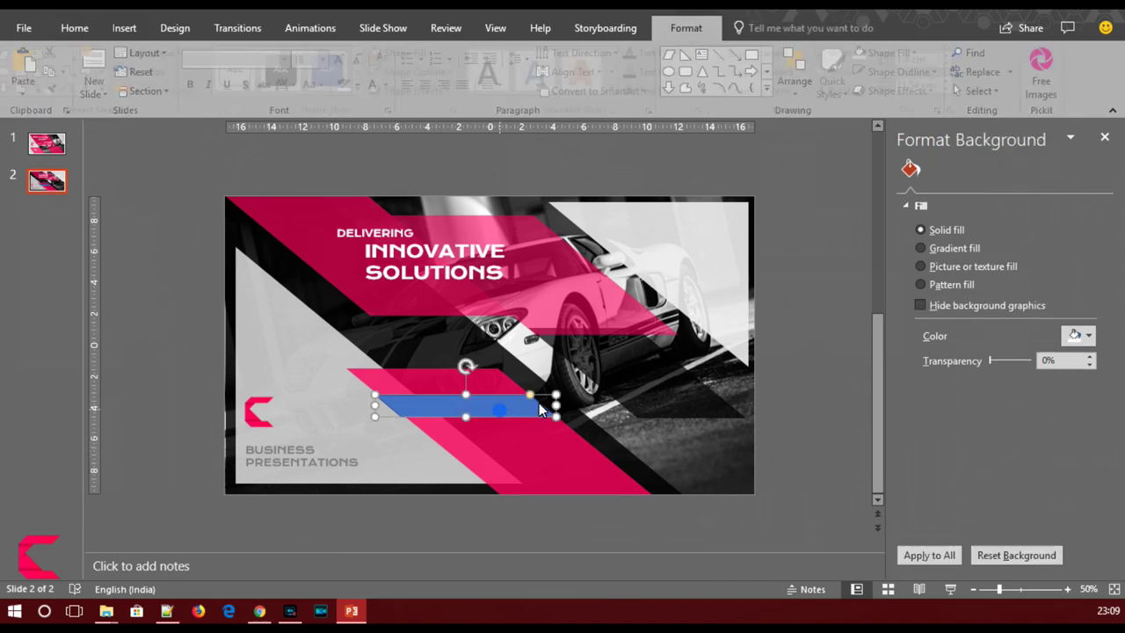
mouse_move(530, 398)
left_mouse_down()
mouse_move(442, 409)
mouse_move(440, 423)
left_mouse_up()
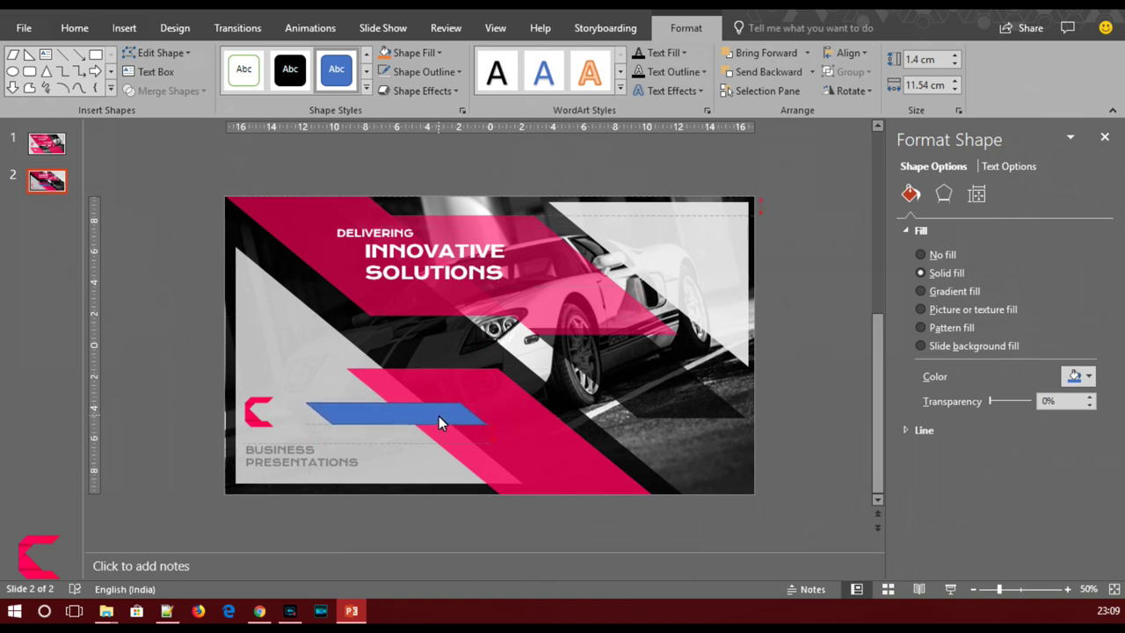
left_click_drag(440, 423, 441, 423)
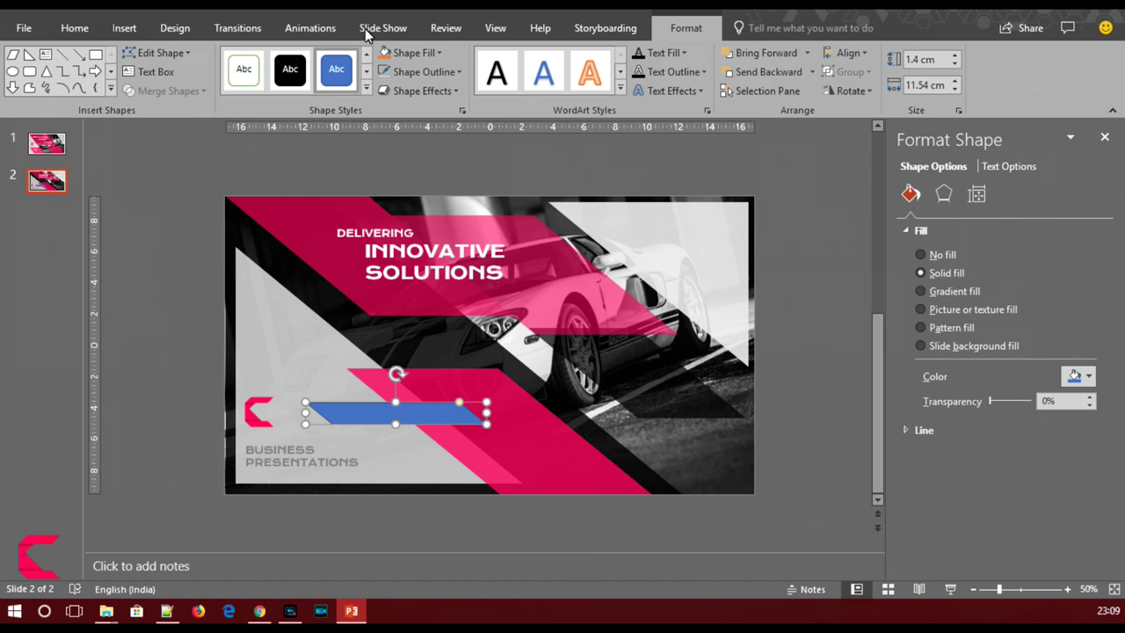
Give the parallelogram a white outline and no fill, and stretch it wider
left_click(446, 73)
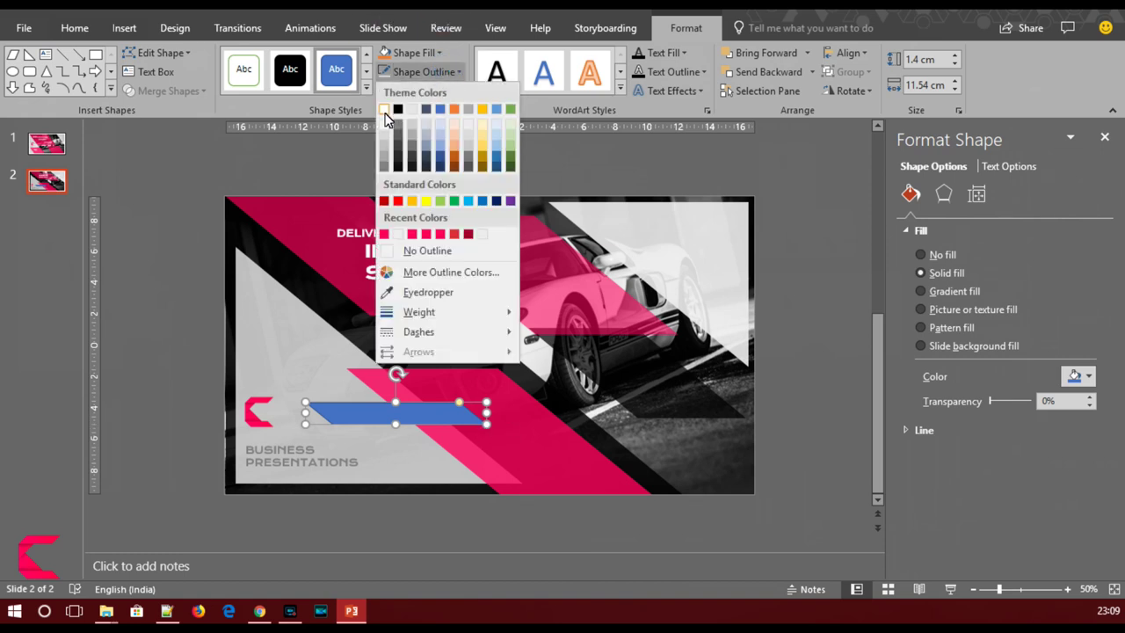
left_click(384, 110)
left_click(426, 53)
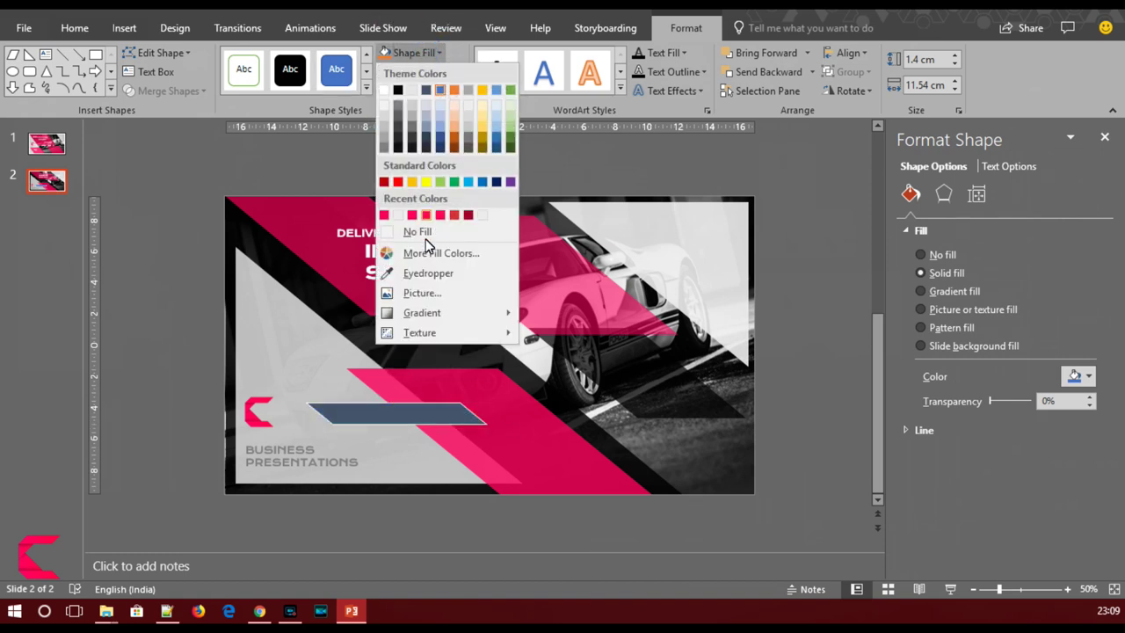
left_click(424, 230)
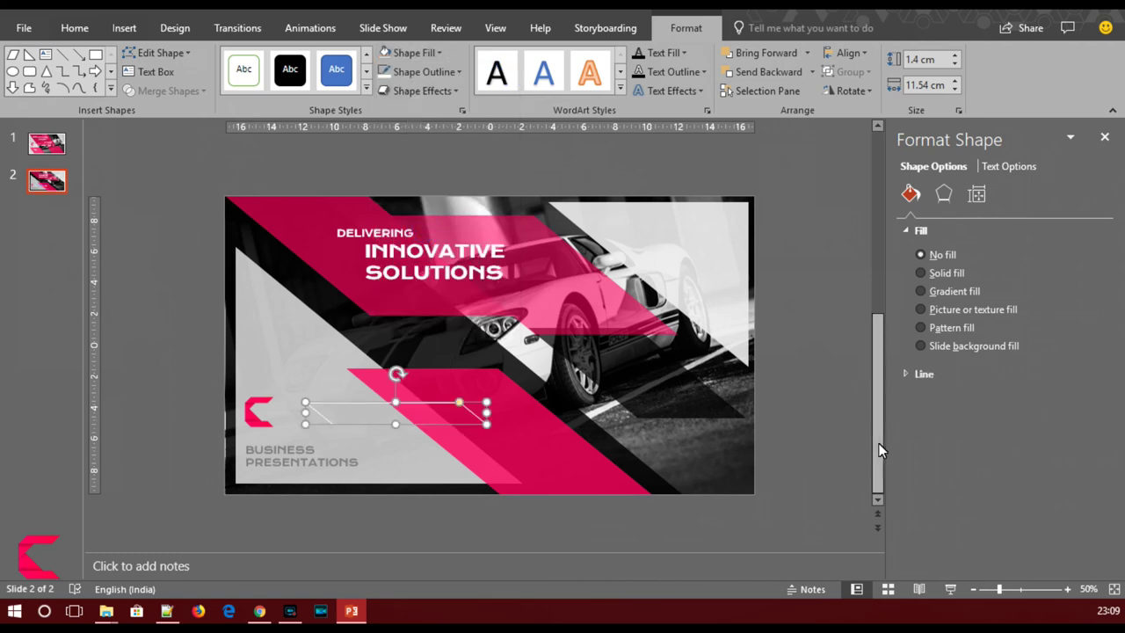
left_click(786, 413)
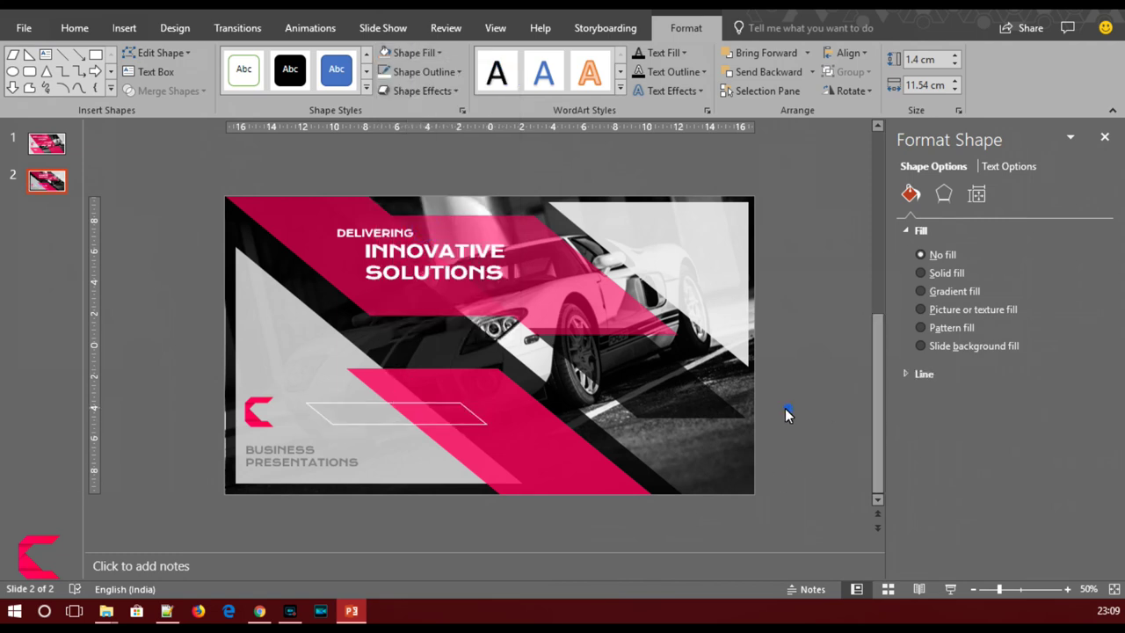
left_click(482, 424)
left_click_drag(483, 413, 533, 418)
right_click(422, 426)
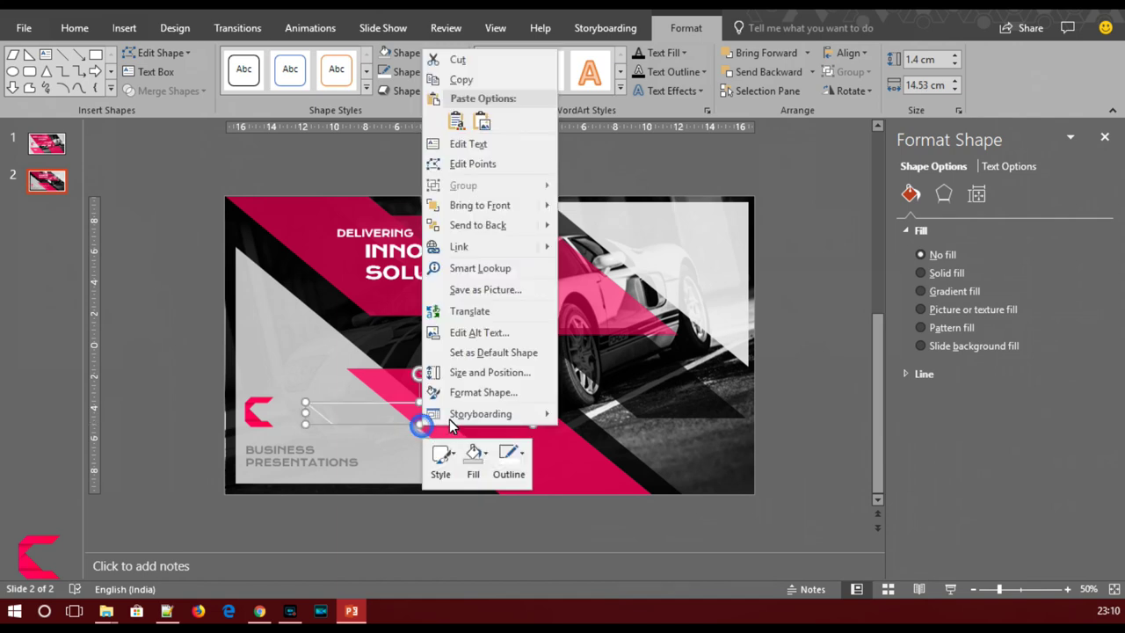
Type CREATIVE VENUS inside the parallelogram and set it in Krona One
left_click(479, 145)
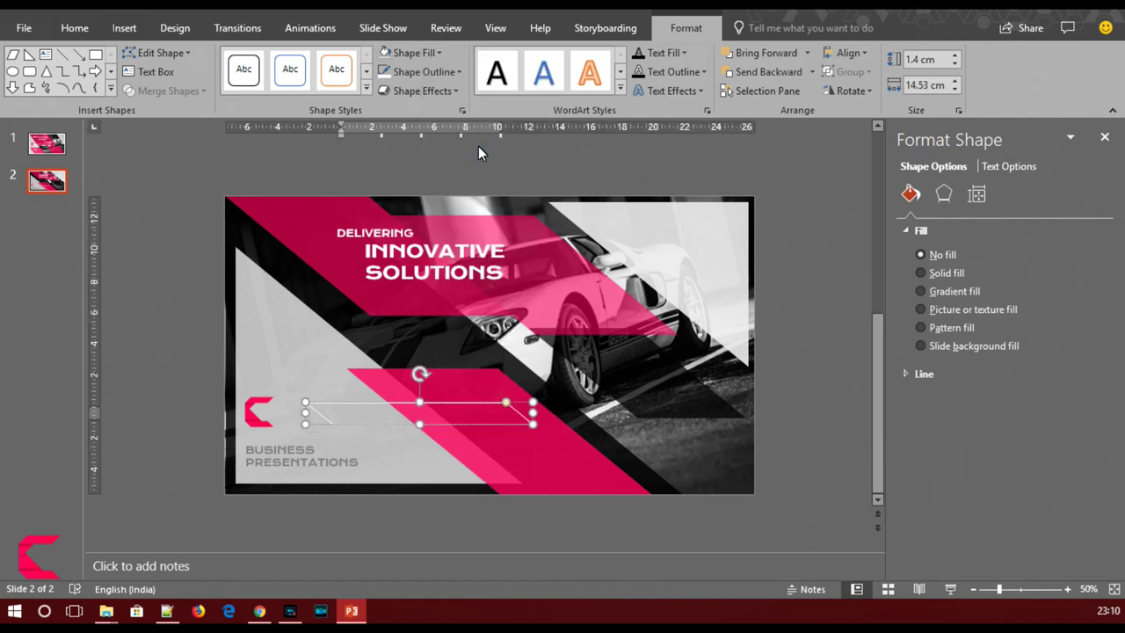
left_click(449, 419)
type("cREATIVE VENUS")
key("ctrl+a")
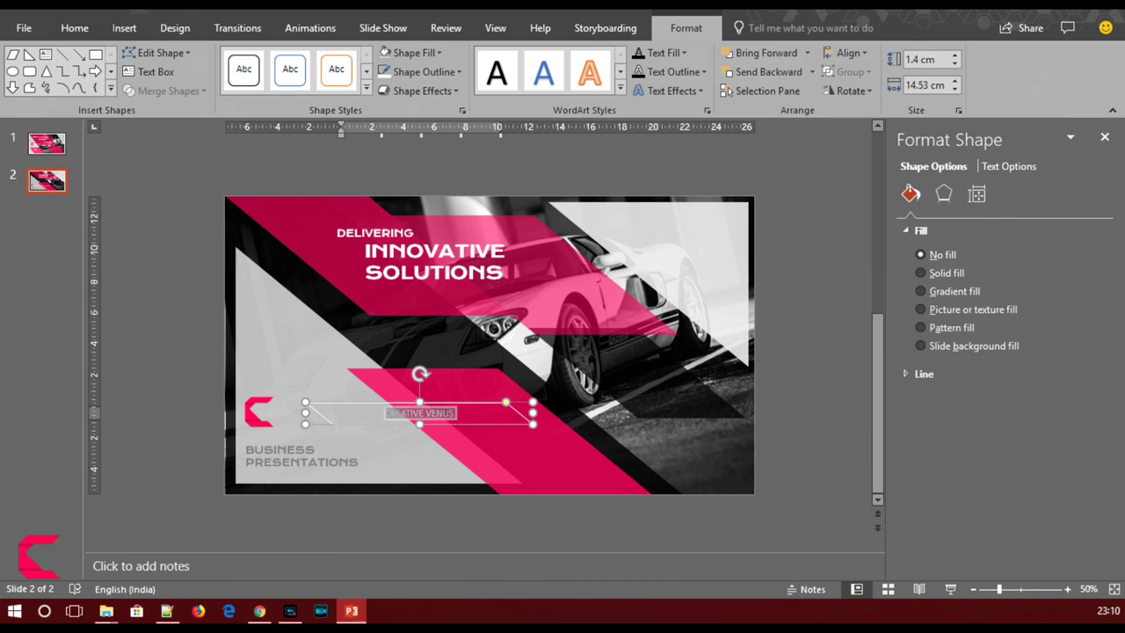
left_click(75, 27)
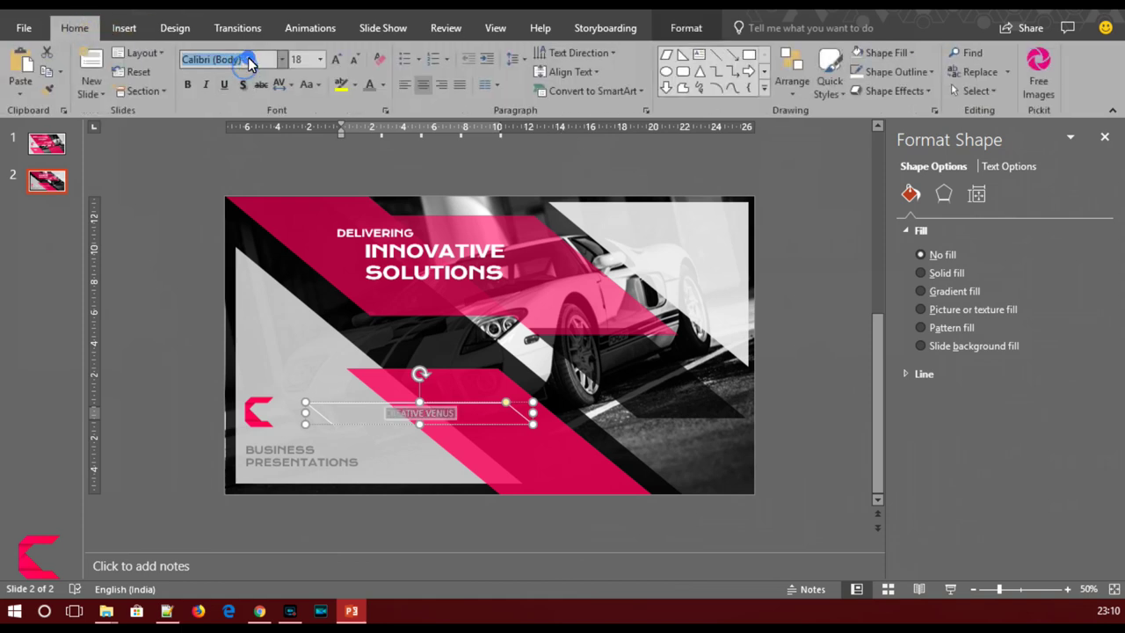
left_click(248, 57)
type("Krona One")
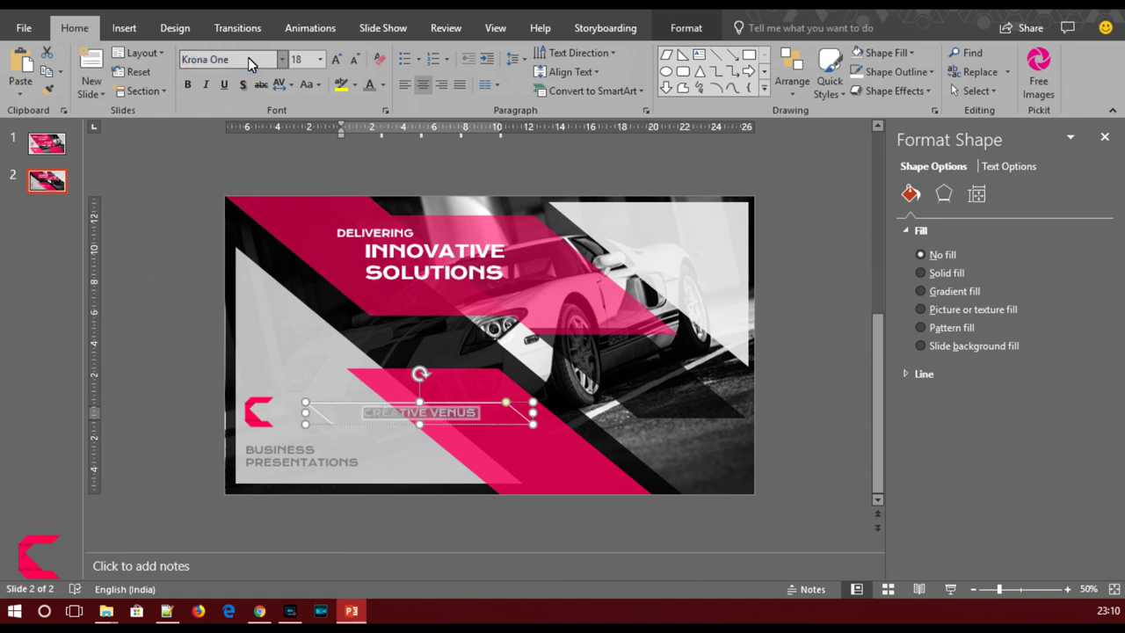
key("Return")
Make the tag text black at size 20 and move the tag right
left_click(384, 84)
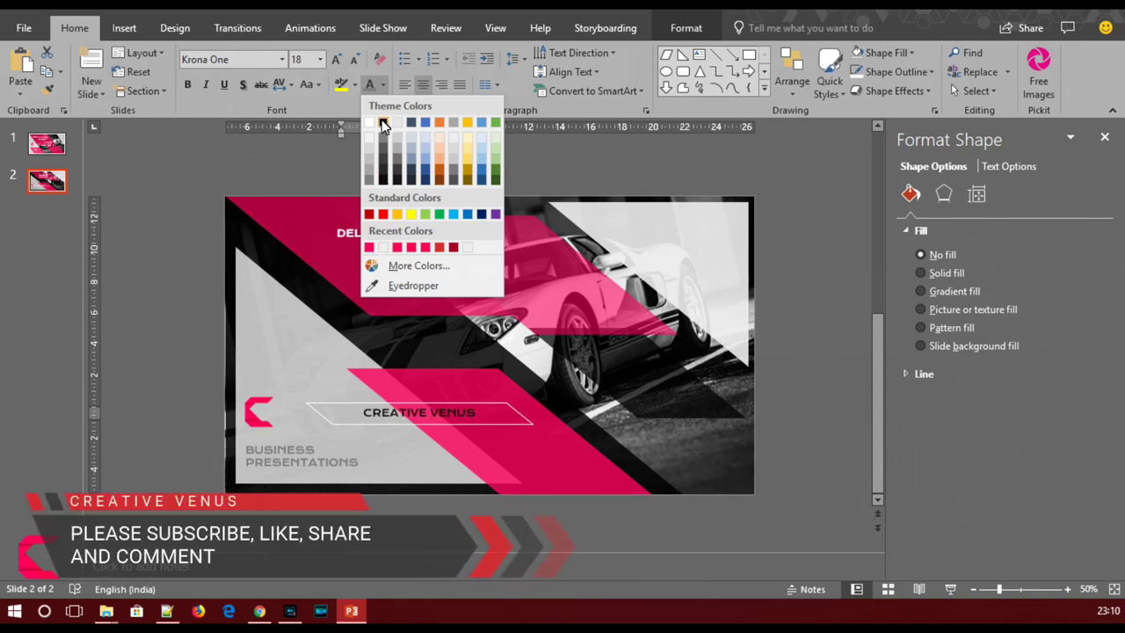
left_click(382, 123)
left_click(336, 59)
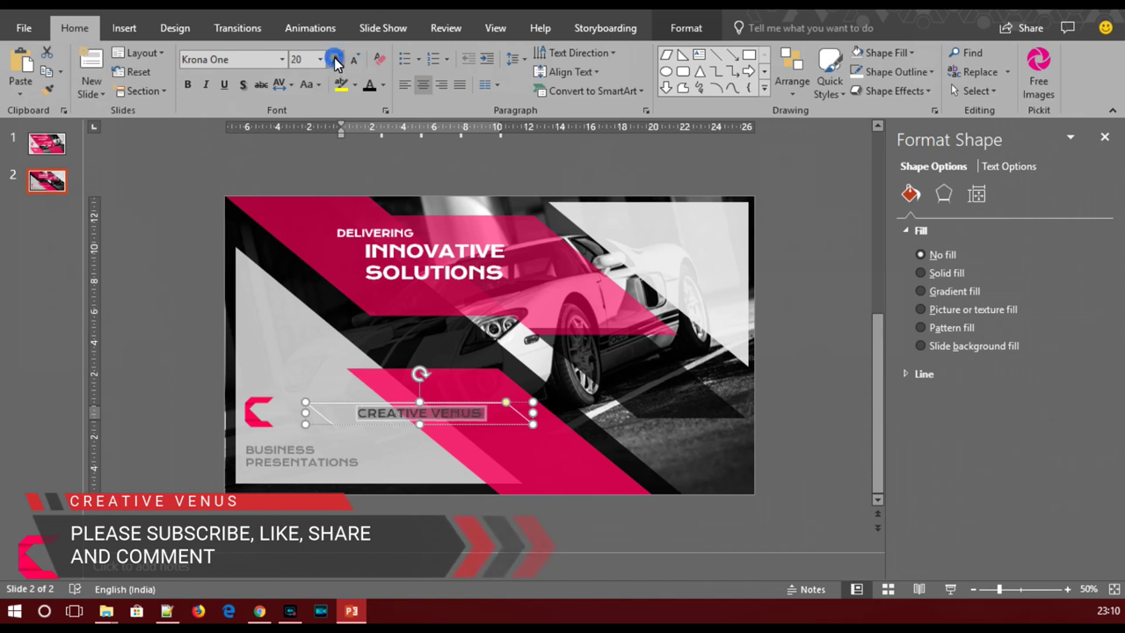
left_click(448, 405)
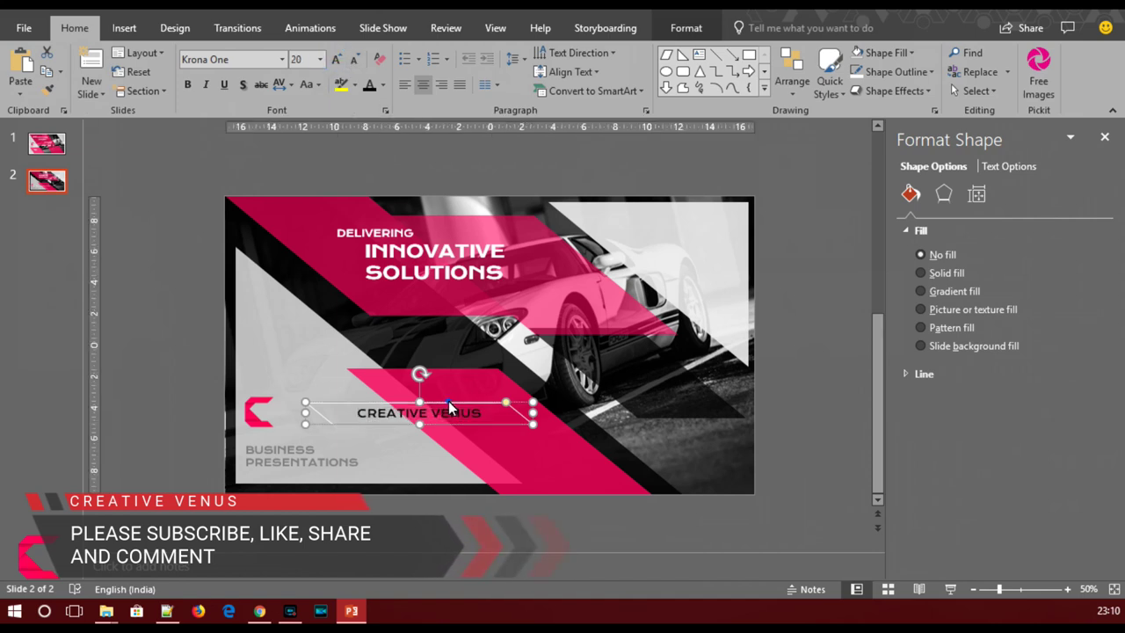
left_click_drag(448, 405, 602, 400)
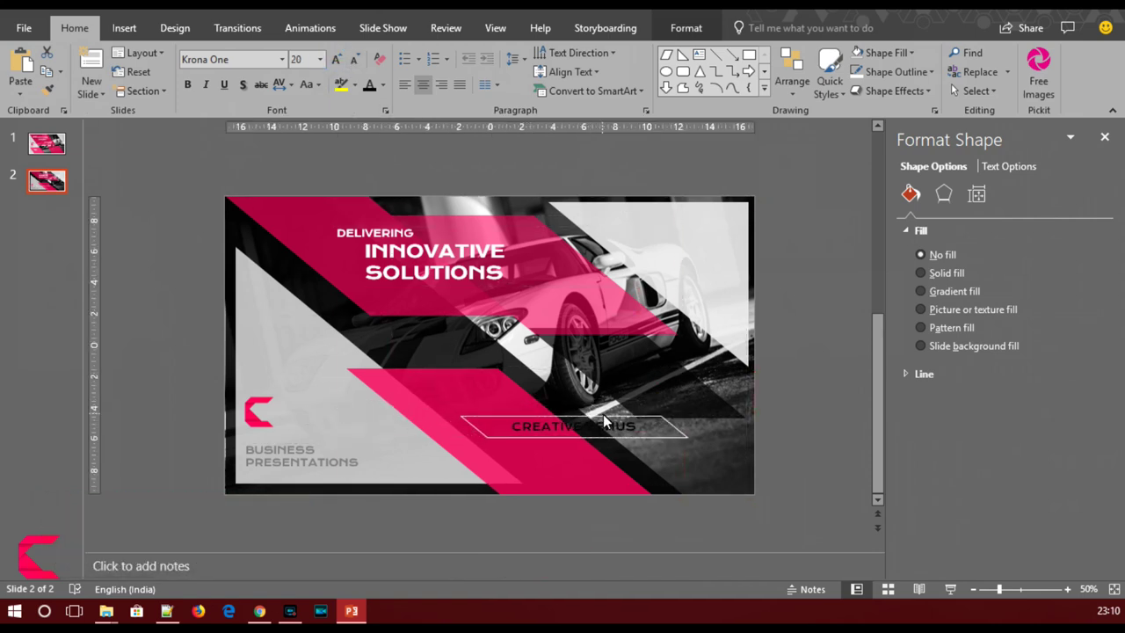
Drop the outlined tag at the slide bottom over the pink band and colour CREATIVE VENUS white
mouse_move(602, 400)
left_mouse_down()
mouse_move(642, 368)
mouse_move(456, 341)
left_mouse_up()
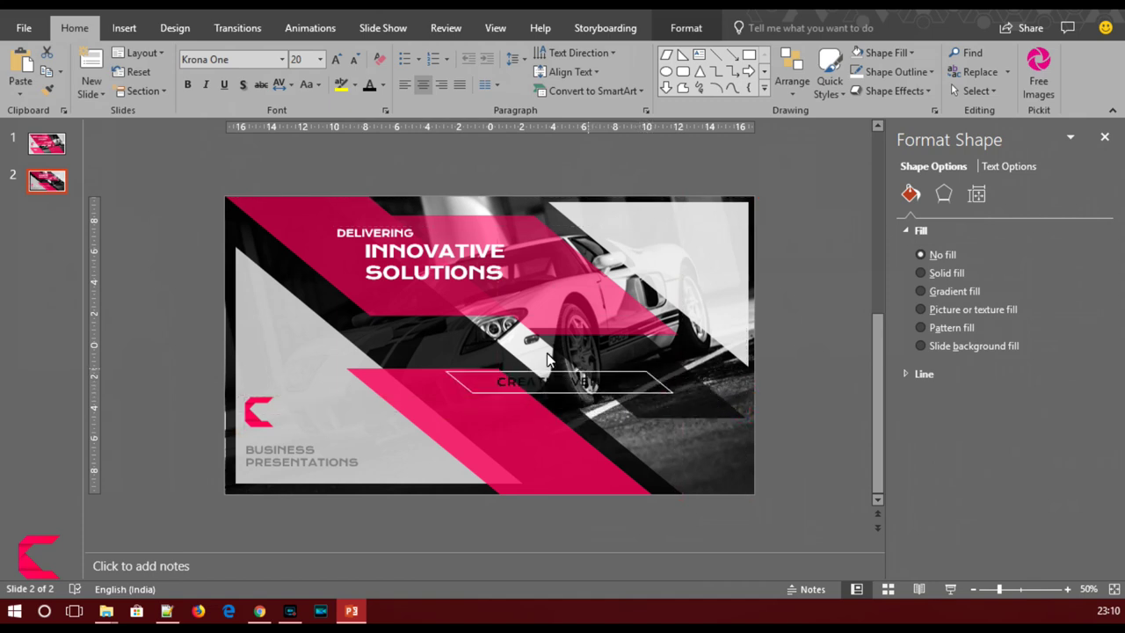
mouse_move(456, 340)
left_mouse_down()
mouse_move(503, 437)
mouse_move(558, 457)
left_mouse_up()
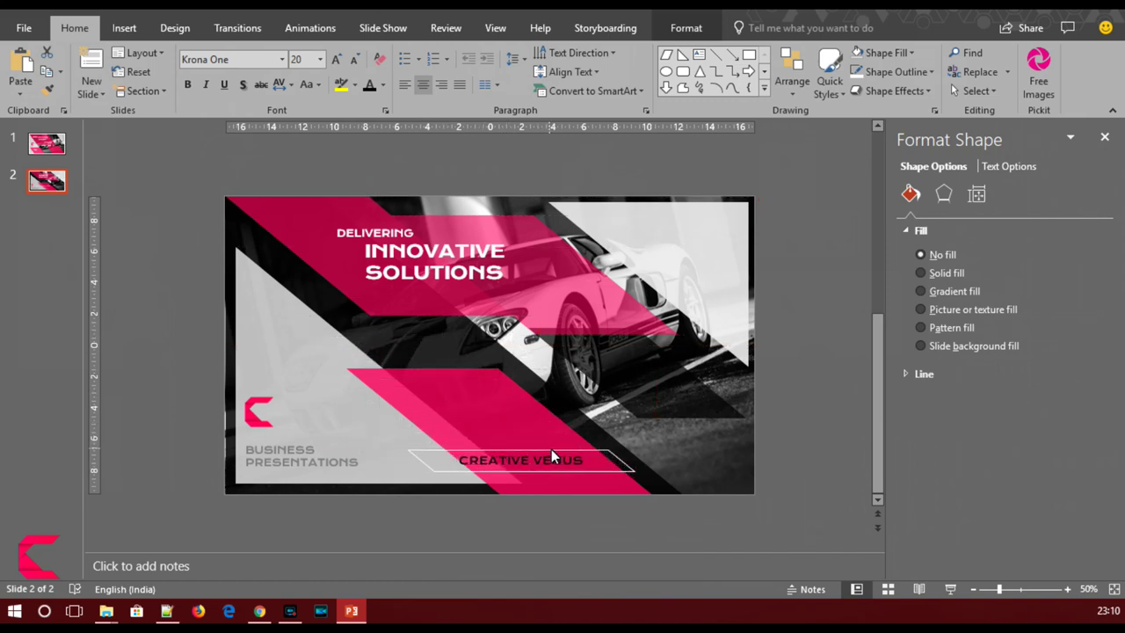
left_click_drag(559, 457, 557, 442)
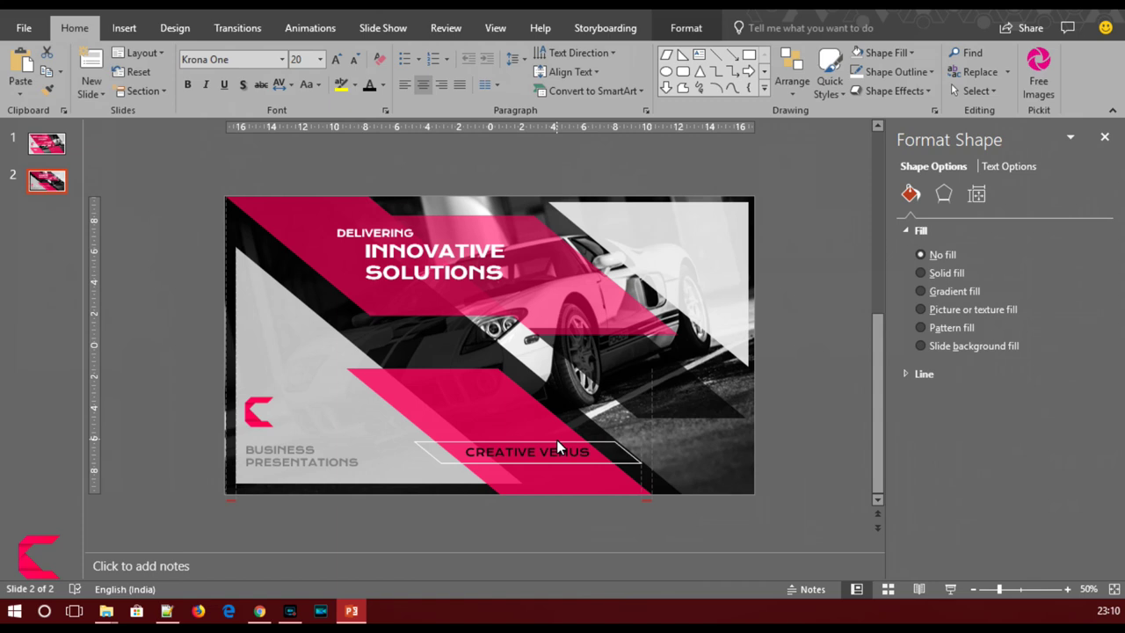
left_click_drag(555, 441, 547, 440)
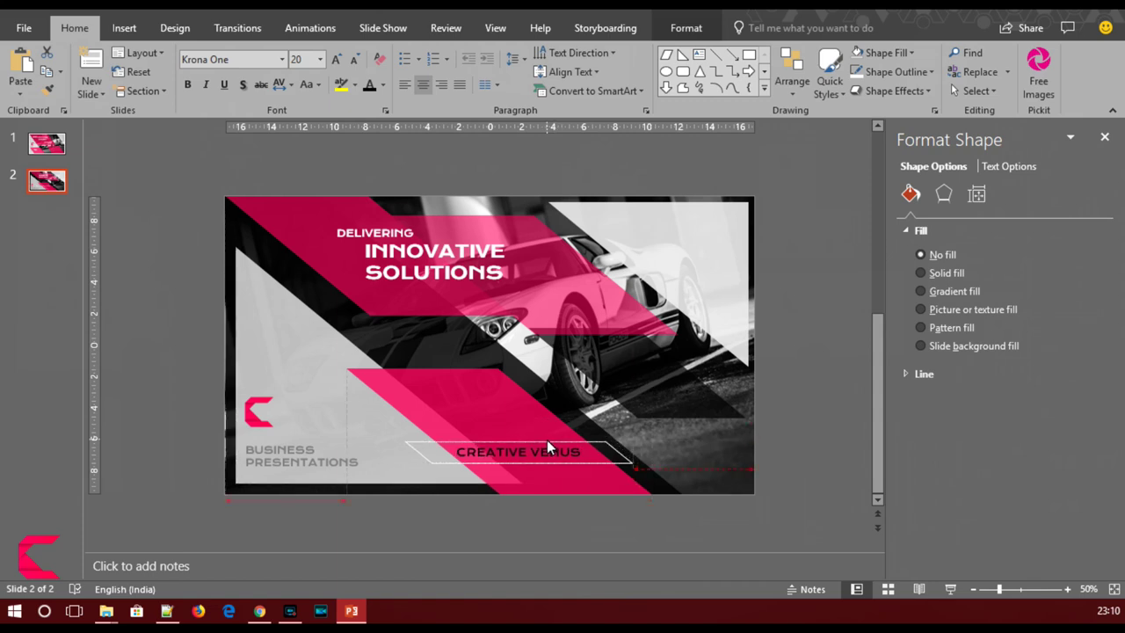
left_click_drag(547, 447, 547, 447)
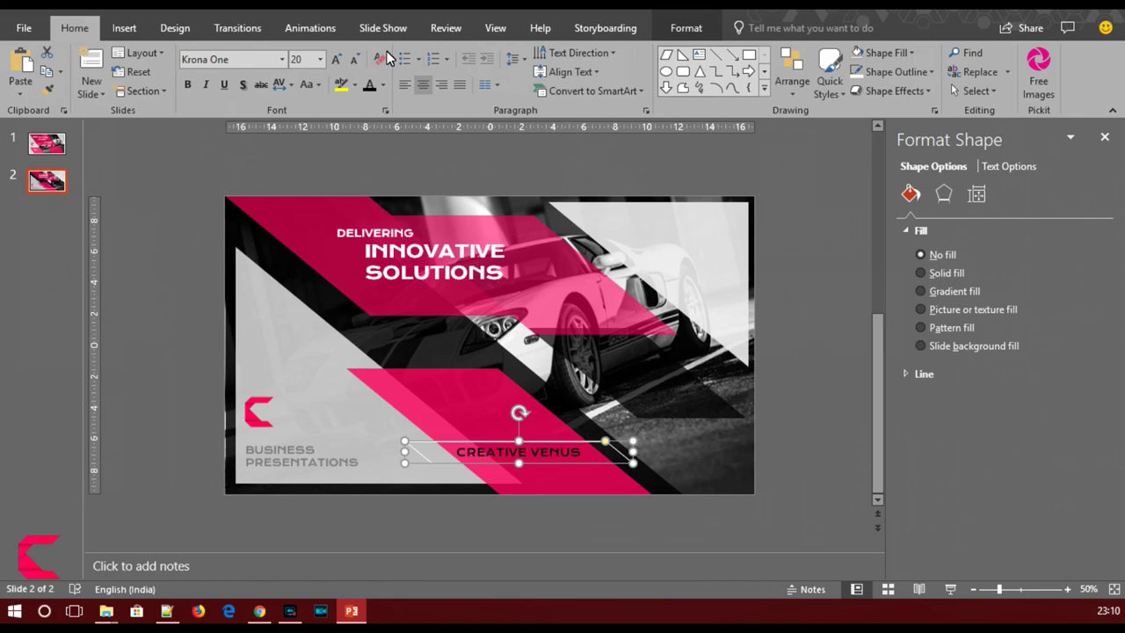
left_click(383, 85)
left_click(372, 123)
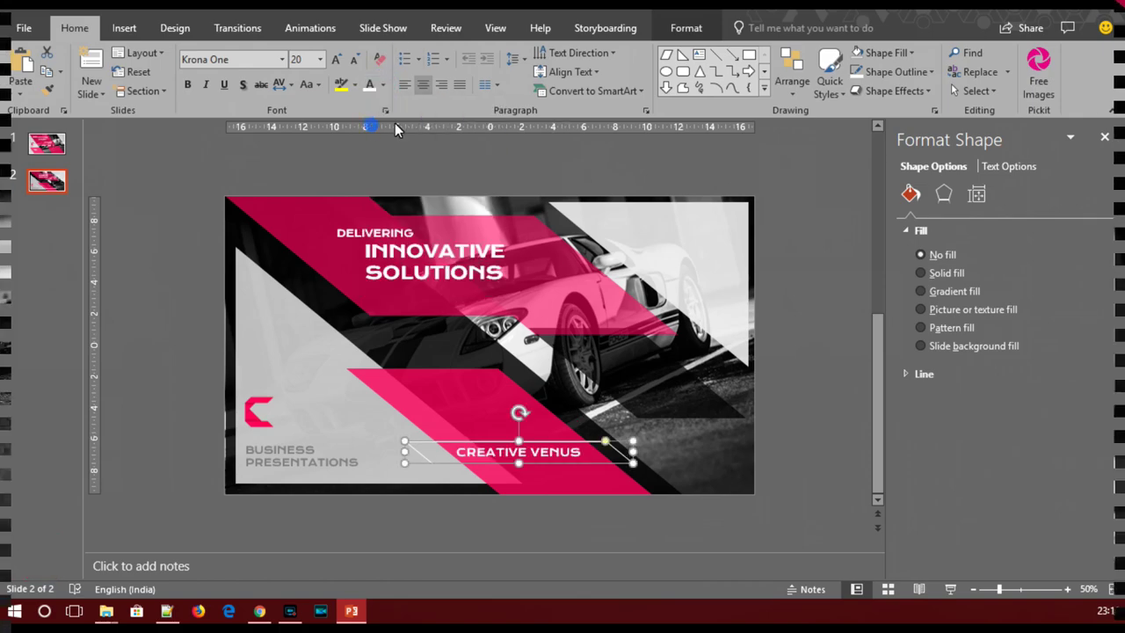